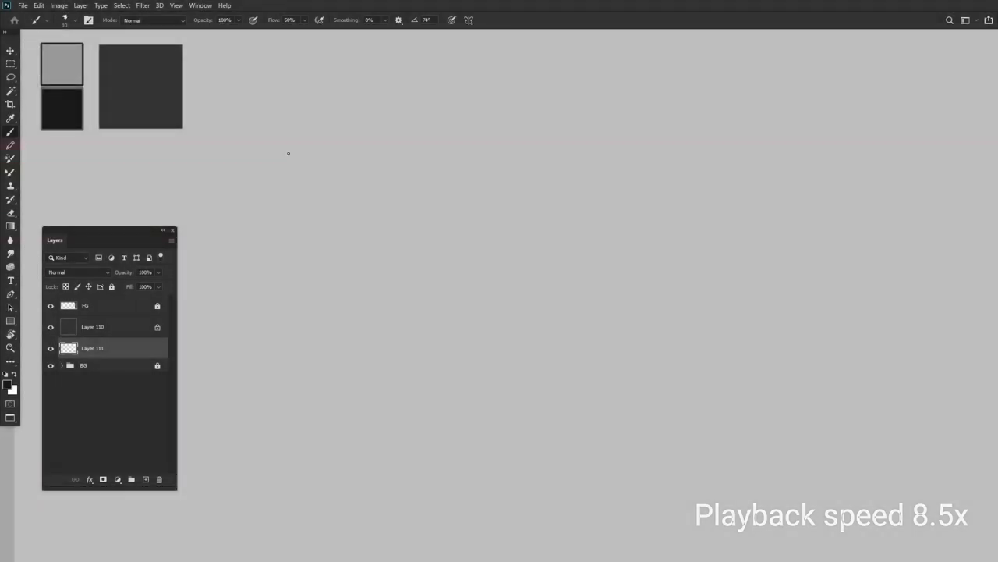
Sketch a standing figure with a round head, sloping shoulders, torso, legs, one hanging arm and one hand on the hip
mouse_move(305, 117)
left_mouse_down()
mouse_move(319, 141)
mouse_move(304, 152)
mouse_move(321, 142)
mouse_move(413, 155)
left_mouse_up()
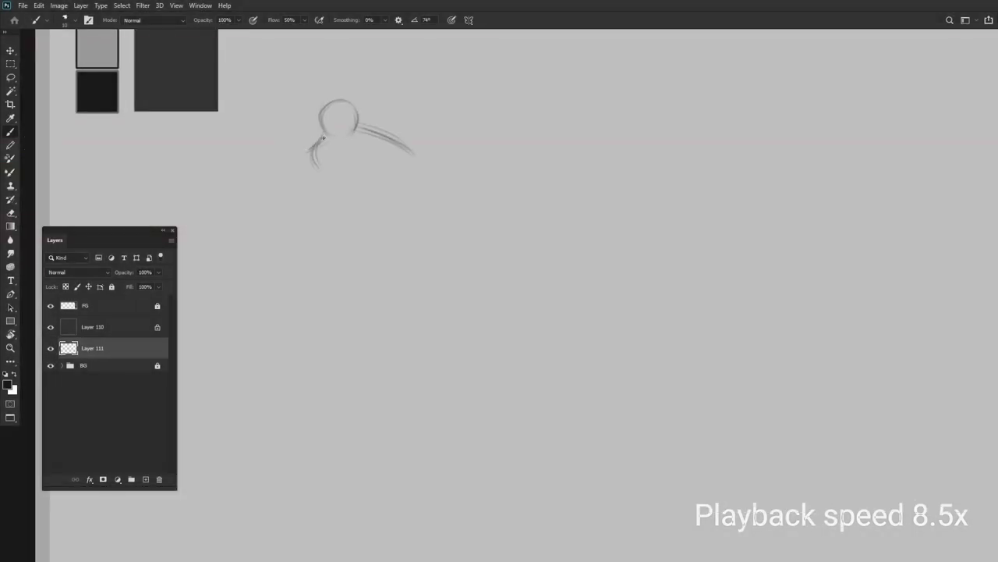
mouse_move(323, 138)
left_mouse_down()
mouse_move(397, 191)
mouse_move(330, 191)
mouse_move(329, 161)
mouse_move(346, 216)
mouse_move(397, 196)
mouse_move(364, 232)
mouse_move(343, 214)
mouse_move(350, 224)
mouse_move(345, 187)
mouse_move(339, 203)
mouse_move(393, 269)
left_mouse_up()
left_click_drag(393, 193, 428, 364)
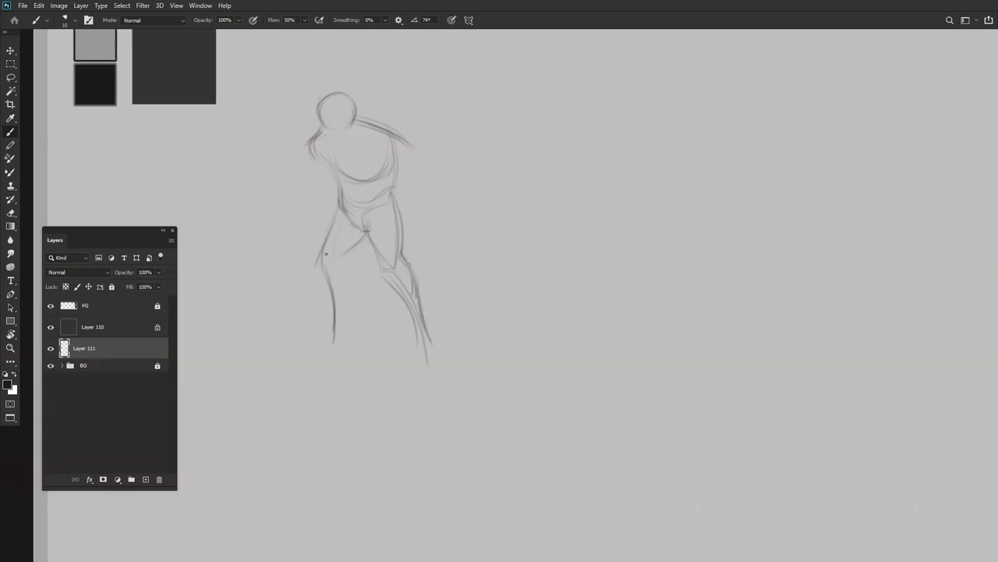
left_click_drag(344, 315, 338, 288)
scroll(333, 158, "up", 2)
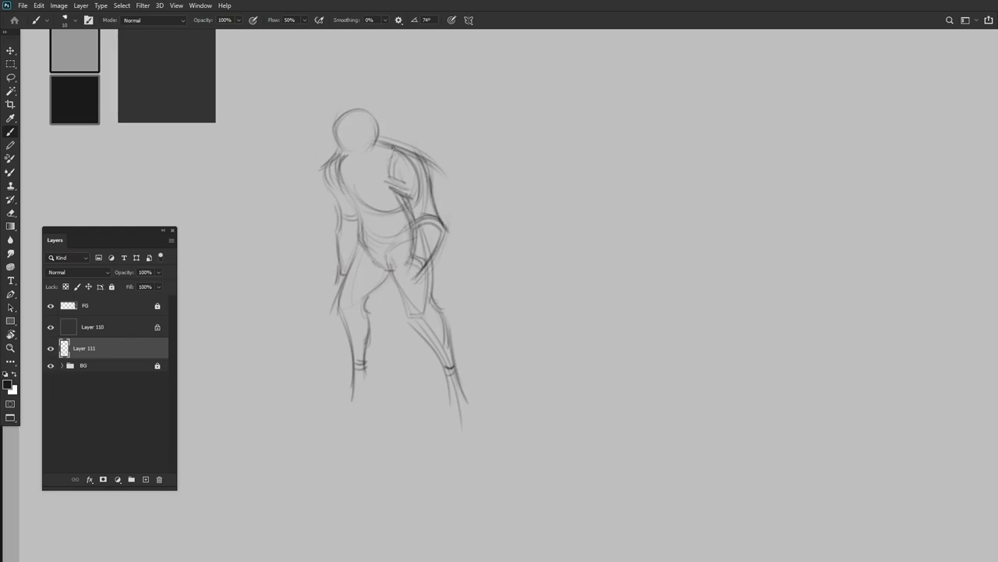
Duplicate the figure sketch onto its own layer and place the copy beside the original
scroll(422, 248, "down", 3)
scroll(421, 234, "up", 3)
left_click_drag(301, 236, 502, 237)
left_click_drag(381, 141, 381, 151)
scroll(381, 151, "up", 2)
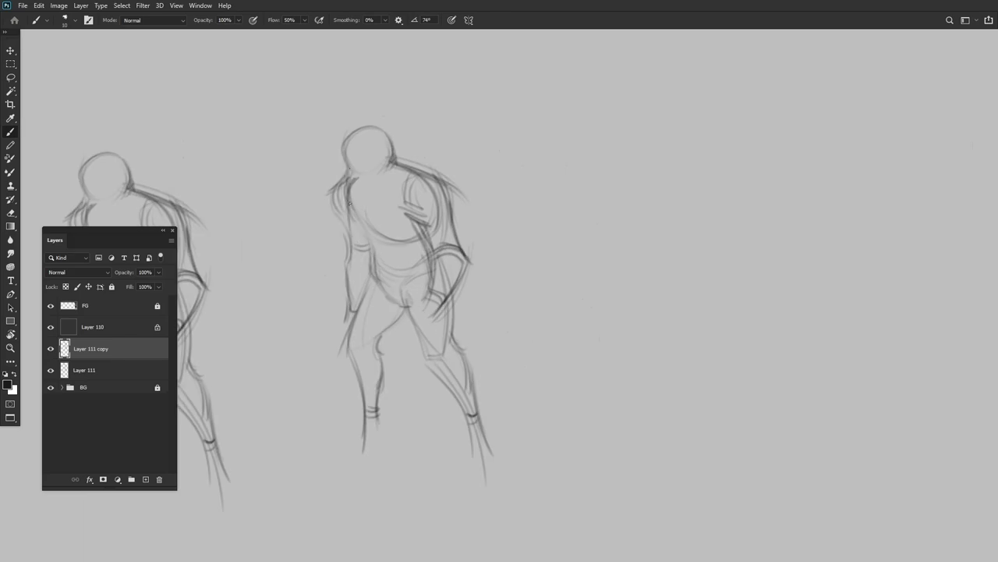
Draw a rounded helmet with two curved horns on the copied figure and outline a long beard down the chest
left_click_drag(348, 232, 398, 238)
mouse_move(399, 238)
left_mouse_down()
mouse_move(394, 165)
mouse_move(360, 211)
left_mouse_up()
scroll(326, 104, "up", 2)
left_click_drag(353, 178, 421, 160)
left_click_drag(428, 165, 406, 121)
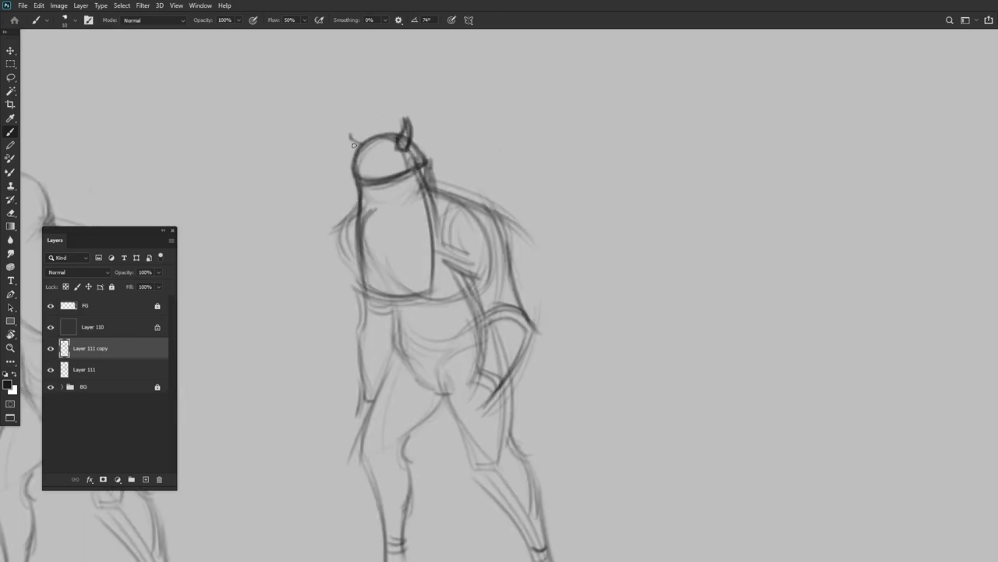
left_click_drag(354, 145, 350, 134)
scroll(372, 194, "up", 1)
Add the nose, dark eye area and flowing moustache and beard strands to the helmeted figure's face
left_click_drag(366, 177, 357, 234)
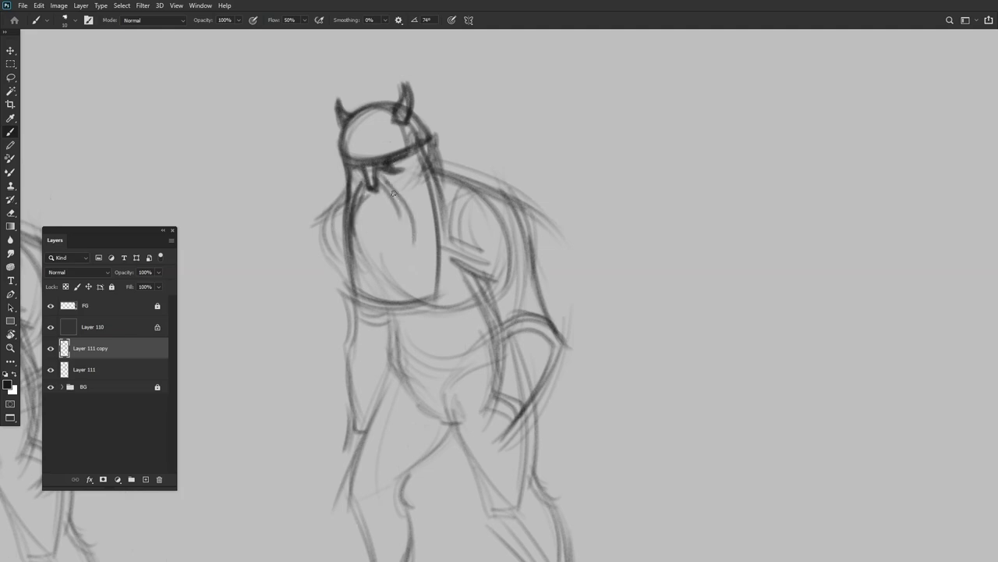
scroll(437, 234, "down", 1)
left_click_drag(390, 191, 383, 281)
left_click_drag(457, 129, 437, 254)
Duplicate the bearded, horned figure and place the copy beside it as the third in the row
scroll(437, 234, "down", 2)
scroll(546, 234, "up", 1)
left_click_drag(533, 225, 757, 213)
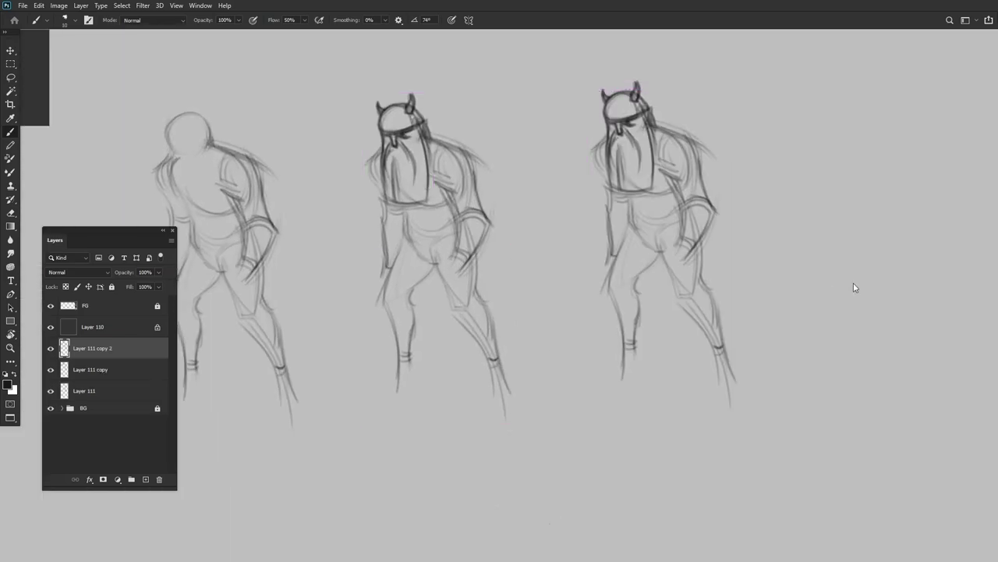
Redraw the third figure's hanging arm as a bent forearm gripping a long vertical shaft
scroll(431, 289, "up", 1)
scroll(459, 234, "up", 1)
mouse_move(473, 234)
left_mouse_down()
mouse_move(398, 226)
mouse_move(413, 215)
mouse_move(403, 223)
mouse_move(407, 424)
left_mouse_up()
scroll(403, 222, "down", 1)
left_click_drag(397, 222, 390, 108)
Sketch a large curved axe blade at the upper end of the shaft beside the third figure's head
mouse_move(358, 101)
left_mouse_down()
mouse_move(387, 131)
mouse_move(363, 203)
left_mouse_up()
left_click_drag(394, 125, 417, 144)
scroll(417, 162, "up", 2)
left_click_drag(364, 231, 333, 291)
left_click_drag(383, 165, 354, 222)
scroll(421, 218, "down", 1)
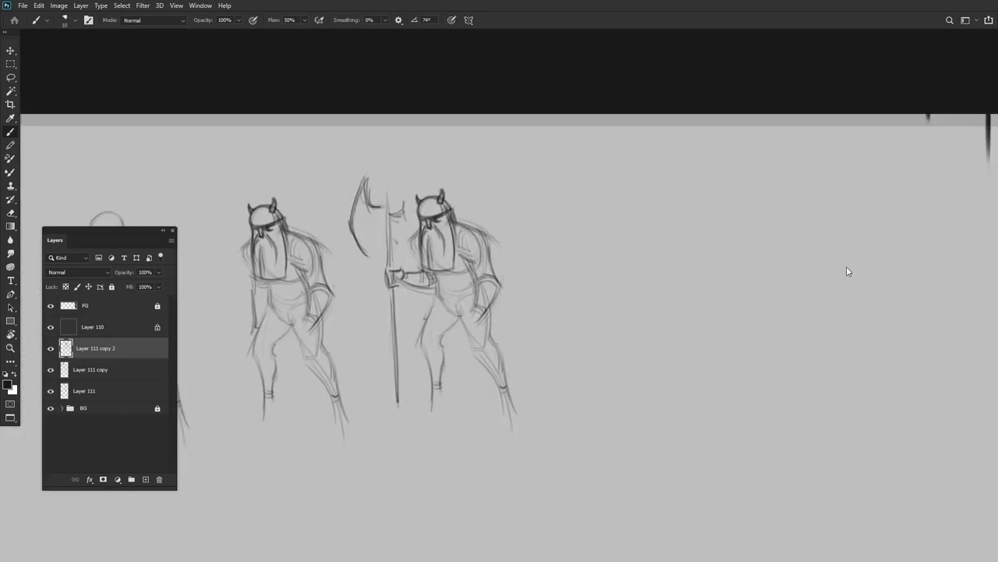
Duplicate the axe-wielding figure and place the copy as the fourth in the row
scroll(460, 211, "down", 1)
key("ctrl+j")
scroll(460, 211, "up", 3)
scroll(562, 234, "up", 1)
Erase part of the fourth figure's face and redraw it with darker, more pronounced nose and face lines
key("e")
mouse_move(562, 234)
left_mouse_down()
mouse_move(550, 257)
mouse_move(511, 273)
mouse_move(569, 234)
mouse_move(503, 290)
mouse_move(507, 281)
left_mouse_up()
key("b")
mouse_move(538, 222)
left_mouse_down()
mouse_move(563, 242)
mouse_move(488, 303)
left_mouse_up()
scroll(487, 303, "down", 5)
scroll(488, 303, "up", 5)
scroll(487, 303, "down", 5)
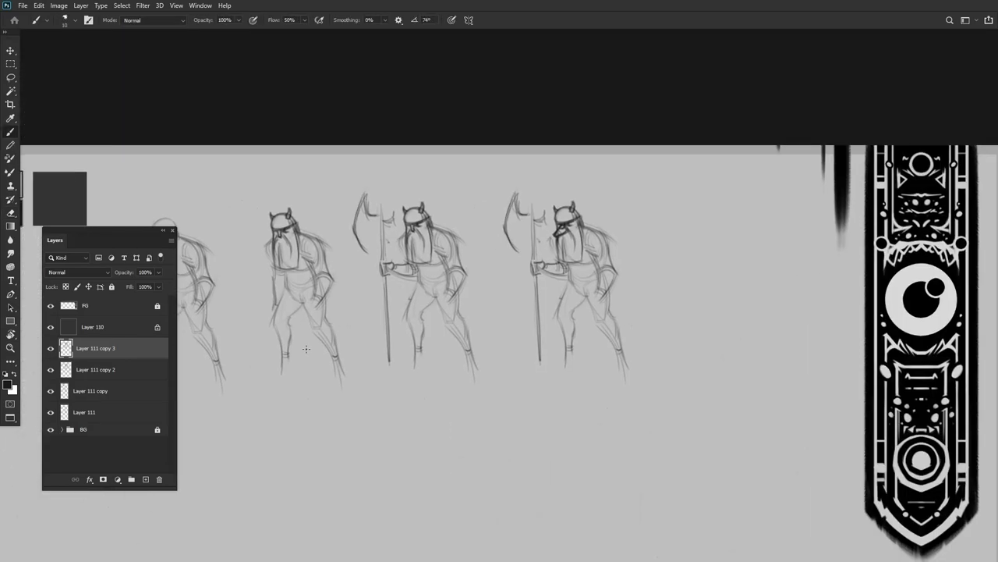
On a new layer below the row of figures, sketch a larger figure's narrow head block, shoulder line and broad tapering torso
scroll(362, 310, "up", 1)
scroll(362, 310, "up", 3)
key("ctrl+shift+alt+n")
left_click_drag(364, 212, 404, 265)
left_click_drag(355, 215, 365, 272)
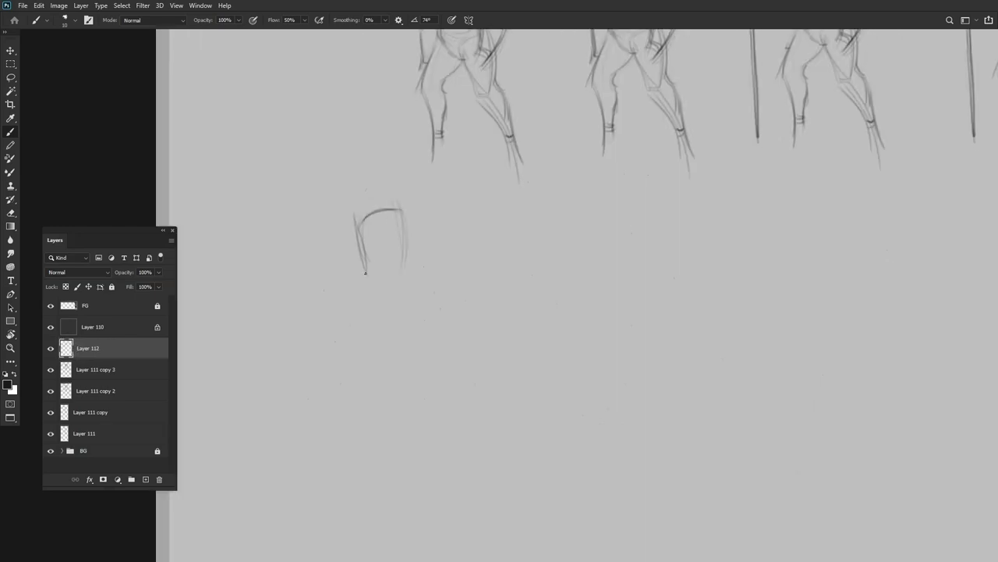
left_click_drag(400, 209, 425, 268)
left_click_drag(436, 264, 348, 291)
mouse_move(363, 262)
left_mouse_down()
mouse_move(346, 295)
mouse_move(466, 378)
left_mouse_up()
left_click_drag(422, 264, 462, 373)
left_click_drag(365, 258, 348, 394)
left_click_drag(351, 366, 471, 364)
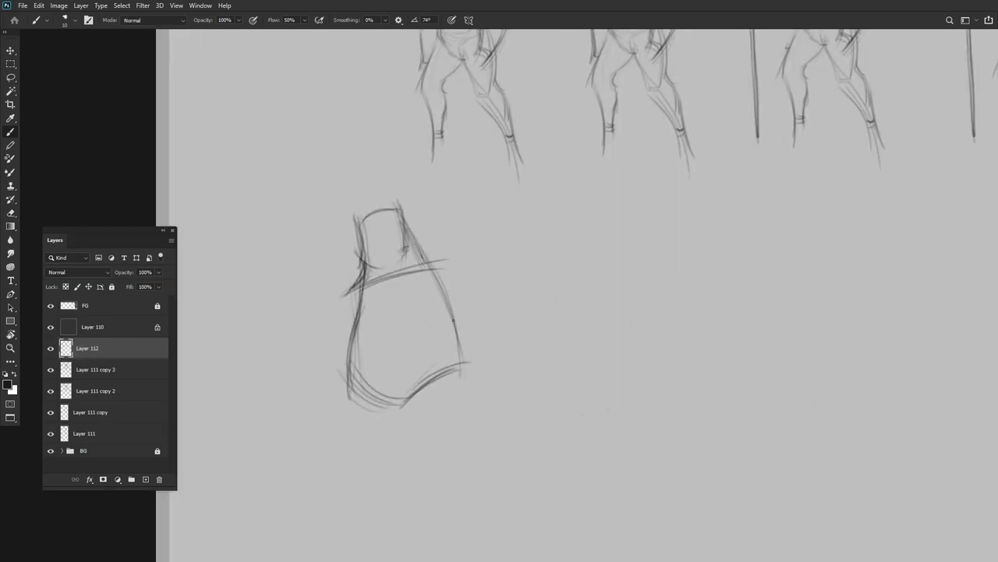
Refine the larger figure with a banded helmet, horns, an ear and sloping shoulder lines, checking the drawing in a mirrored view
scroll(419, 367, "up", 1)
scroll(351, 335, "up", 2)
mouse_move(367, 224)
left_mouse_down()
mouse_move(434, 176)
mouse_move(343, 357)
left_mouse_up()
left_click_drag(429, 284, 363, 328)
left_click_drag(433, 231, 457, 325)
left_click_drag(428, 220, 464, 334)
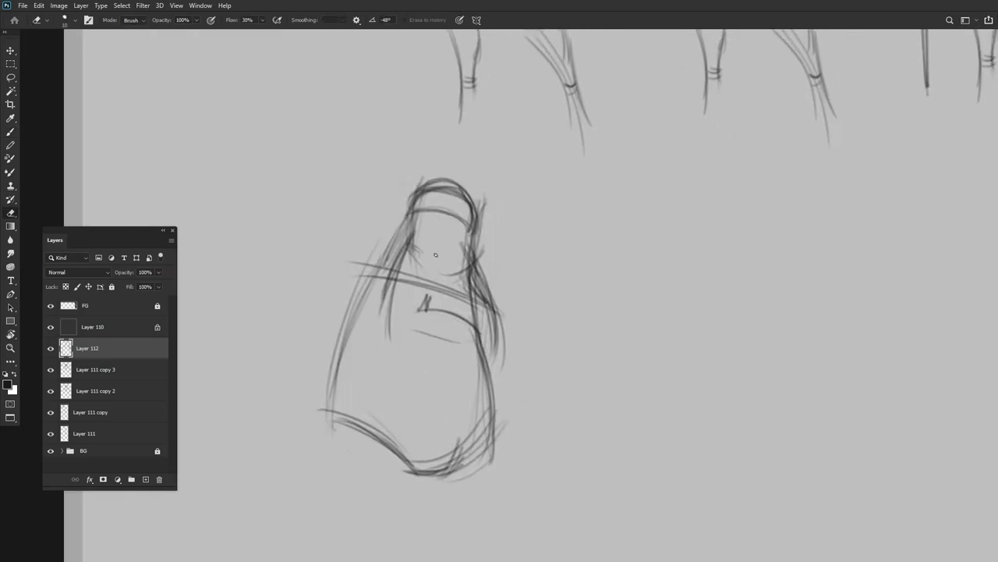
key("b")
key("ctrl+shift+h")
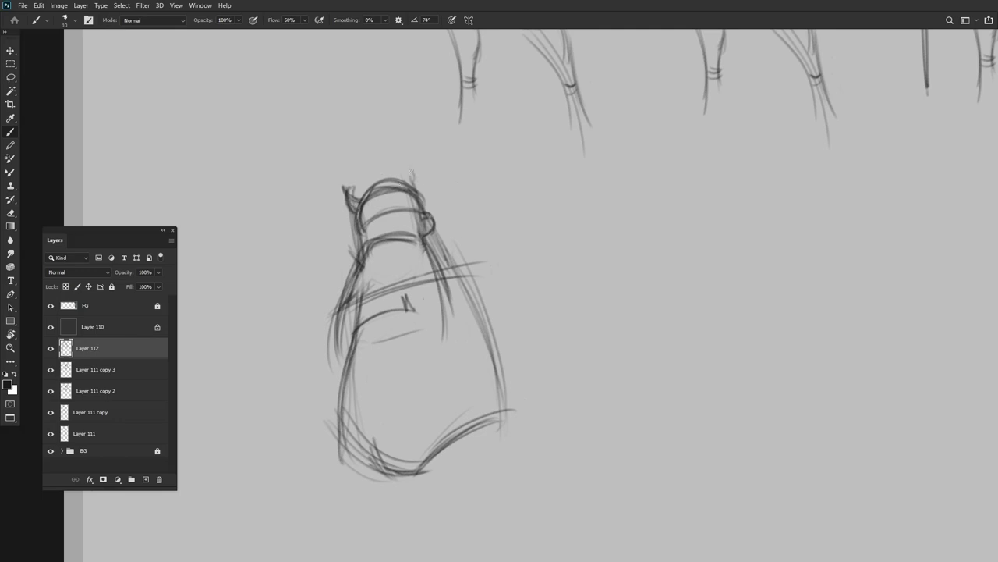
Sketch both upper legs below the larger figure's torso, ending in curved lines at the knees
key("ctrl+minus")
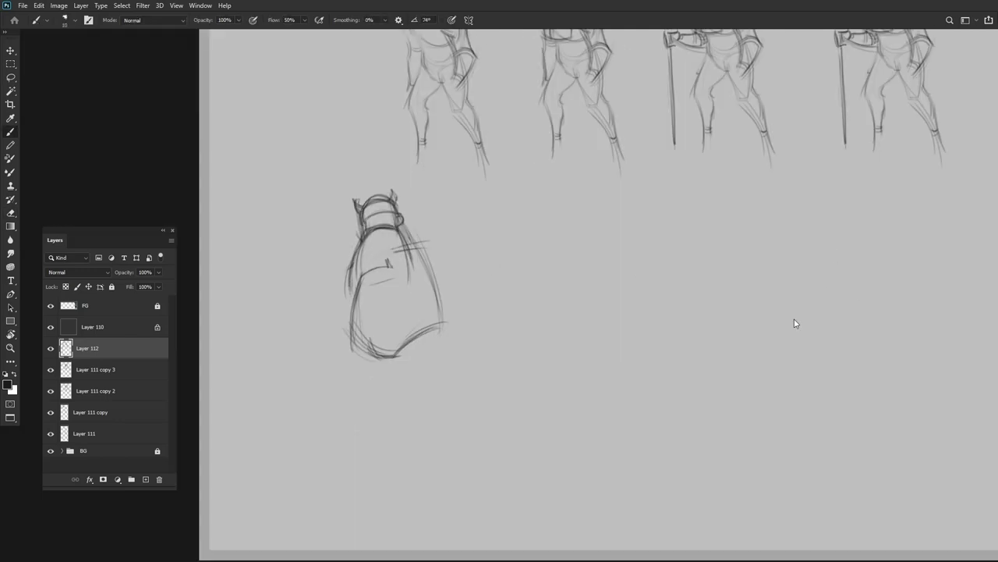
left_click_drag(366, 427, 353, 338)
left_click_drag(447, 311, 445, 449)
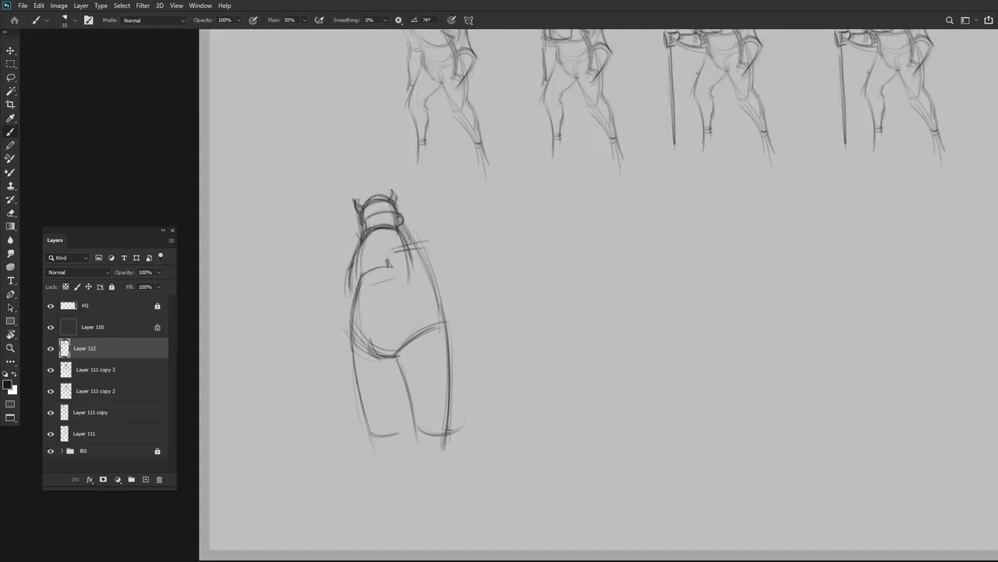
key("ctrl+minus")
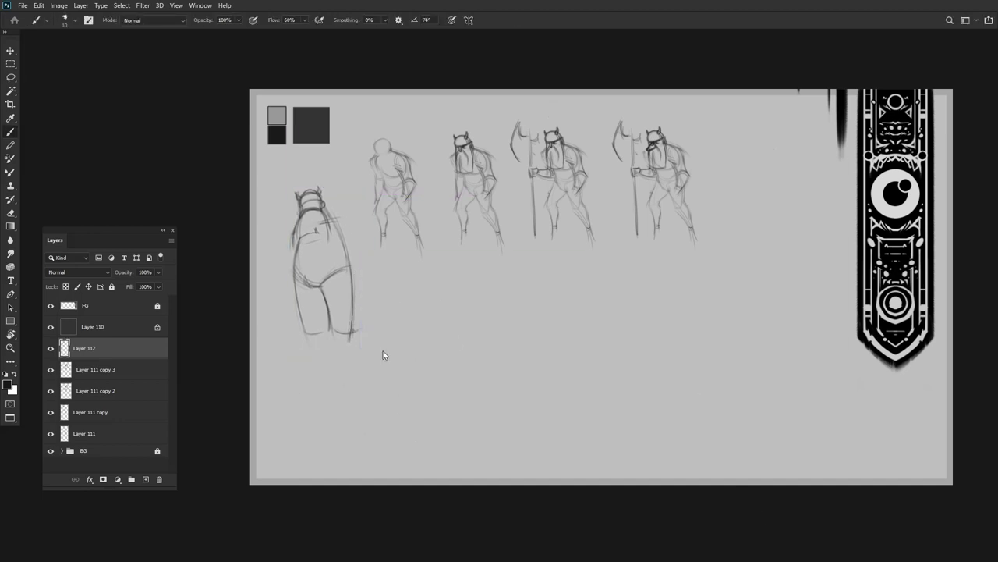
On a new layer, sketch another figure's round head, sloping shoulders, rib cage with a chest line, waist and pelvis
key("ctrl+shift+alt+n")
scroll(517, 322, "up", 3)
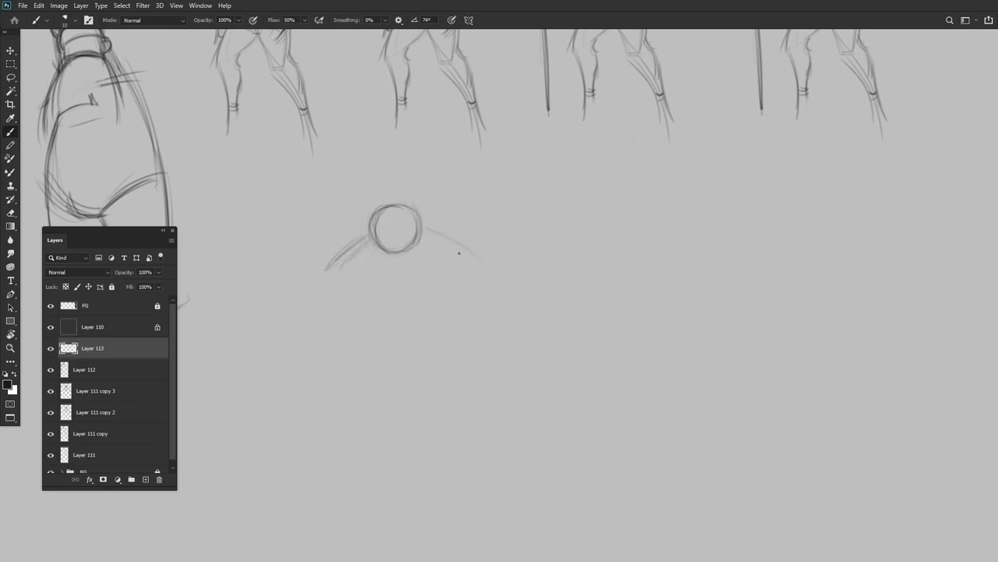
left_click_drag(438, 362, 467, 256)
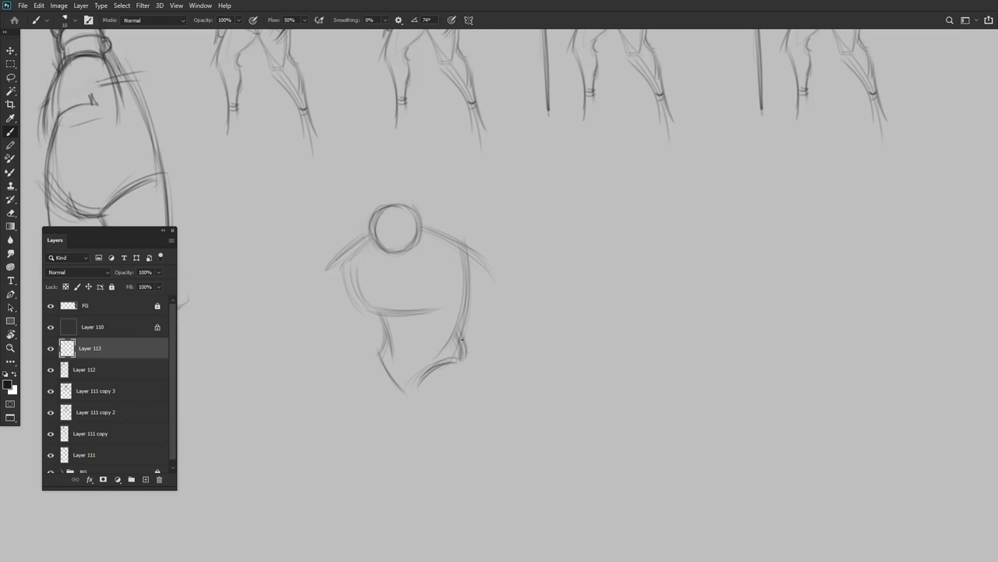
left_click_drag(443, 317, 435, 298)
left_click_drag(349, 264, 401, 296)
left_click_drag(437, 358, 420, 335)
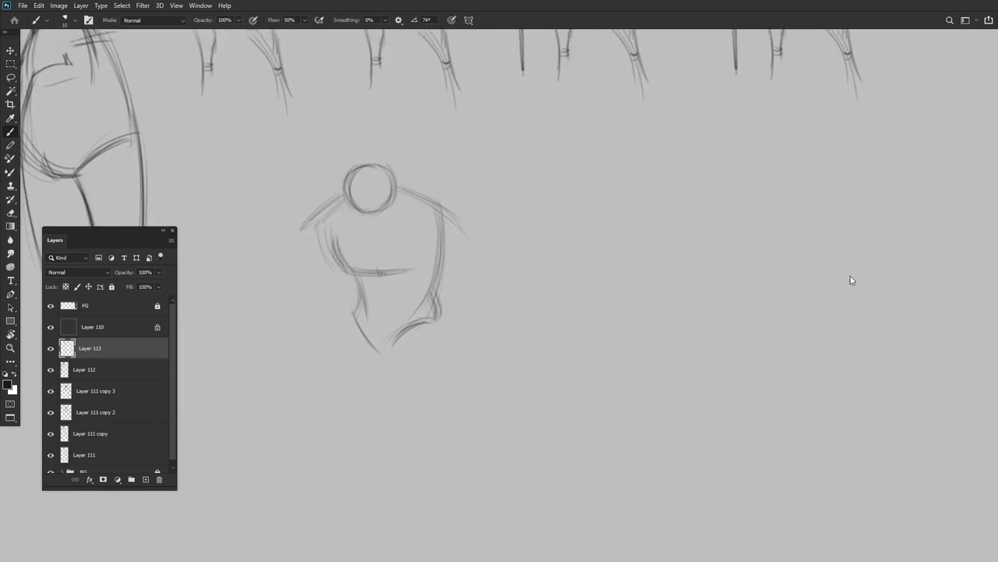
Sketch both thighs of the new figure from the hips down to the knees, working partly in a mirrored view
left_click_drag(356, 293, 325, 396)
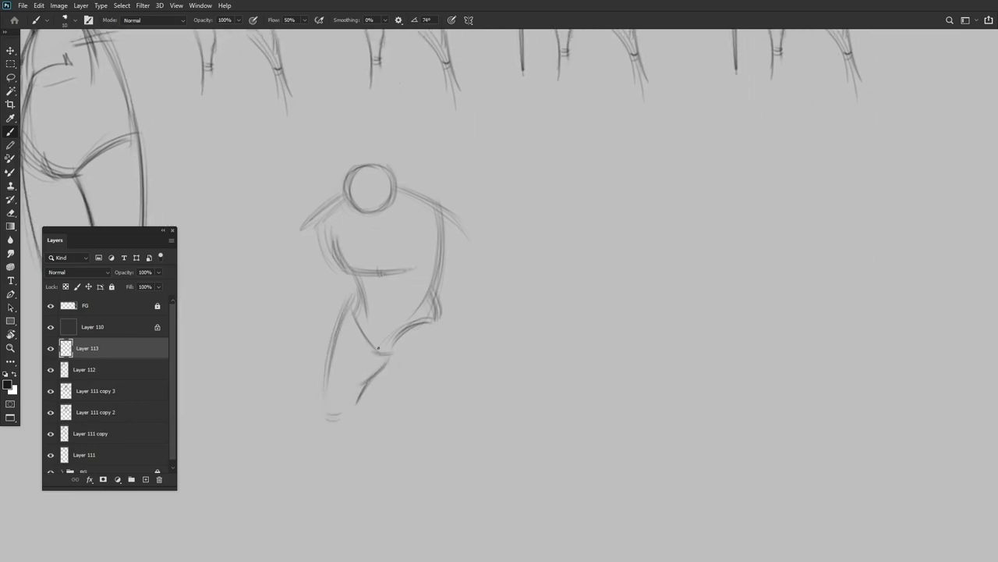
left_click_drag(326, 323, 314, 421)
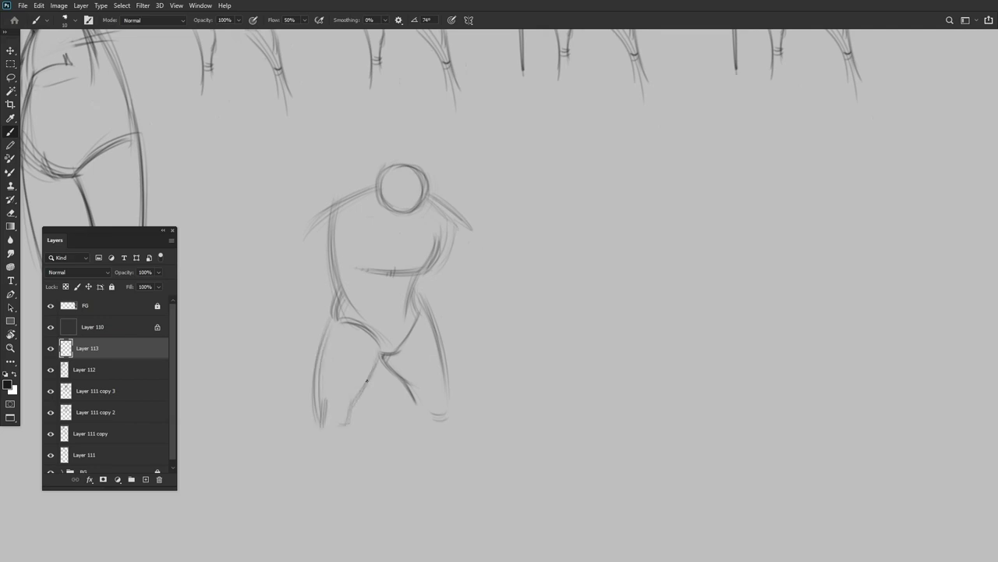
left_click_drag(367, 380, 348, 425)
left_click_drag(341, 345, 337, 384)
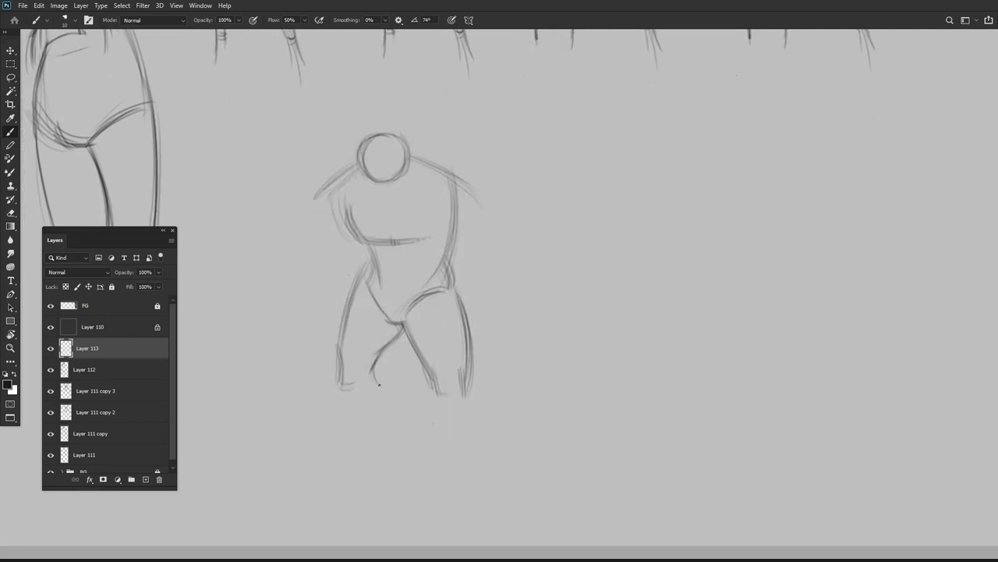
Draw the new figure's lower legs and clean up the outer thigh and hip contours
left_click_drag(377, 356, 352, 490)
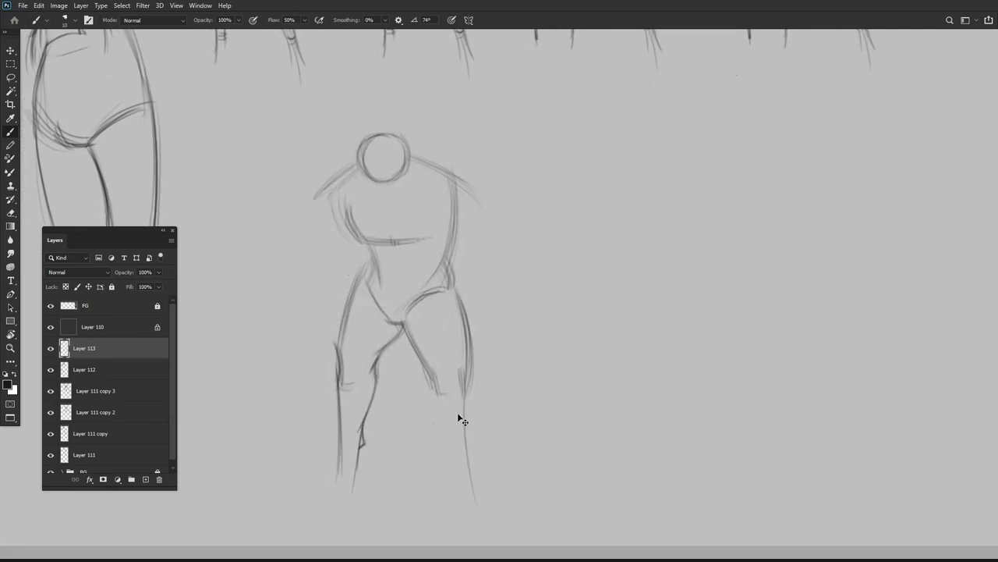
left_click_drag(460, 395, 470, 515)
left_click_drag(433, 373, 424, 407)
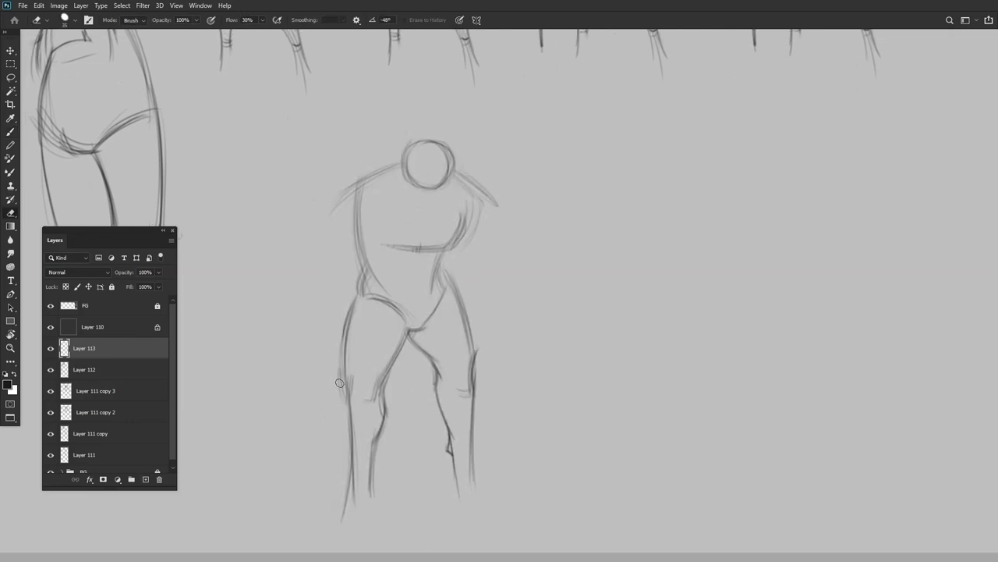
left_click_drag(356, 296, 350, 387)
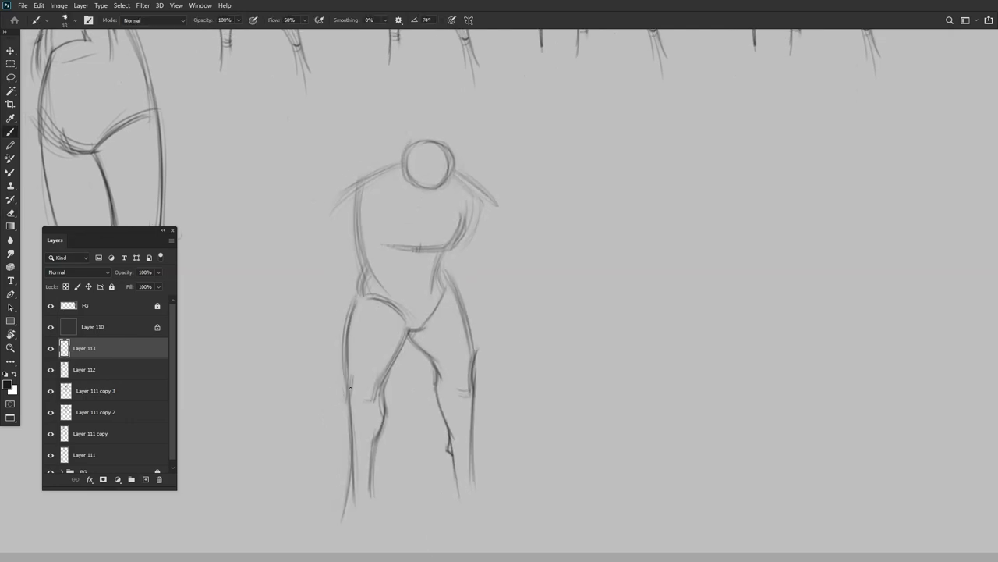
left_click_drag(443, 303, 440, 289)
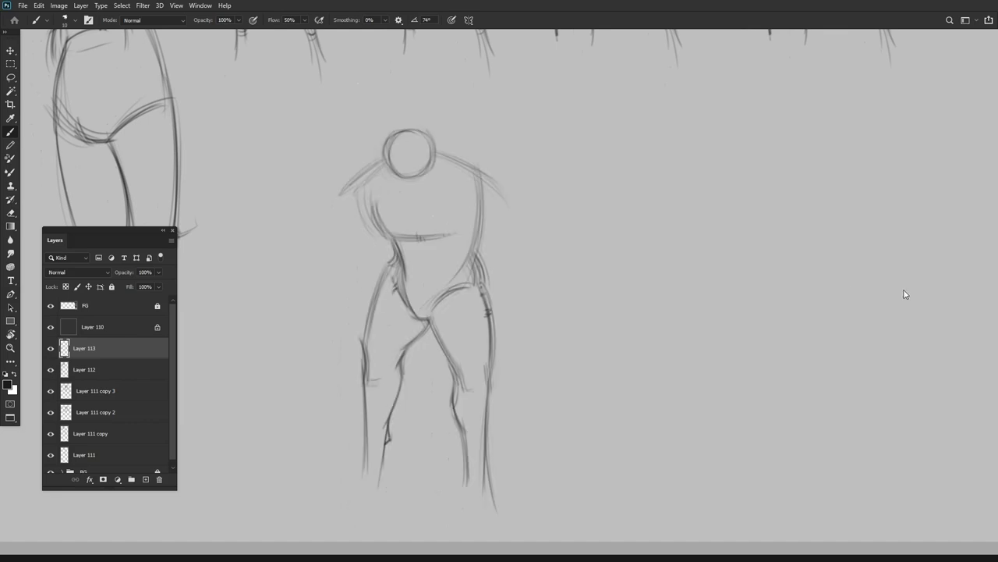
Redraw one of the new figure's lower legs as bent with a raised foot, and sketch the hanging arm on that side
left_click_drag(363, 343, 401, 423)
left_click_drag(427, 324, 401, 435)
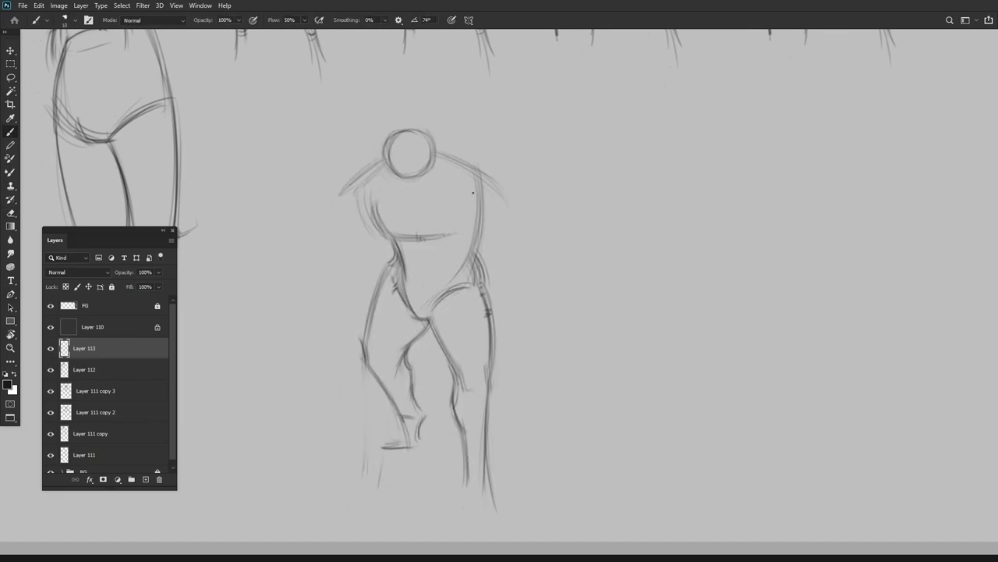
scroll(384, 182, "up", 2)
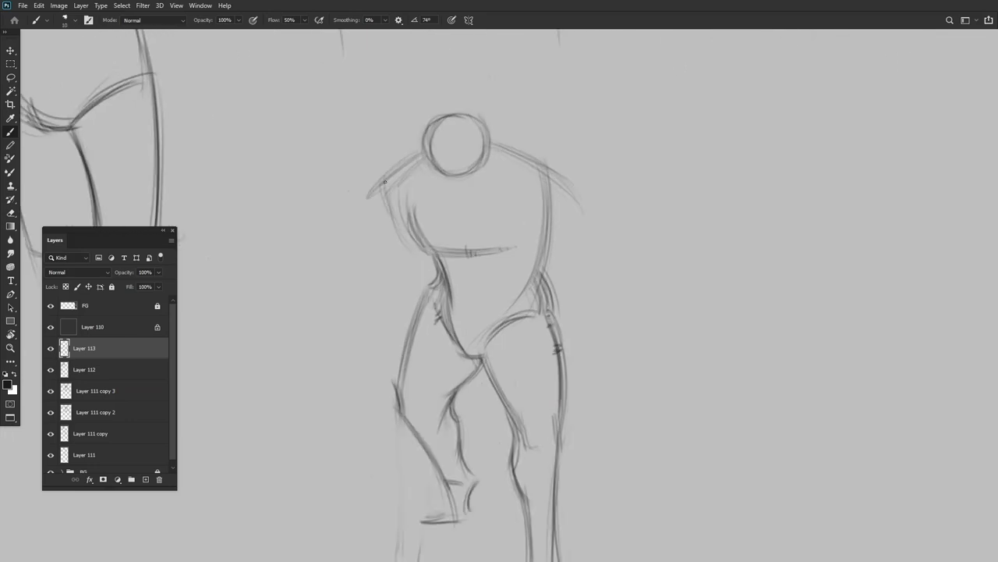
scroll(398, 279, "down", 2)
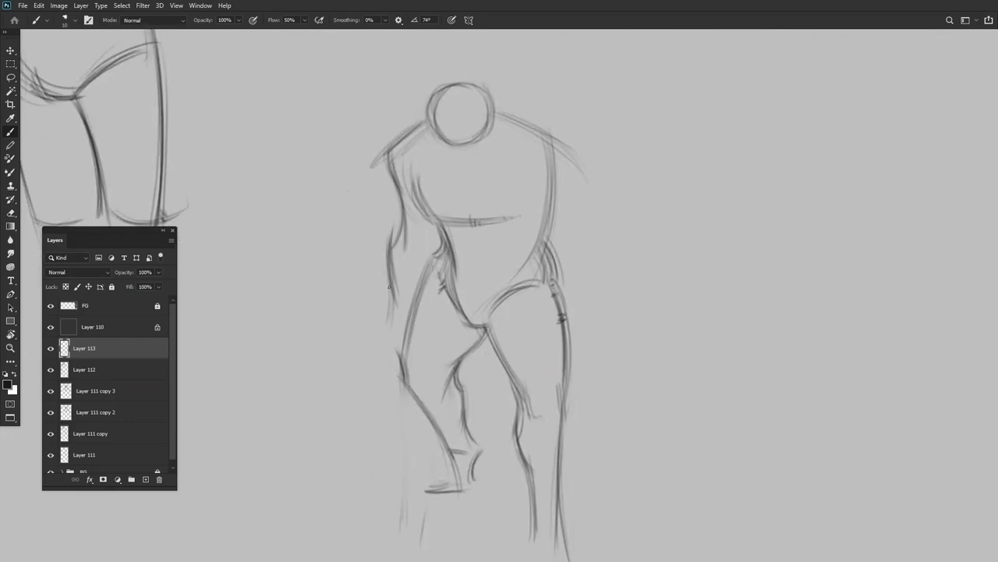
scroll(405, 242, "up", 2)
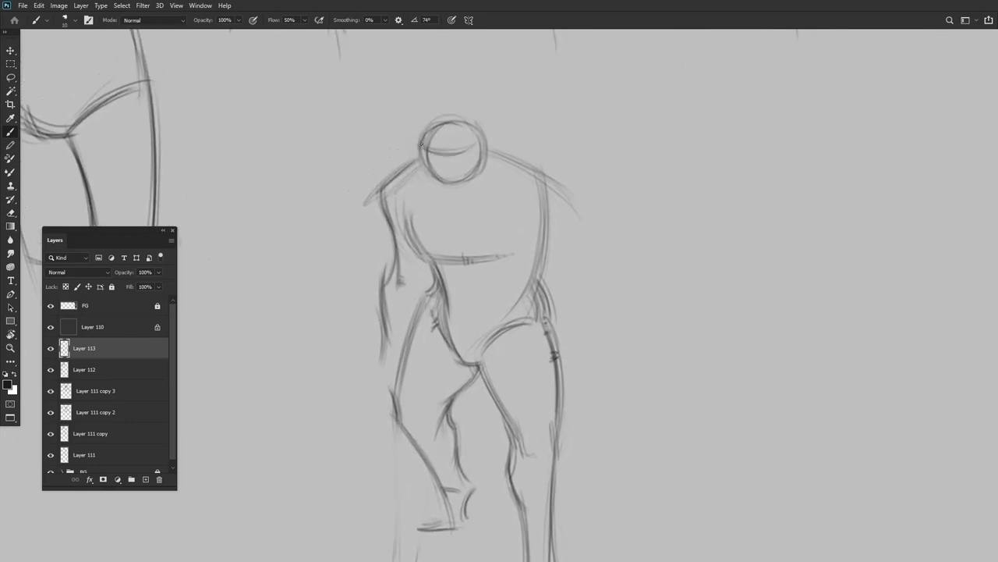
Duplicate the striding figure sketch and place the copy beside it
scroll(472, 145, "down", 3)
key("ctrl+j")
left_click_drag(887, 416, 762, 416)
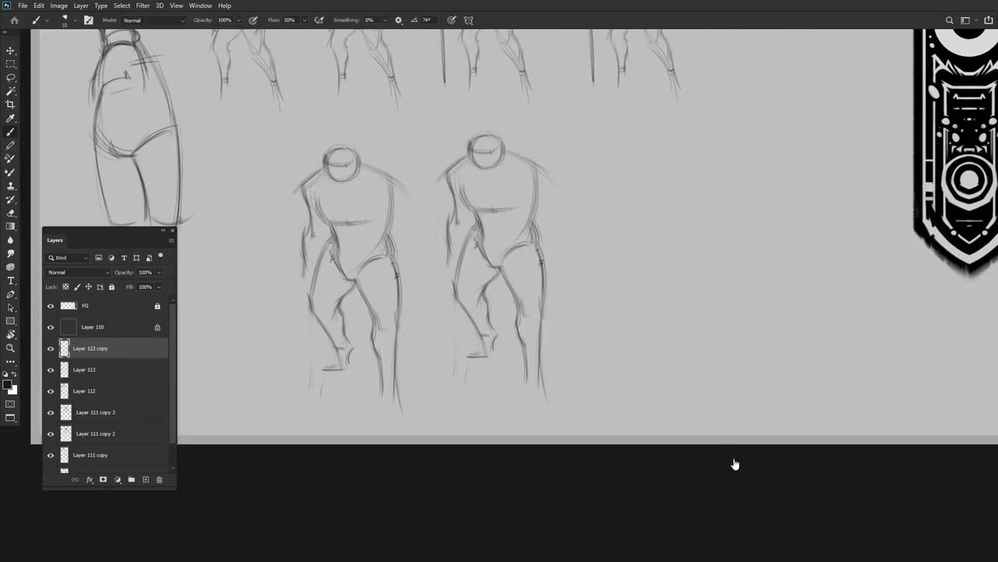
Draw a long beard on the copied striding figure, with an arched moustache and flowing strands down the chest
scroll(484, 233, "up", 5)
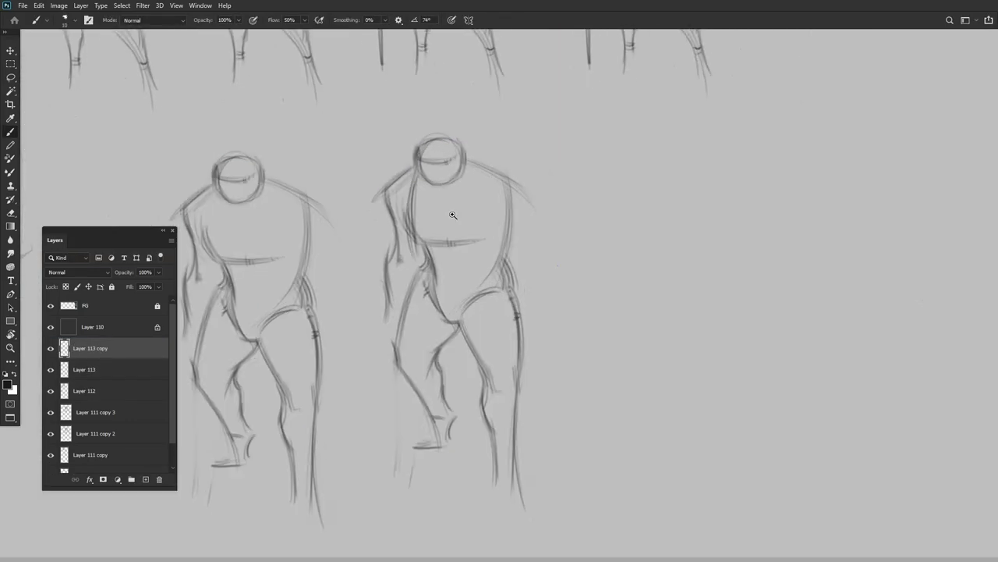
scroll(421, 169, "up", 2)
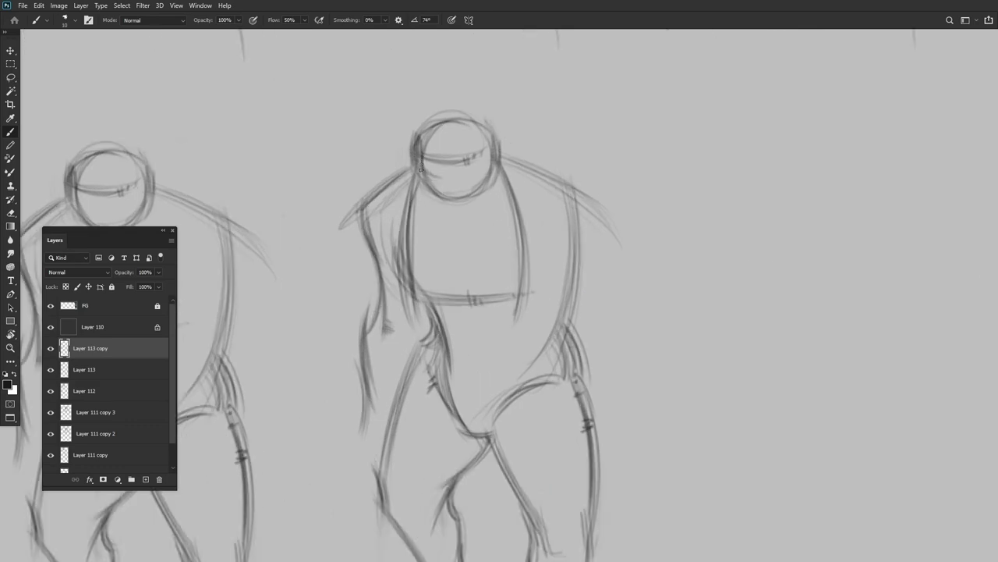
left_click_drag(466, 178, 426, 277)
left_click_drag(442, 195, 430, 277)
left_click_drag(476, 186, 500, 246)
left_click_drag(472, 188, 490, 238)
left_click_drag(485, 164, 521, 265)
left_click_drag(499, 144, 528, 231)
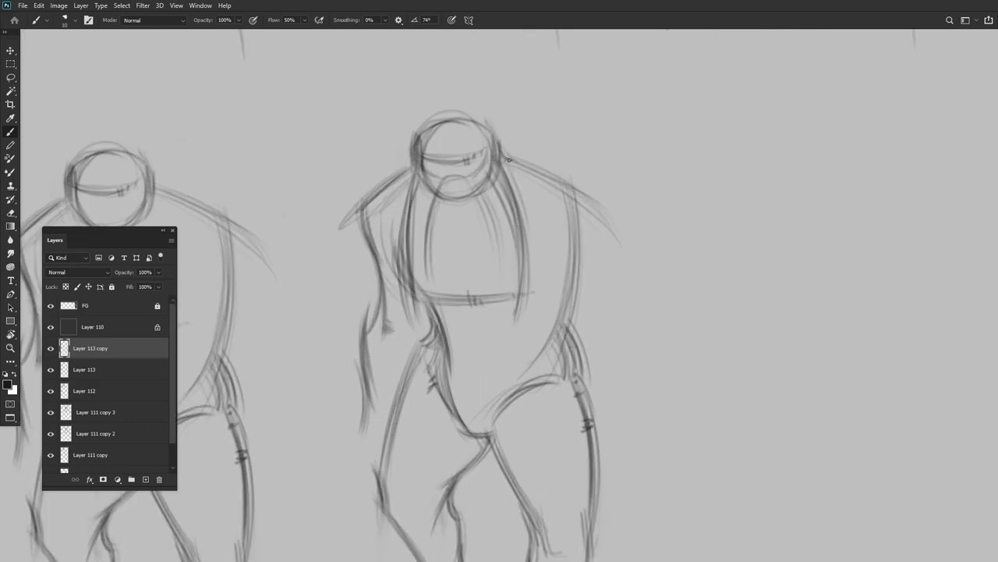
Draw a pair of curved horns rising from both sides of the bearded figure's head
left_click_drag(471, 125, 452, 149)
left_click_drag(462, 100, 484, 131)
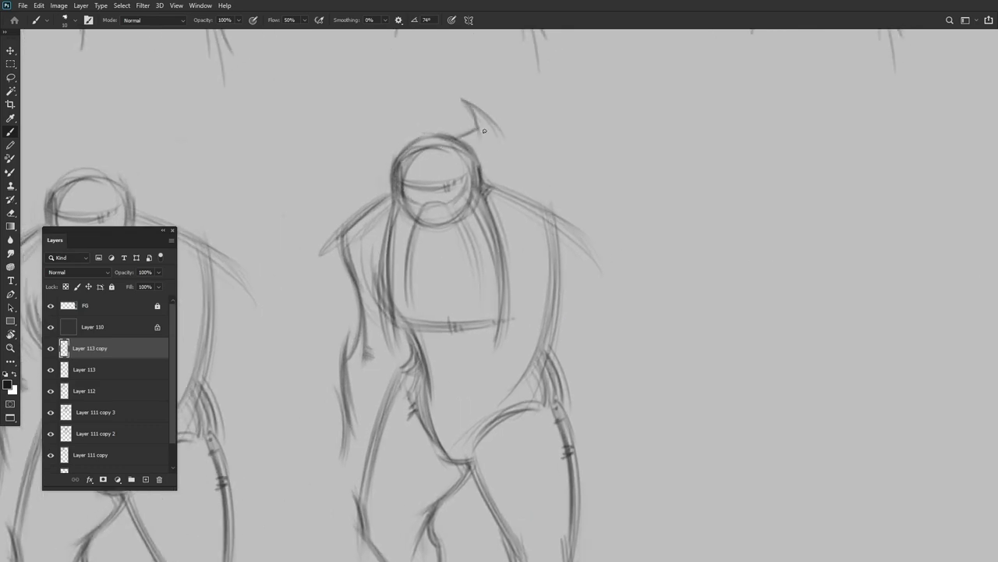
mouse_move(382, 124)
left_mouse_down()
mouse_move(399, 159)
mouse_move(430, 134)
mouse_move(422, 209)
left_mouse_up()
scroll(433, 156, "down", 3)
scroll(436, 172, "up", 5)
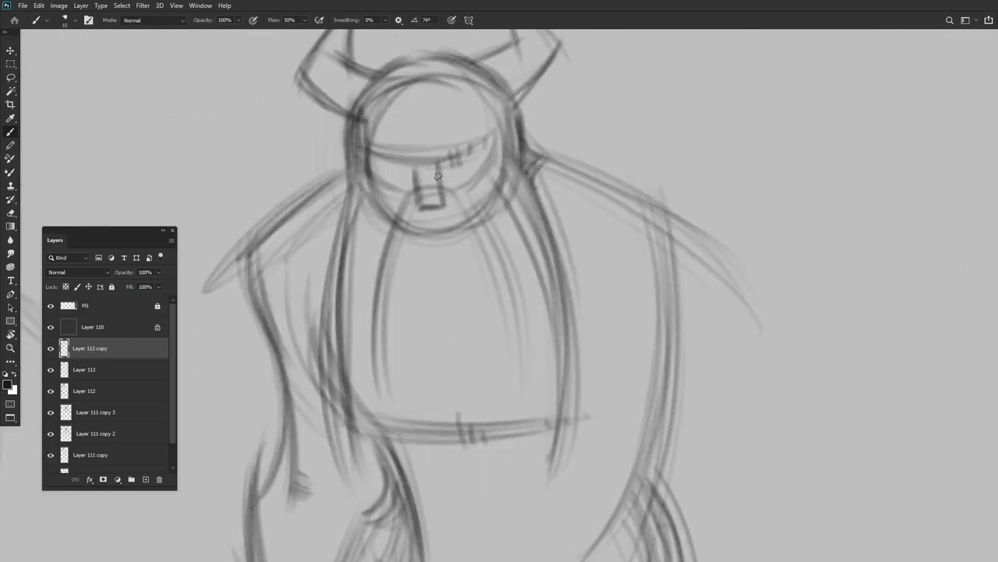
Draw the helmet's rectangular nose guard and shade the angular eye areas beneath the brow line
left_click_drag(439, 160, 444, 206)
left_click_drag(359, 148, 418, 200)
left_click_drag(449, 168, 488, 149)
left_click_drag(373, 170, 412, 188)
scroll(437, 180, "down", 3)
scroll(437, 180, "up", 3)
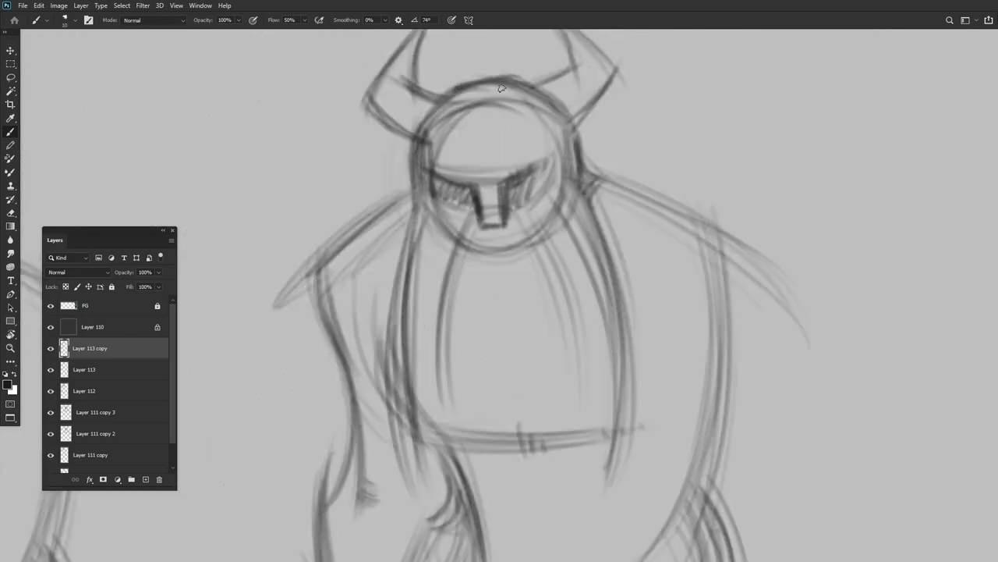
Darken the helmet dome's outline and define the bases of both horns
left_click_drag(453, 87, 515, 77)
left_click_drag(448, 97, 425, 142)
left_click_drag(578, 66, 528, 128)
scroll(437, 125, "down", 3)
scroll(468, 187, "up", 2)
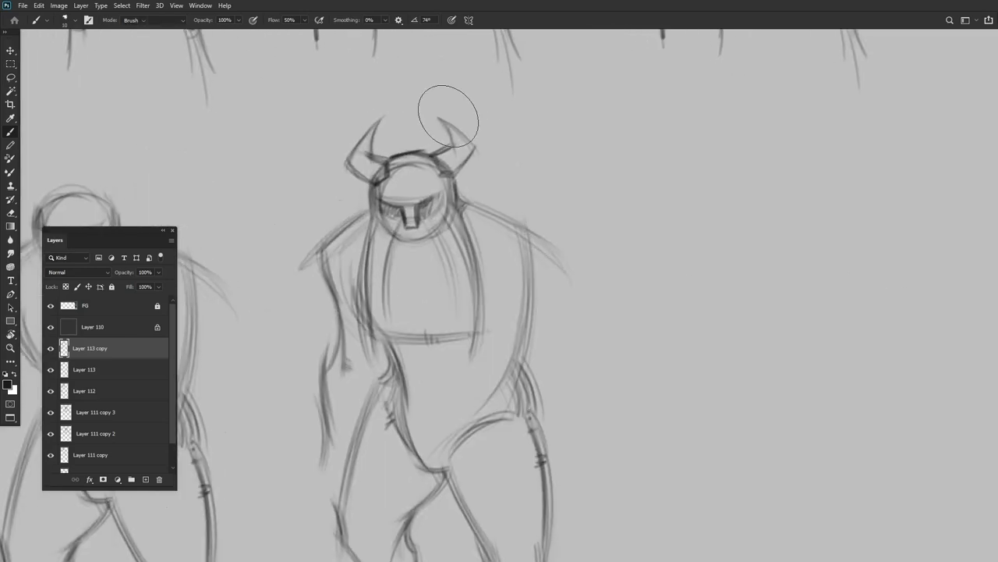
Reshape both helmet horns into slimmer, upward-curving points and erase the stray outer lines
left_click_drag(452, 159, 468, 139)
left_click_drag(373, 129, 345, 162)
left_click_drag(466, 116, 472, 148)
scroll(468, 140, "down", 3)
scroll(476, 117, "up", 4)
key("e")
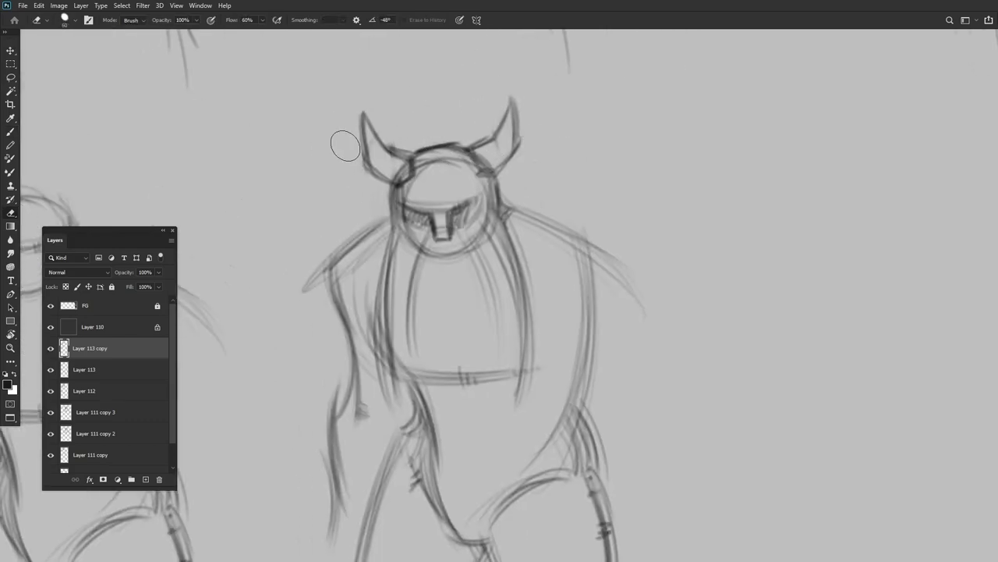
Strengthen the horn contours and draw a brow band and vertical bands over the helmet dome
key("b")
left_click_drag(366, 117, 382, 168)
left_click_drag(515, 86, 505, 167)
left_click_drag(363, 103, 410, 153)
left_click_drag(436, 203, 500, 165)
left_click_drag(511, 156, 464, 177)
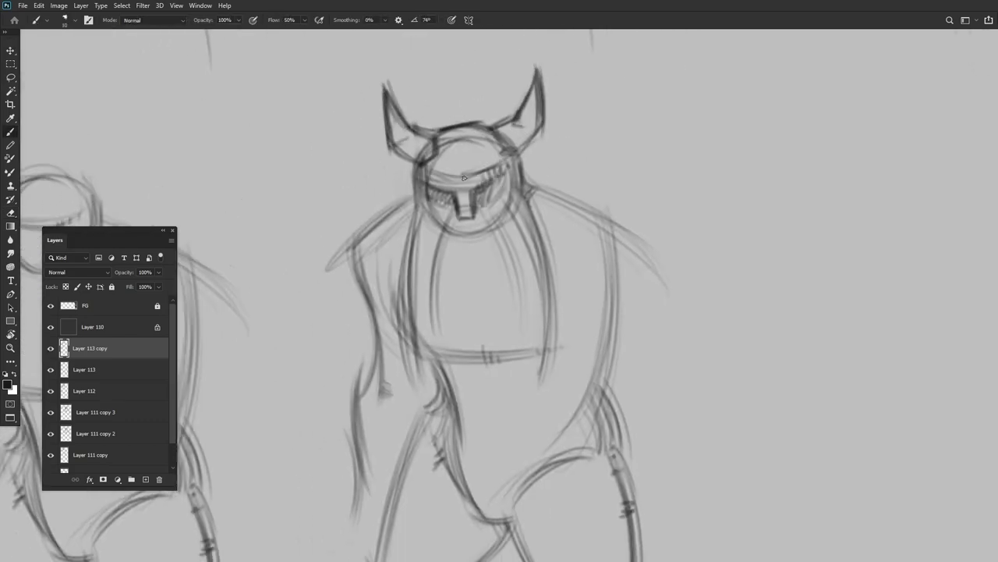
left_click_drag(446, 139, 465, 122)
left_click_drag(476, 176, 479, 125)
scroll(468, 195, "down", 3)
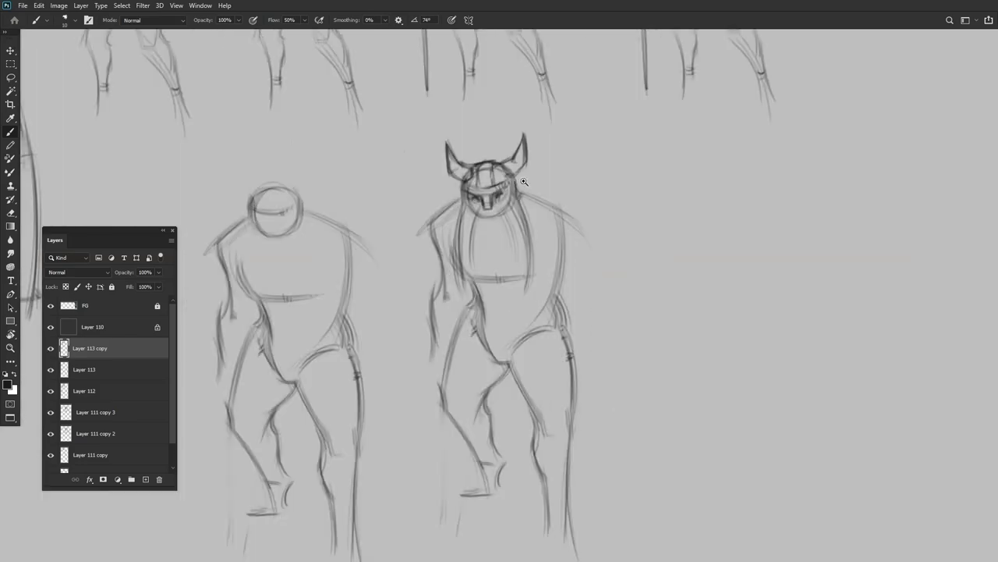
Duplicate the horned, bearded figure and place the copy beside it
scroll(546, 152, "up", 2)
key("r")
left_click_drag(546, 151, 485, 207)
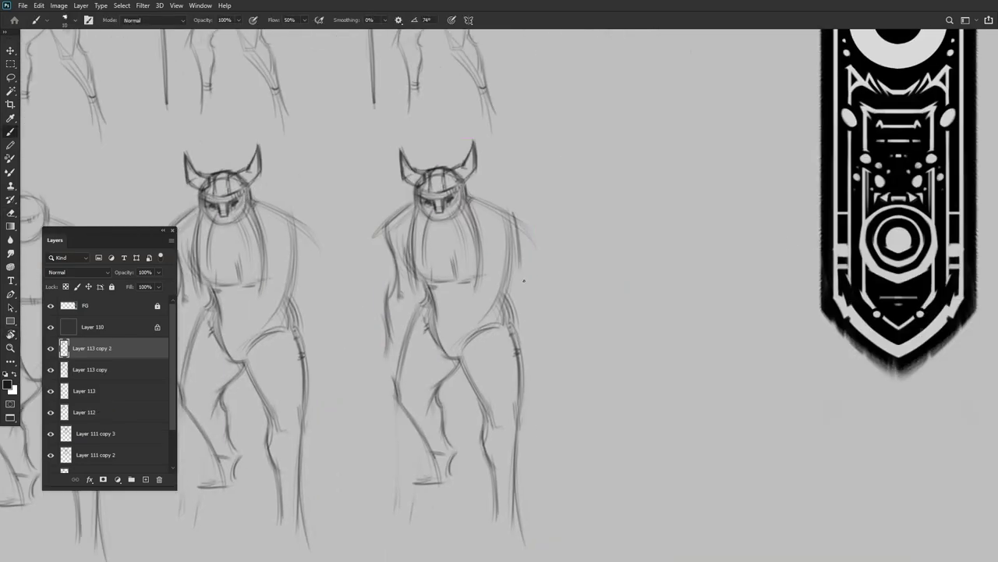
Draw a bent arm on the copied figure, with the forearm reaching outward to a boxy raised hand
scroll(508, 321, "up", 2)
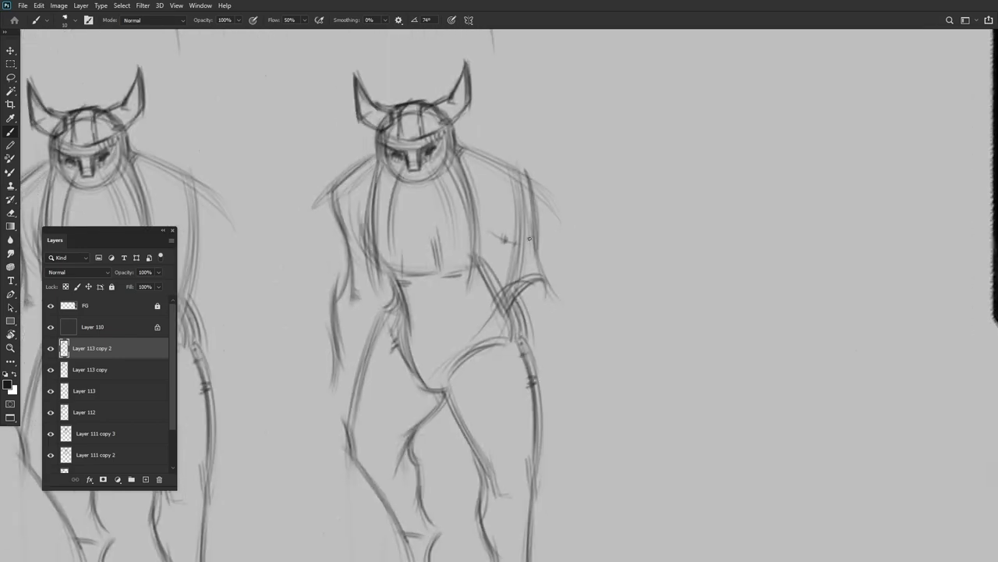
scroll(529, 239, "down", 3)
scroll(530, 239, "up", 2)
left_click_drag(563, 237, 500, 299)
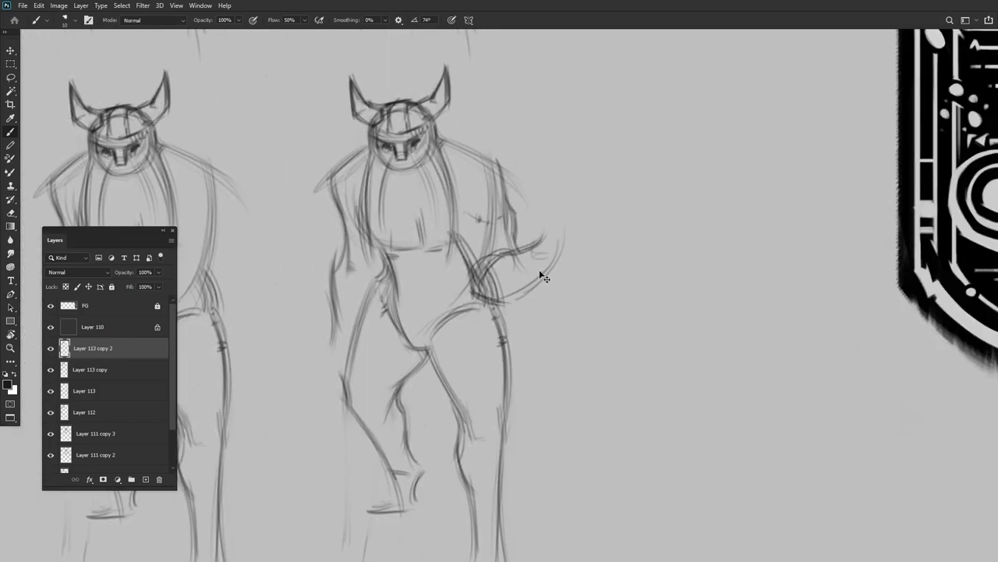
scroll(557, 226, "down", 5)
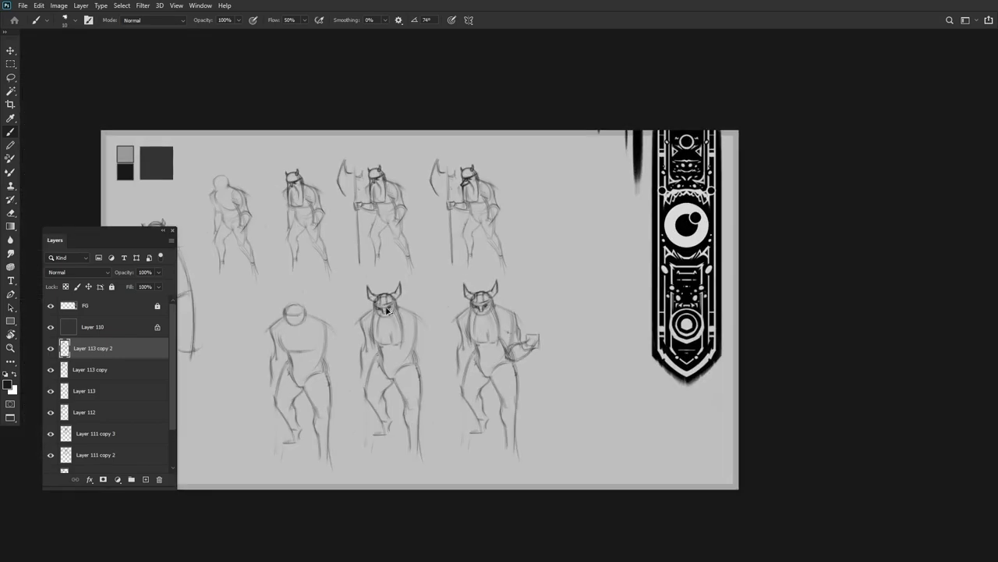
Duplicate the horned figure without the bent arm, place the copy near the ornamental banner, and sketch its hanging arm
key("ctrl+j")
scroll(679, 234, "up", 3)
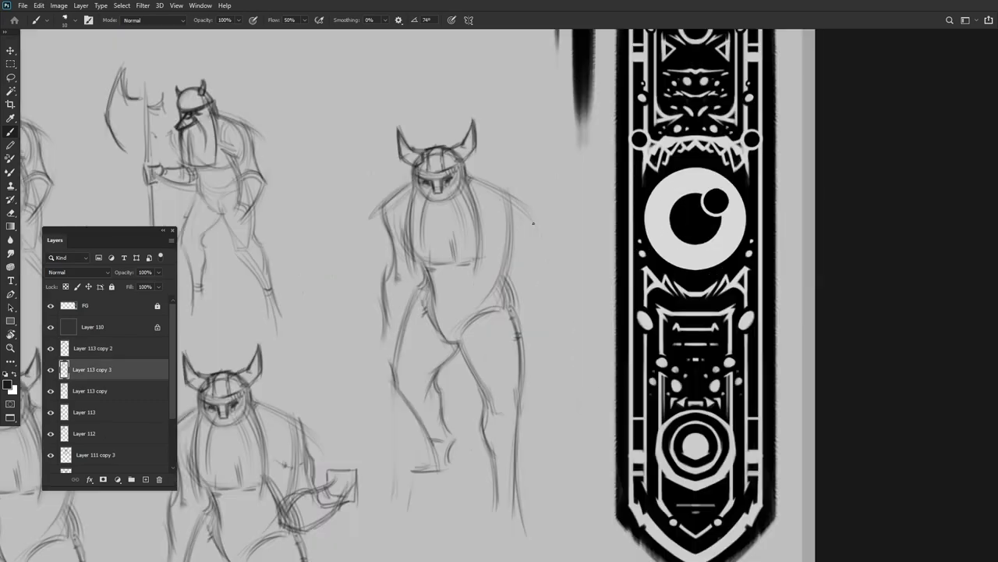
left_click_drag(519, 217, 538, 280)
scroll(546, 249, "down", 1)
scroll(533, 265, "up", 1)
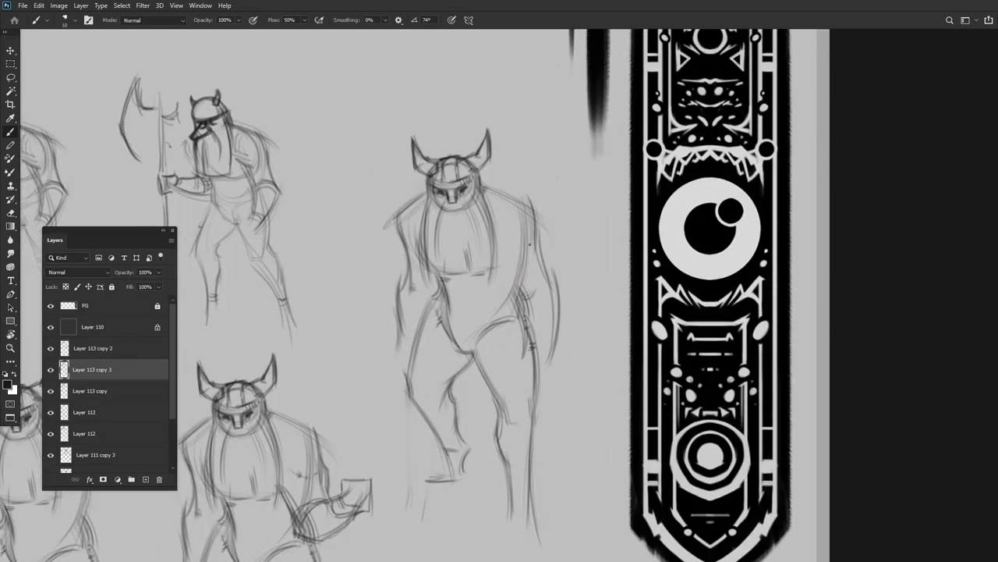
scroll(499, 297, "down", 3)
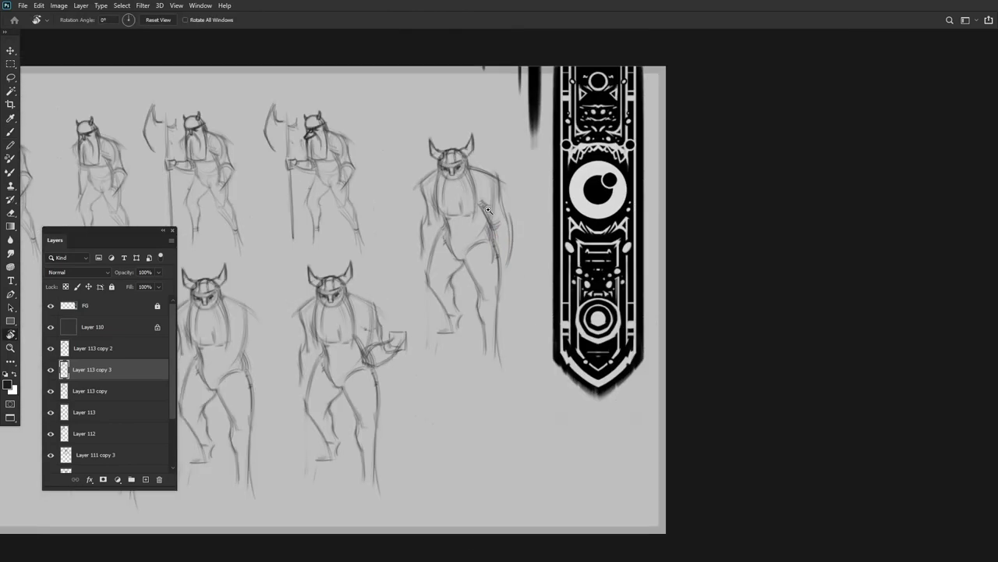
Duplicate the figure with the hanging arm and place the copy directly below it
scroll(500, 296, "up", 3)
key("ctrl+j")
key("ctrl+t")
left_click_drag(445, 234, 471, 239)
key("Return")
scroll(471, 239, "up", 2)
Select the lower copy's head, torso and arms with the Lasso and adjust their placement over the legs
key("l")
left_click_drag(357, 82, 472, 265)
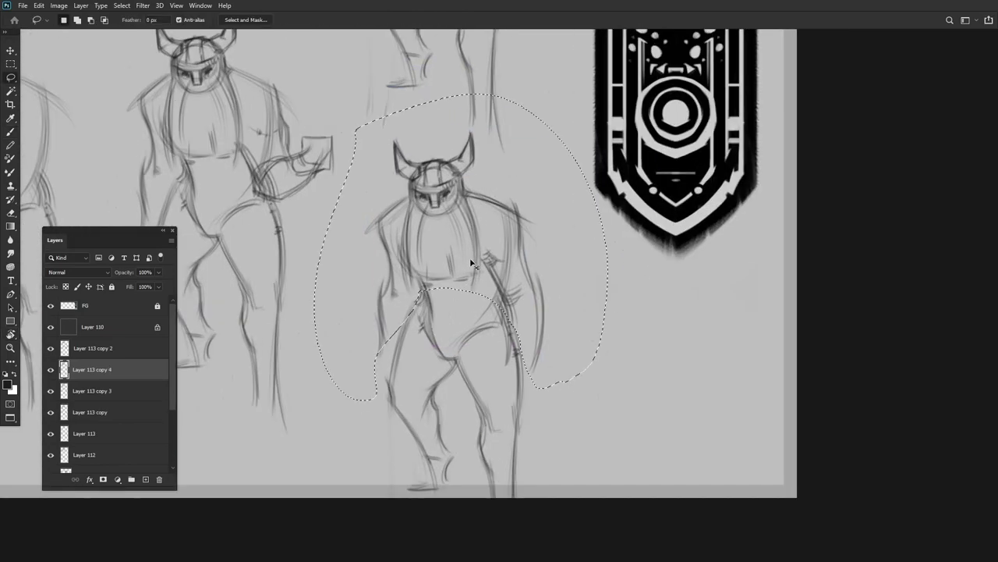
key("ctrl+t")
key("Return")
key("ctrl+d")
Move the adjusted figure into the lower row beside the figure with the bent arm
scroll(551, 237, "down", 3)
key("ctrl+t")
left_click_drag(553, 240, 522, 263)
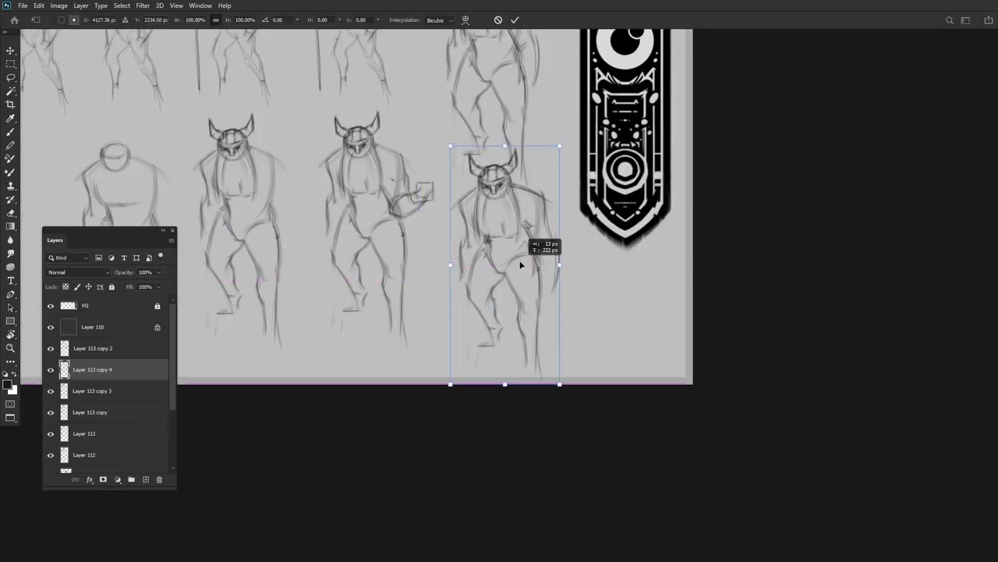
key("Return")
Duplicate the adjusted figure, group the other figure layers and hide that group
scroll(522, 262, "left", 3)
scroll(522, 262, "up", 2)
left_click(557, 202, "ctrl")
left_click_drag(557, 202, 672, 233)
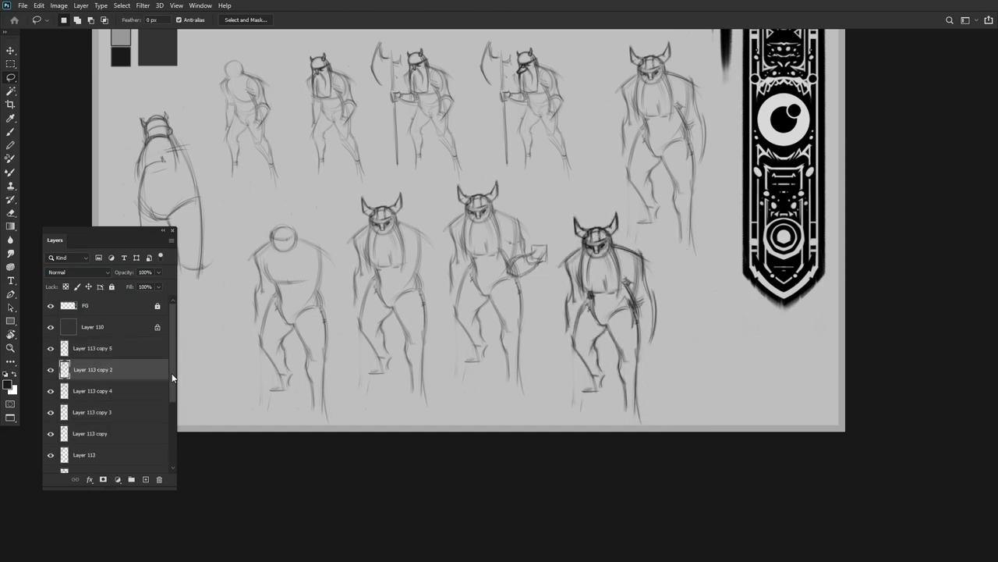
key("ctrl+g")
left_click(51, 365)
Enlarge the remaining figure to nearly the canvas height and move it to the canvas's left side
scroll(574, 238, "down", 2)
key("ctrl+t")
left_click_drag(546, 226, 574, 238)
key("Return")
Draw pointed boots with ankle cuffs on both feet of the enlarged figure
key("b")
scroll(574, 237, "up", 2)
scroll(468, 336, "down", 1)
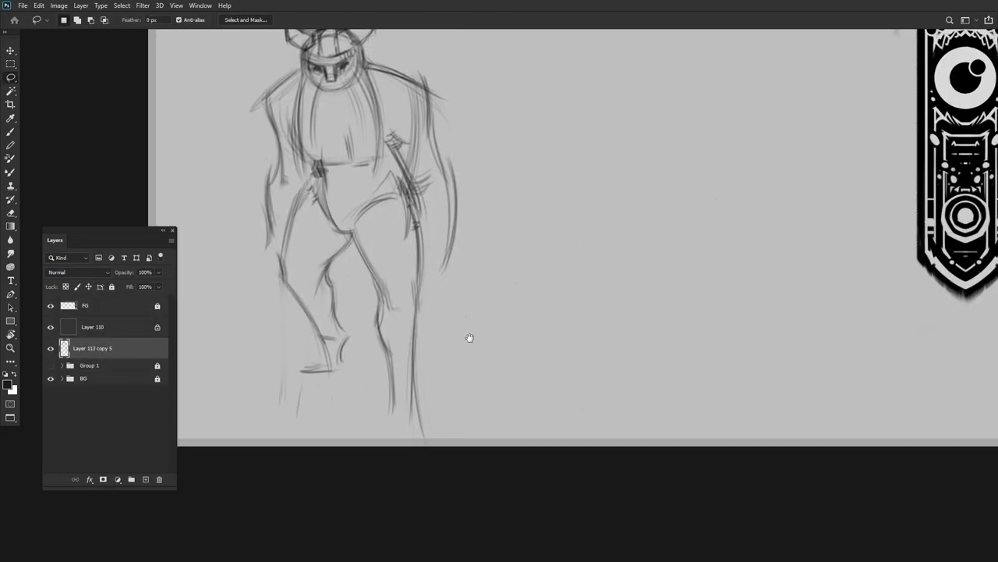
left_click_drag(409, 348, 382, 360)
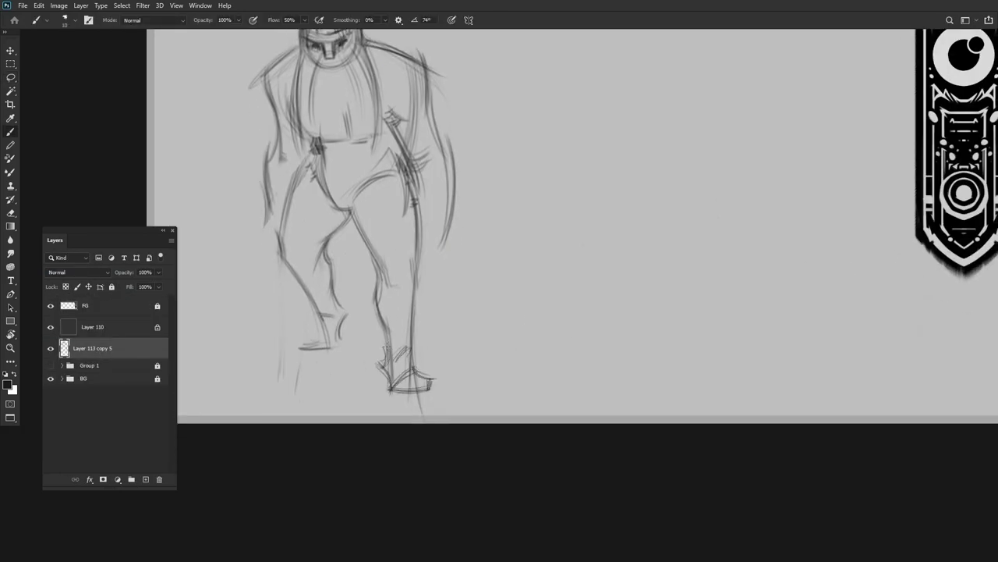
scroll(320, 320, "up", 1)
left_click_drag(299, 348, 317, 323)
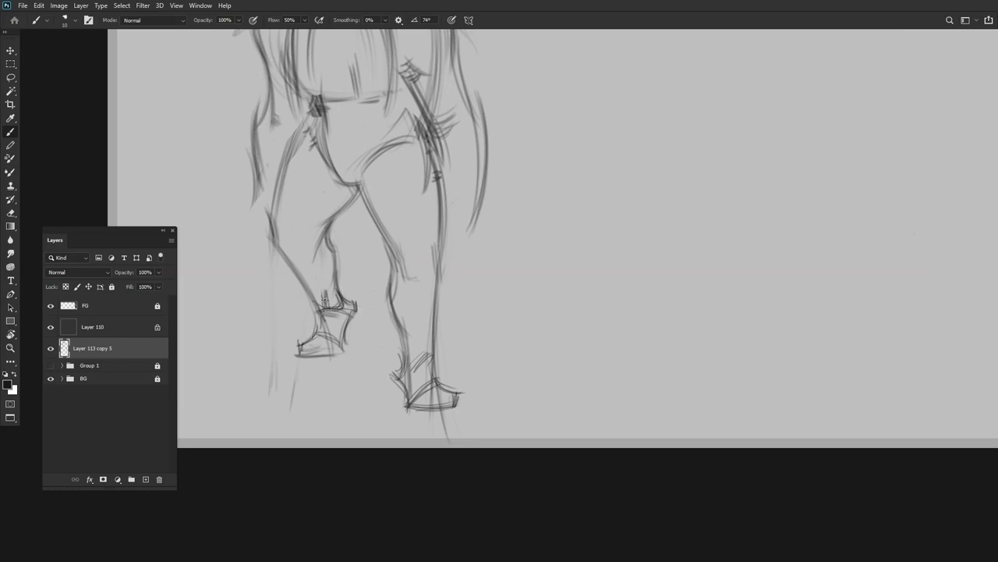
scroll(355, 234, "down", 1)
mouse_move(401, 320)
left_mouse_down()
mouse_move(390, 352)
mouse_move(417, 354)
left_mouse_up()
Duplicate the booted figure and place the copy to its right
scroll(462, 291, "down", 2)
left_click_drag(496, 268, 401, 275)
left_click_drag(298, 209, 520, 209)
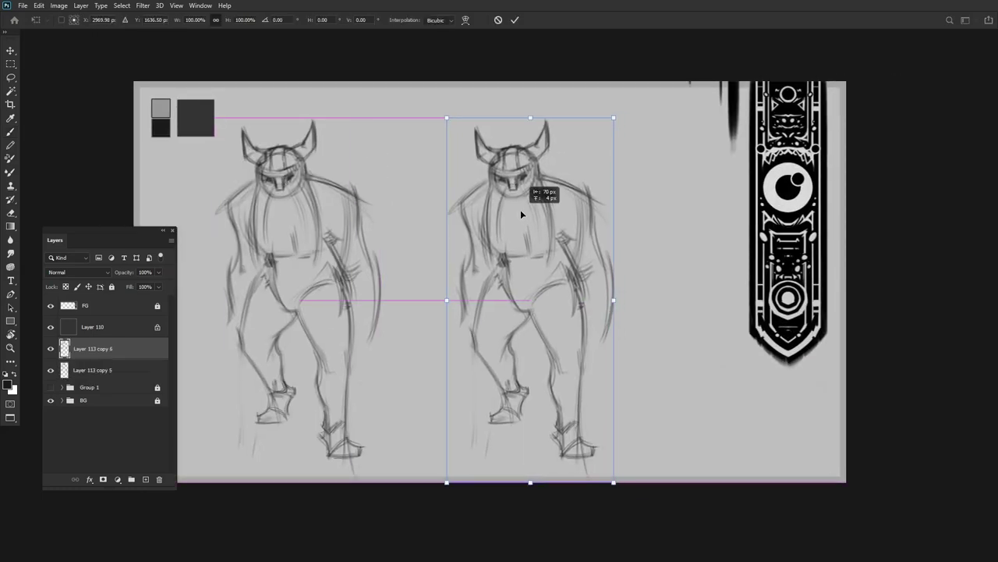
Outline broad shoulder armour on the copy and place another plain copy between the two figures
scroll(458, 196, "up", 2)
left_click_drag(493, 161, 435, 210)
left_click_drag(435, 208, 474, 357)
key("r")
key("r")
left_click_drag(488, 304, 451, 234)
key("Escape")
key("ctrl+0")
key("b")
scroll(451, 234, "up", 2)
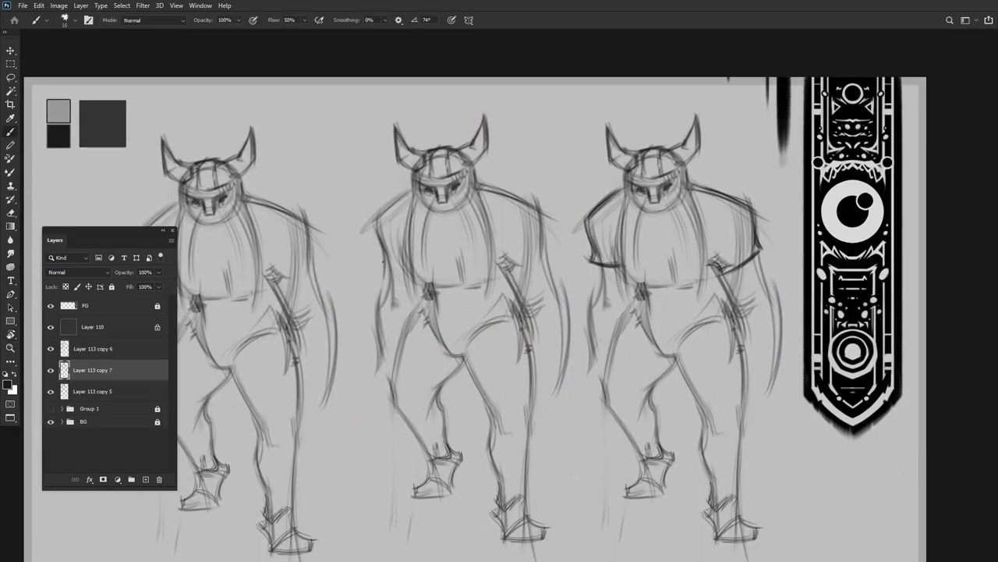
On a new layer, draw one edge of a long cape hanging from the middle figure's shoulder to a curled hem
key("ctrl+shift+alt+n")
mouse_move(320, 210)
left_mouse_down()
mouse_move(282, 515)
mouse_move(318, 275)
mouse_move(295, 499)
left_mouse_up()
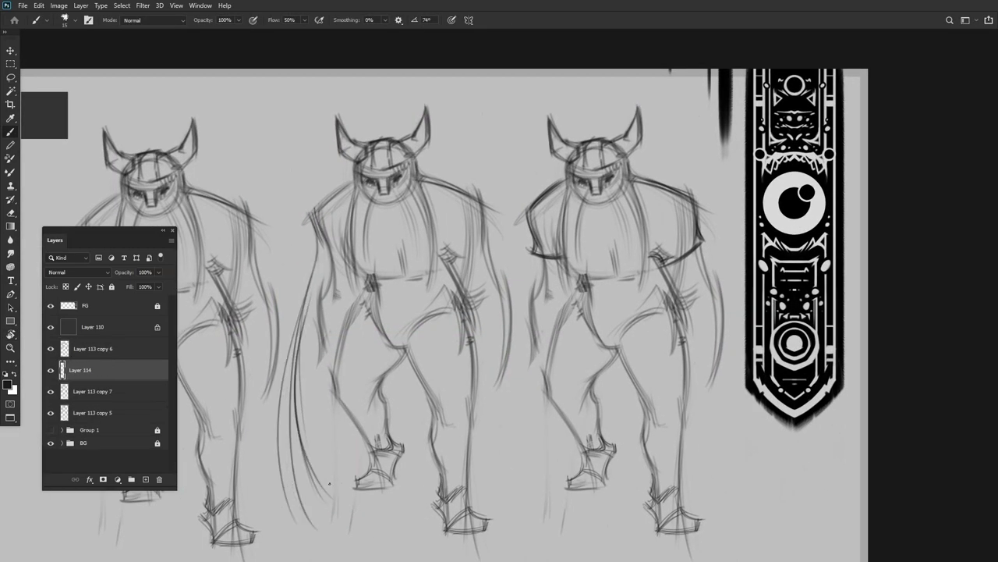
scroll(317, 419, "down", 1)
mouse_move(321, 282)
left_mouse_down()
mouse_move(296, 471)
mouse_move(312, 383)
mouse_move(320, 437)
left_mouse_up()
left_click_drag(285, 382, 301, 369)
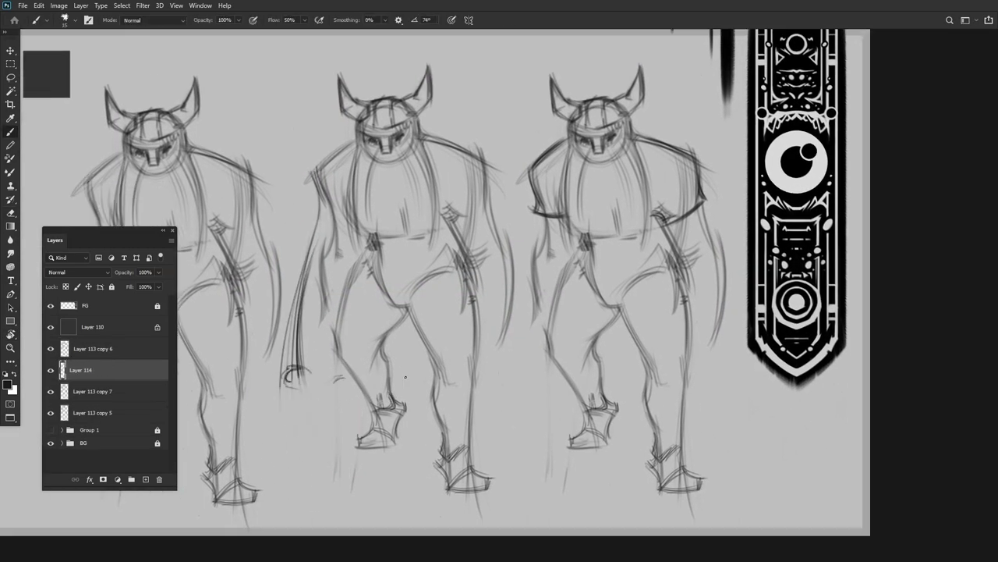
Draw the middle figure's cape on the opposite side with a curled hem and add bands across both cape edges
left_click_drag(478, 380, 511, 358)
left_click_drag(517, 238, 532, 375)
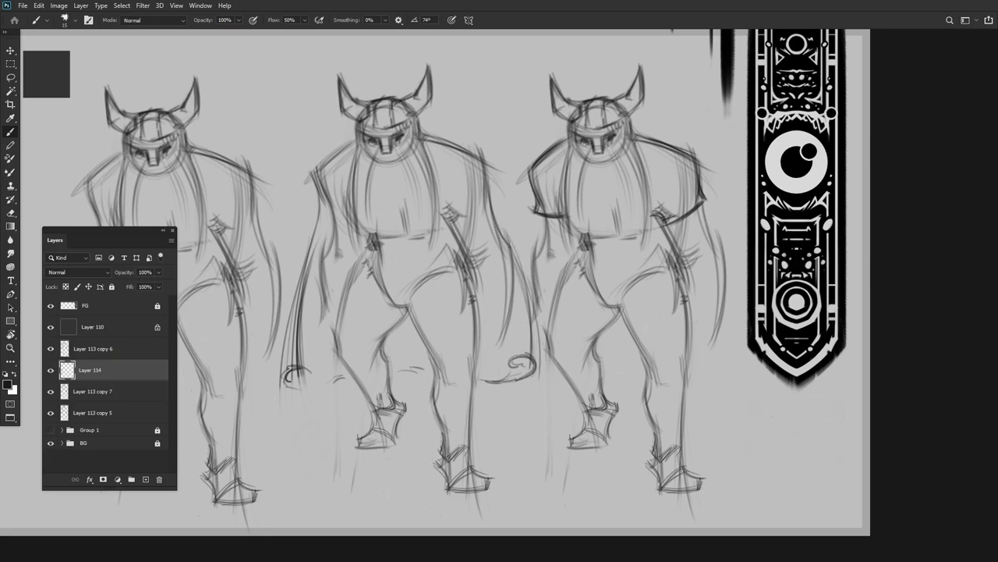
left_click_drag(511, 261, 524, 367)
left_click_drag(290, 326, 299, 331)
Group and hide the armour and cape variants, and place a fresh copy of the plain booted figure
scroll(523, 301, "down", 1)
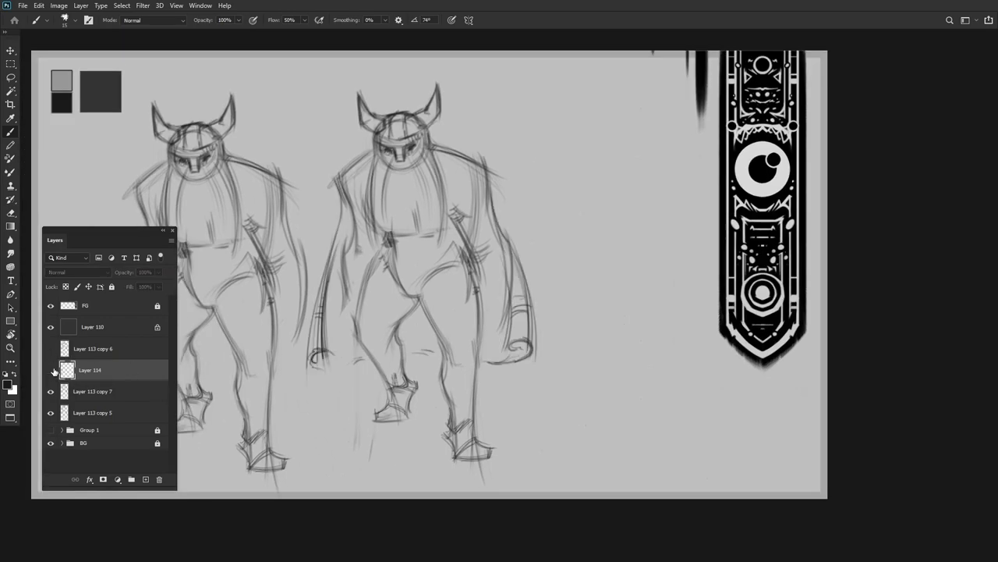
key("ctrl+g")
left_click_drag(493, 256, 478, 259)
scroll(478, 260, "up", 1)
On a new layer, sketch a cape billowing sideways from the fresh copy's shoulder and erase the excess lines around the legs
key("ctrl+shift+alt+n")
left_click_drag(357, 153, 315, 288)
left_click_drag(540, 217, 647, 312)
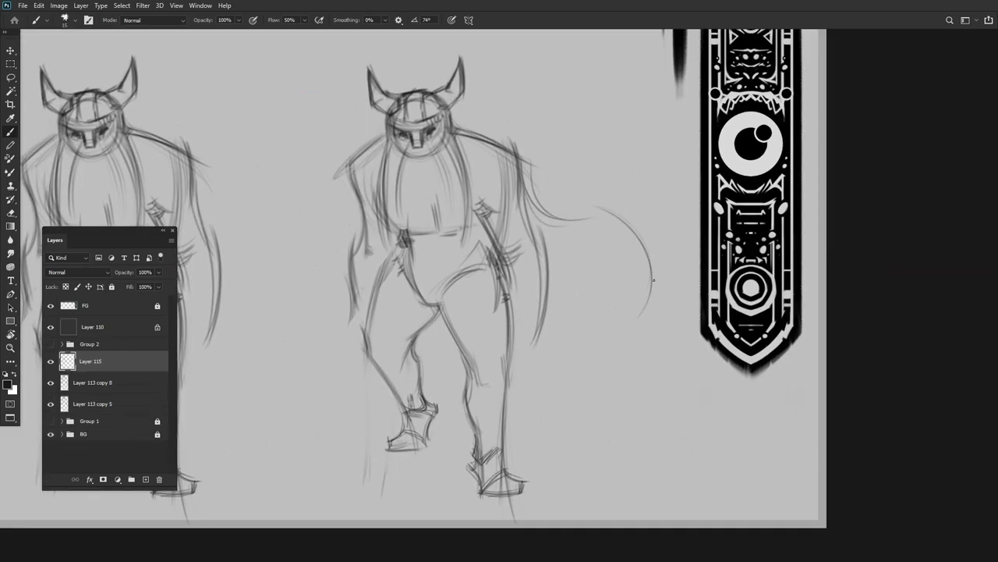
key("r")
mouse_move(554, 281)
left_mouse_down()
mouse_move(551, 257)
mouse_move(447, 164)
left_mouse_up()
key("e")
mouse_move(401, 278)
left_mouse_down()
mouse_move(421, 234)
mouse_move(394, 320)
left_mouse_up()
key("r")
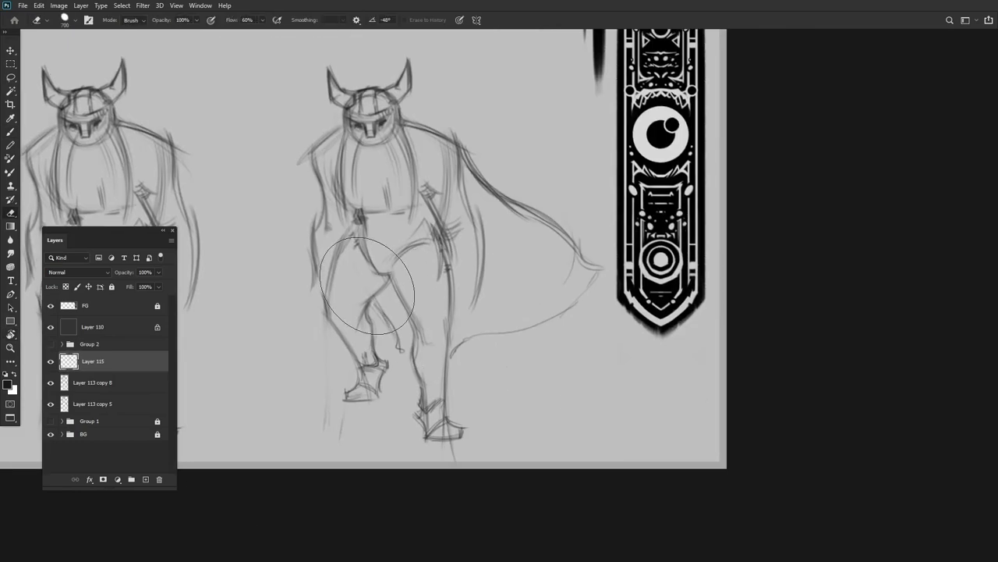
Add folds and curled hem edges to the billowing cape, including the part showing between the legs
key("b")
left_click_drag(459, 343, 503, 323)
key("r")
mouse_move(559, 302)
left_mouse_down()
mouse_move(468, 234)
mouse_move(515, 250)
mouse_move(503, 258)
left_mouse_up()
key("h")
scroll(412, 349, "down", 3)
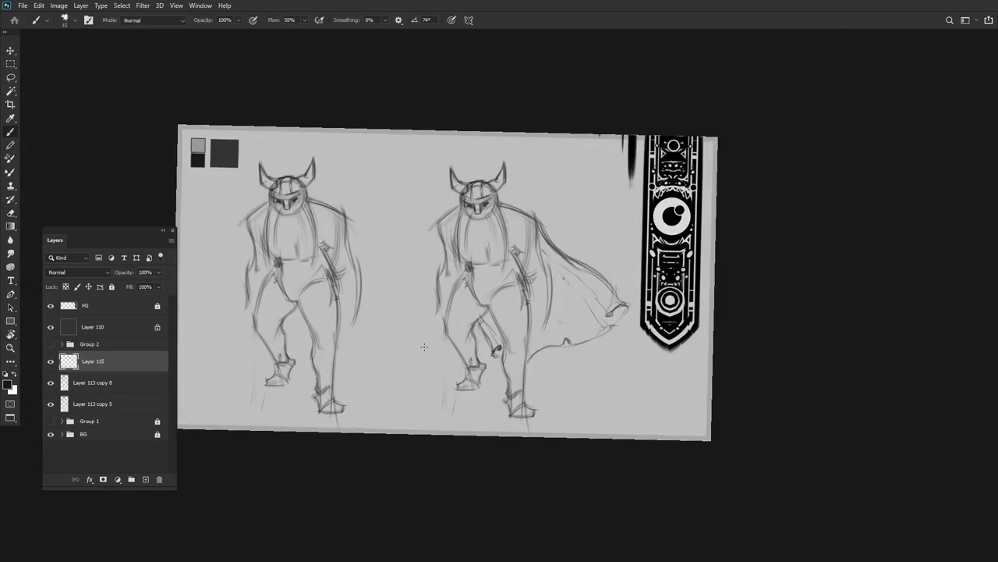
Adjust the cape's placement with a free transform and extend its curled hem between the legs
scroll(412, 349, "up", 1)
key("ctrl+t")
left_click_drag(406, 355, 412, 350)
key("Return")
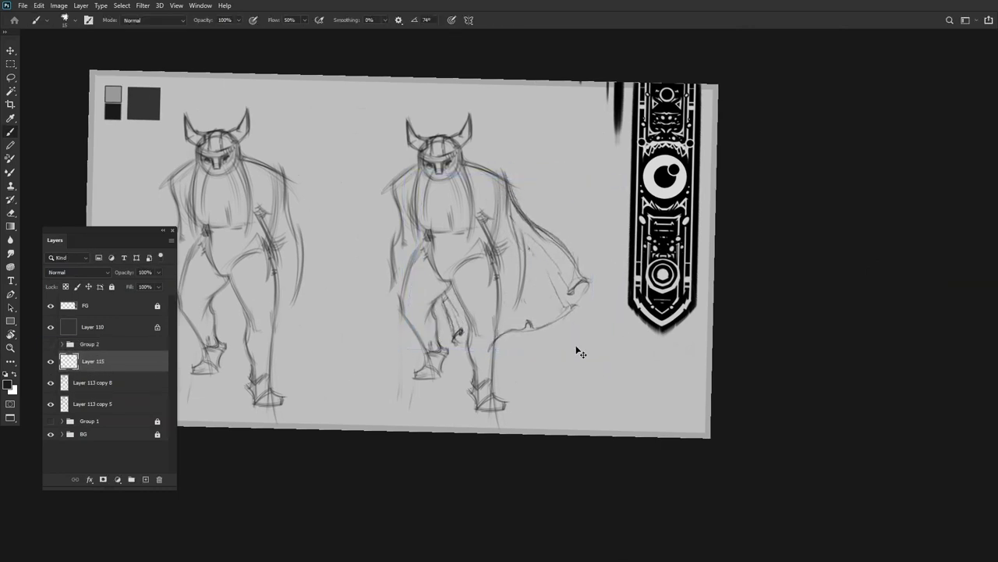
key("e")
scroll(482, 320, "up", 2)
key("b")
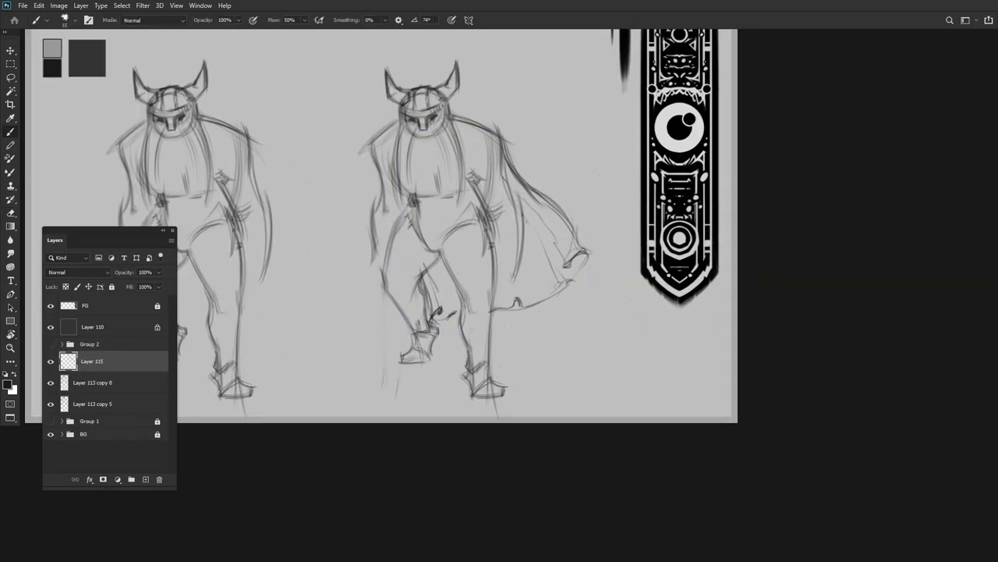
scroll(489, 249, "up", 1)
On a new layer beneath the cape, outline a flared shoulder guard on the arm opposite the billowing cape
key("ctrl+shift+alt+n")
scroll(454, 292, "up", 2)
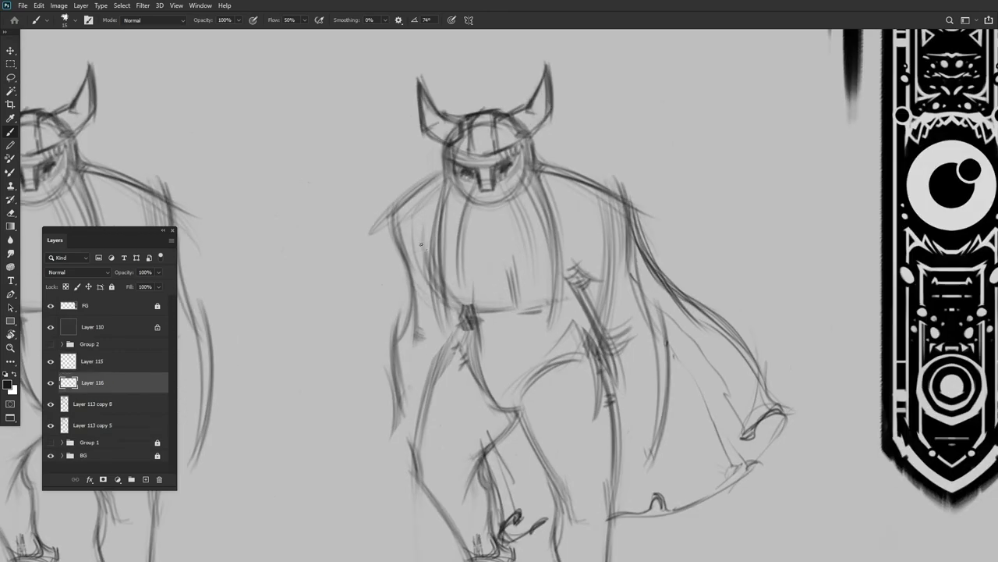
key("r")
mouse_move(421, 202)
left_mouse_down()
mouse_move(515, 184)
mouse_move(418, 248)
left_mouse_up()
key("b")
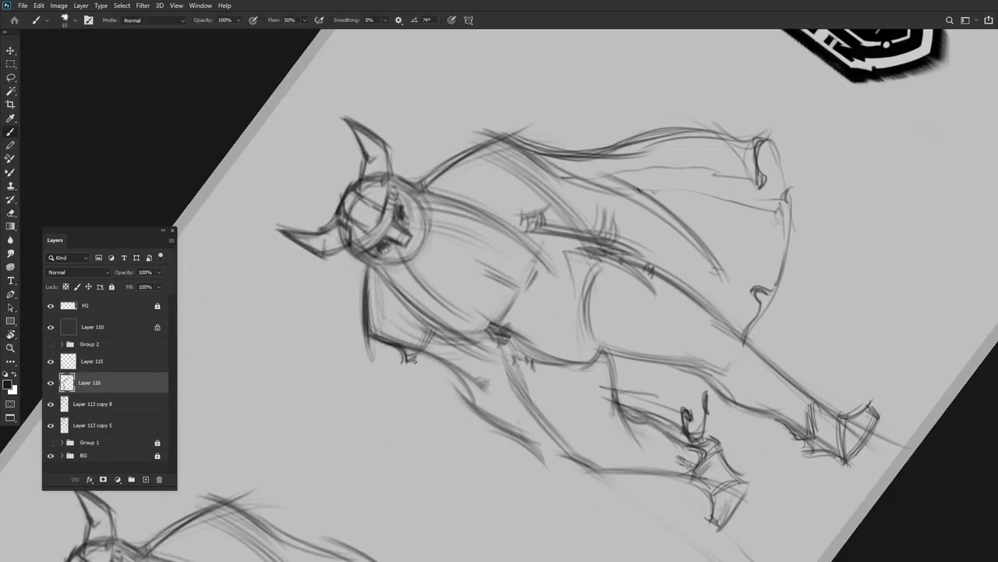
Outline the shoulder guard on the caped side and draw banded lower edges on both guards
left_click_drag(414, 184, 538, 140)
key("r")
mouse_move(351, 254)
left_mouse_down()
mouse_move(358, 258)
mouse_move(312, 202)
mouse_move(263, 178)
left_mouse_up()
key("b")
scroll(438, 203, "up", 2)
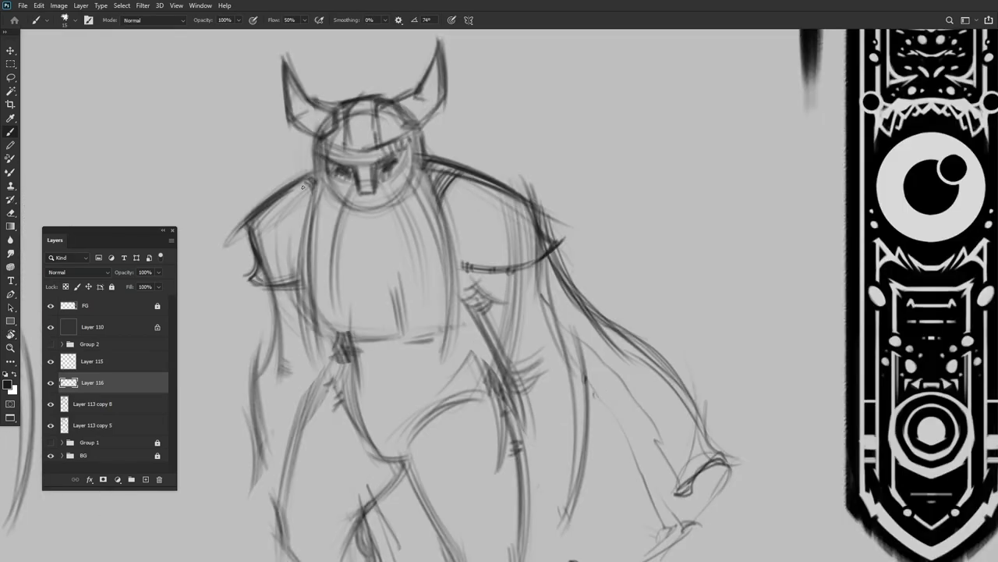
On a new layer, sketch a sagging belt with a hatched end around the waist just below the beard
scroll(304, 186, "down", 3)
scroll(323, 281, "up", 2)
key("ctrl+shift+alt+n")
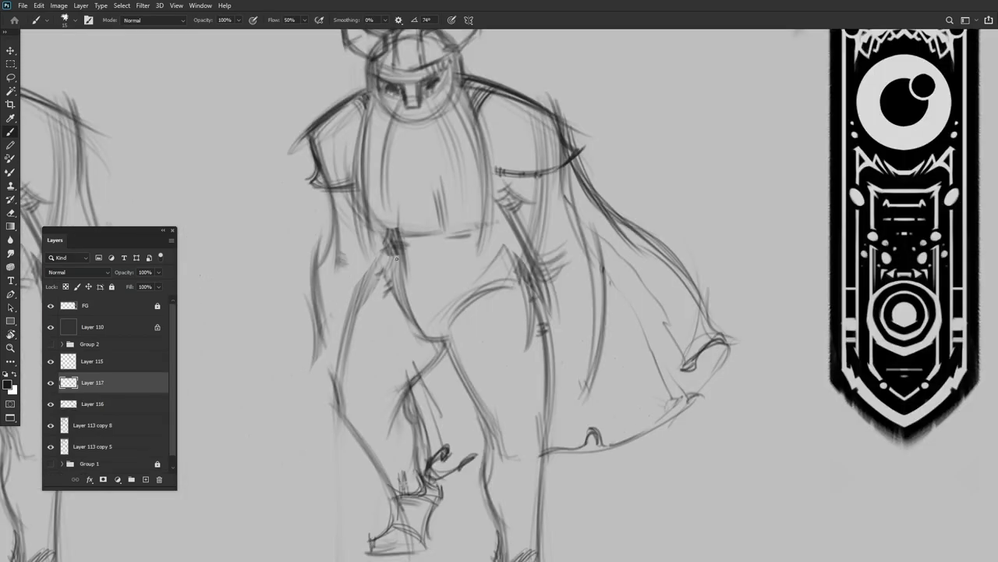
mouse_move(397, 269)
left_mouse_down()
mouse_move(428, 253)
mouse_move(511, 246)
mouse_move(507, 226)
mouse_move(512, 248)
left_mouse_up()
left_click_drag(394, 248, 493, 265)
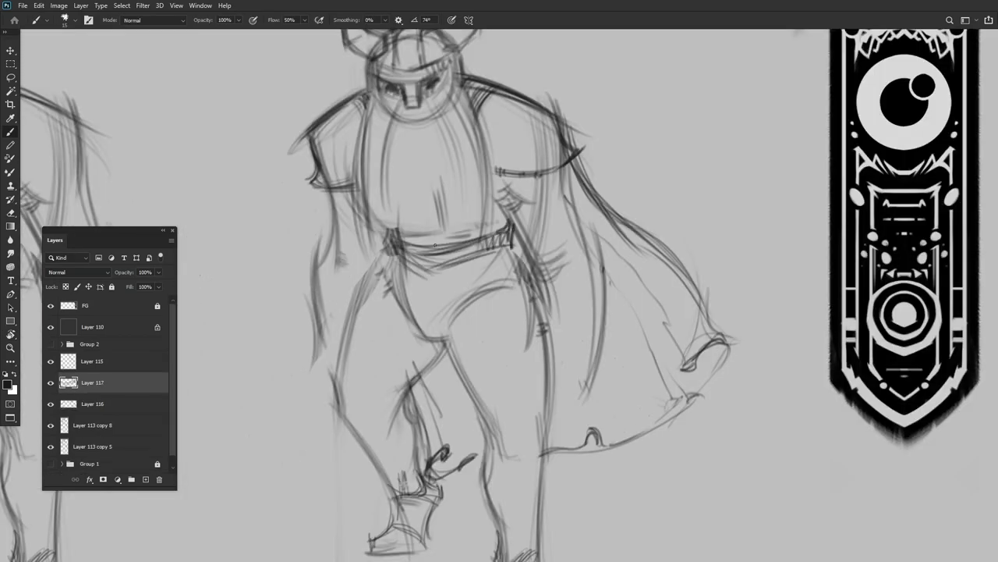
On a new layer just above the base figure, outline a tunic skirt with hanging side edges and a straight hem
scroll(429, 195, "down", 2)
key("alt+bracketleft")
key("alt+bracketleft")
key("ctrl+shift+alt+n")
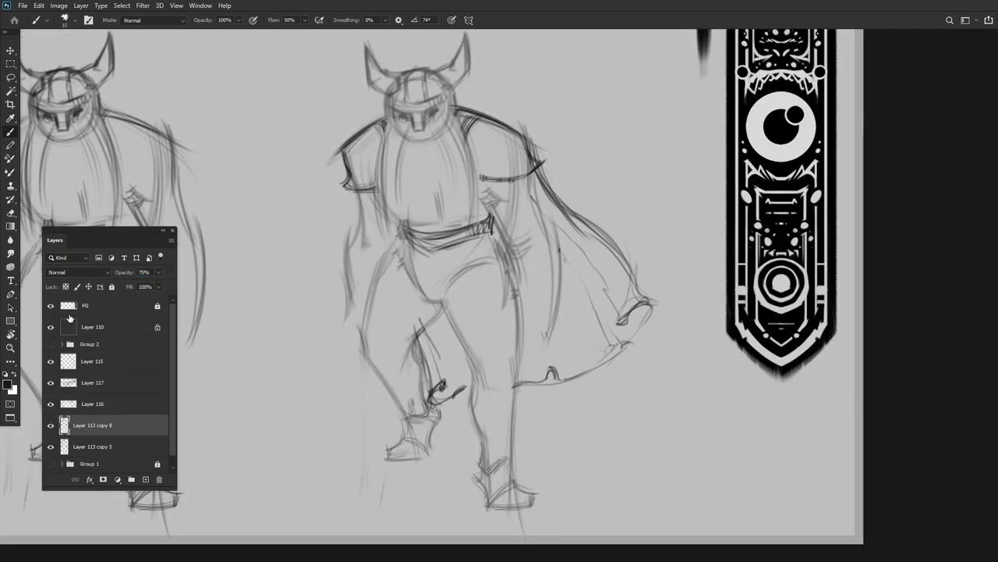
scroll(425, 303, "up", 1)
left_click_drag(368, 222, 344, 363)
mouse_move(344, 365)
left_mouse_down()
mouse_move(437, 382)
mouse_move(406, 380)
left_mouse_up()
left_click_drag(339, 352, 445, 382)
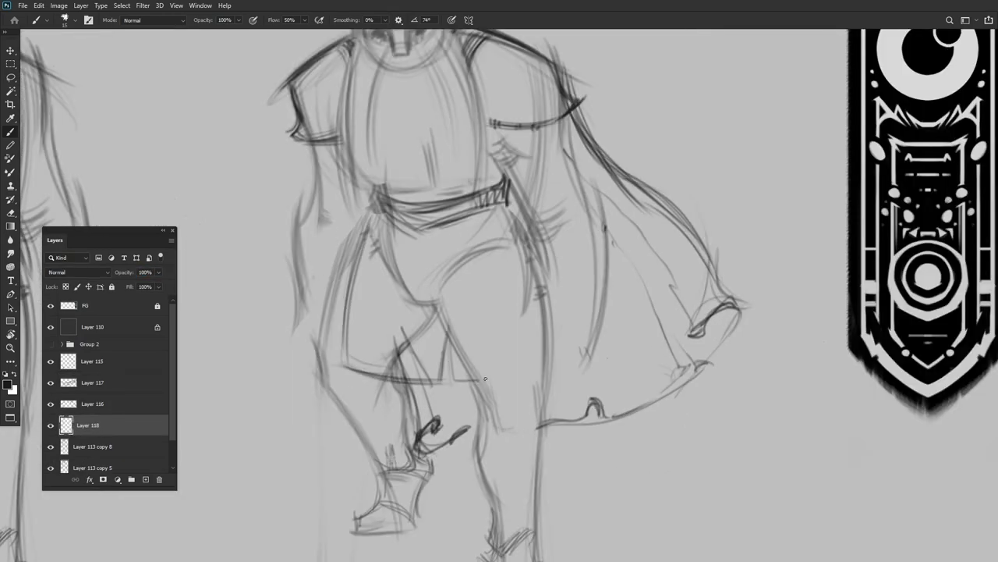
left_click_drag(491, 238, 510, 378)
left_click_drag(522, 230, 546, 382)
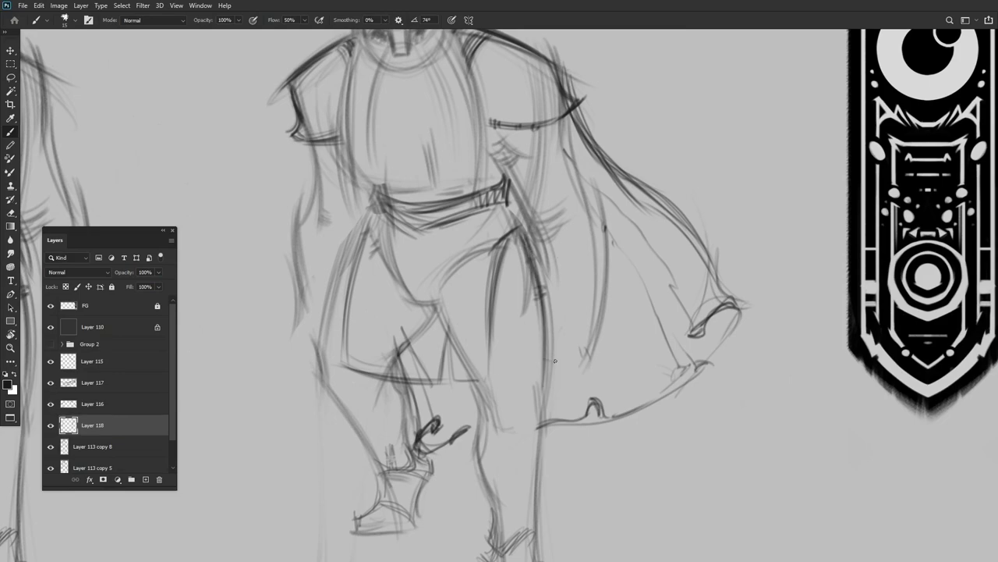
Strengthen the tunic skirt's side folds and add an inner border line along its edges and hem
key("r")
mouse_move(555, 232)
left_mouse_down()
mouse_move(446, 225)
mouse_move(508, 239)
mouse_move(499, 327)
mouse_move(411, 329)
mouse_move(463, 272)
mouse_move(437, 234)
mouse_move(457, 201)
left_mouse_up()
key("b")
key("r")
key("b")
mouse_move(533, 162)
left_mouse_down()
mouse_move(384, 236)
mouse_move(405, 311)
left_mouse_up()
key("h")
scroll(528, 300, "down", 3)
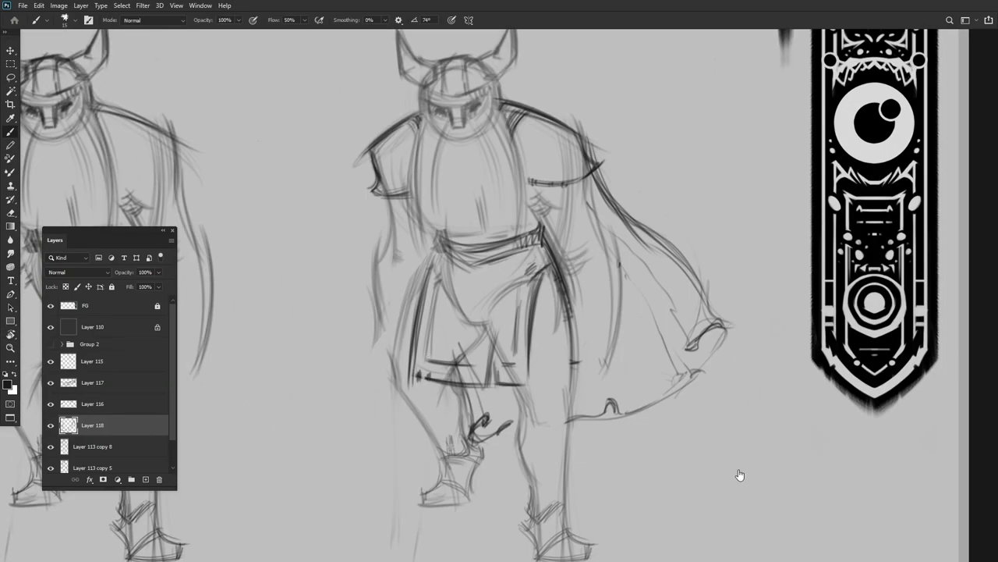
On a new layer, sketch baggy breeches gathered just below the knee on both legs
scroll(402, 338, "down", 1)
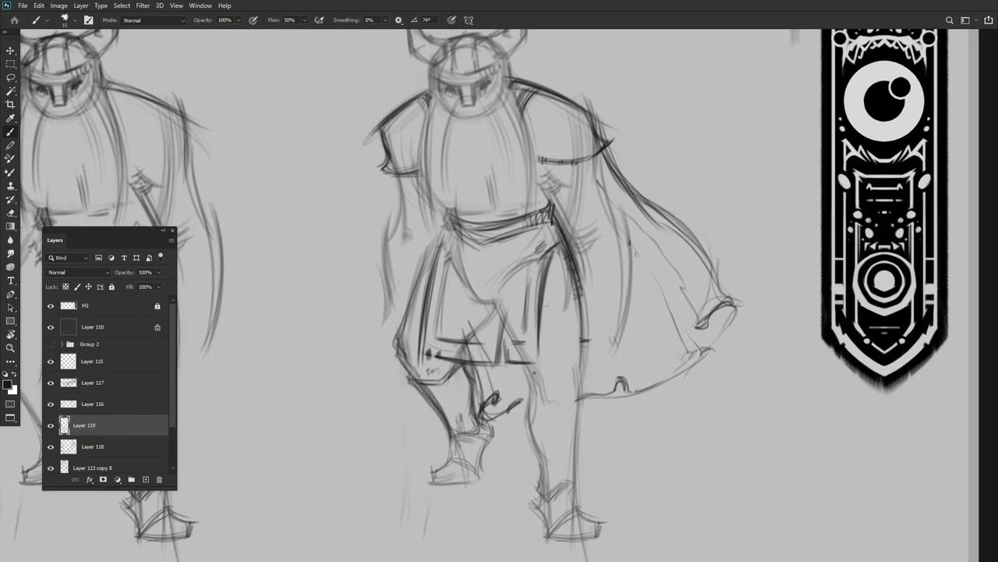
scroll(533, 372, "down", 2)
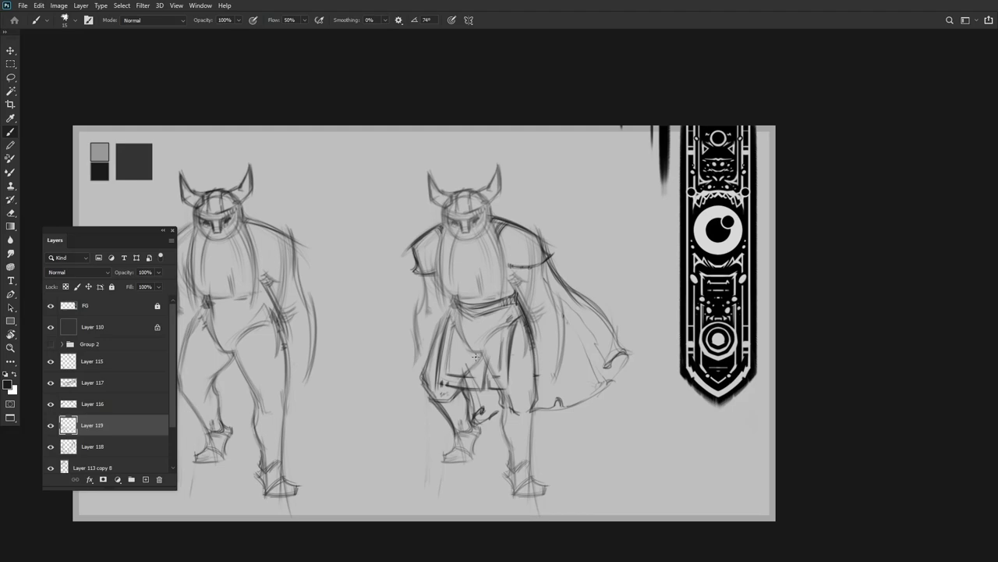
scroll(503, 405, "up", 2)
scroll(534, 392, "up", 1)
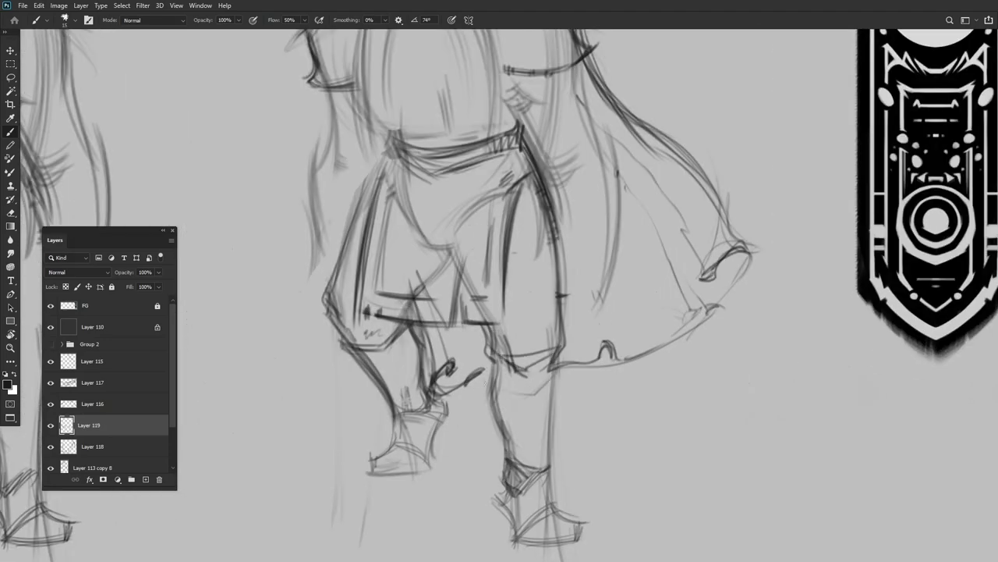
Draw crossed leg wraps down both shins to the boots and reinforce the boot outlines
scroll(523, 431, "down", 1)
scroll(473, 352, "up", 2)
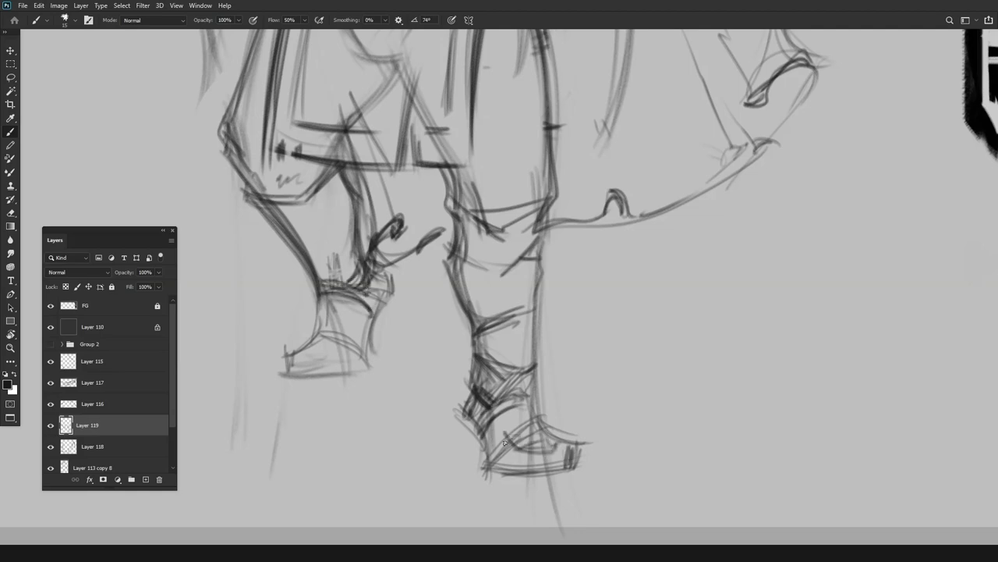
scroll(374, 353, "down", 1)
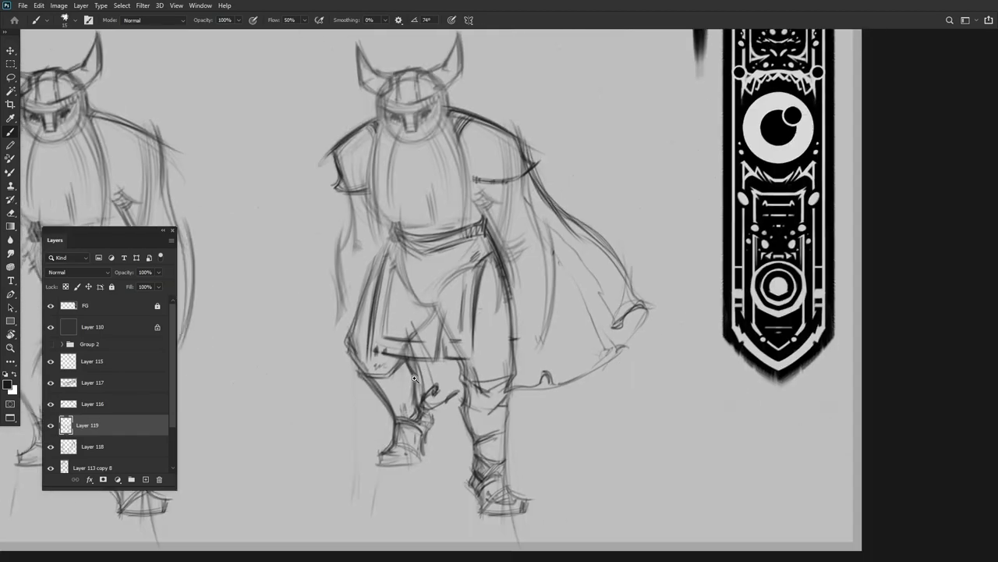
scroll(411, 376, "up", 2)
scroll(438, 376, "down", 1)
scroll(509, 261, "up", 2)
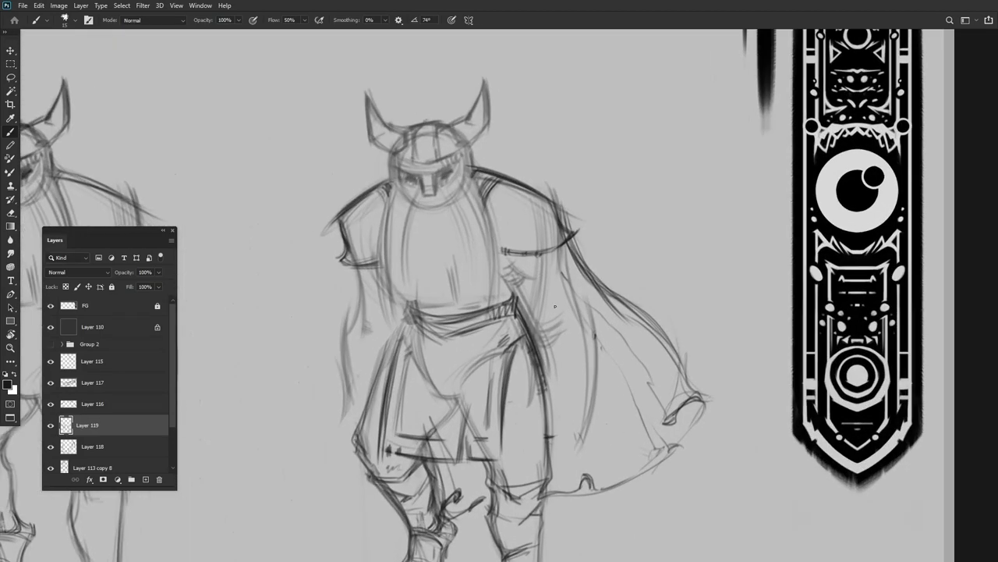
Sketch a curled cape drape beside the caped arm on a new layer, and lock and hide that layer
key("ctrl+shift+alt+n")
scroll(573, 400, "down", 1)
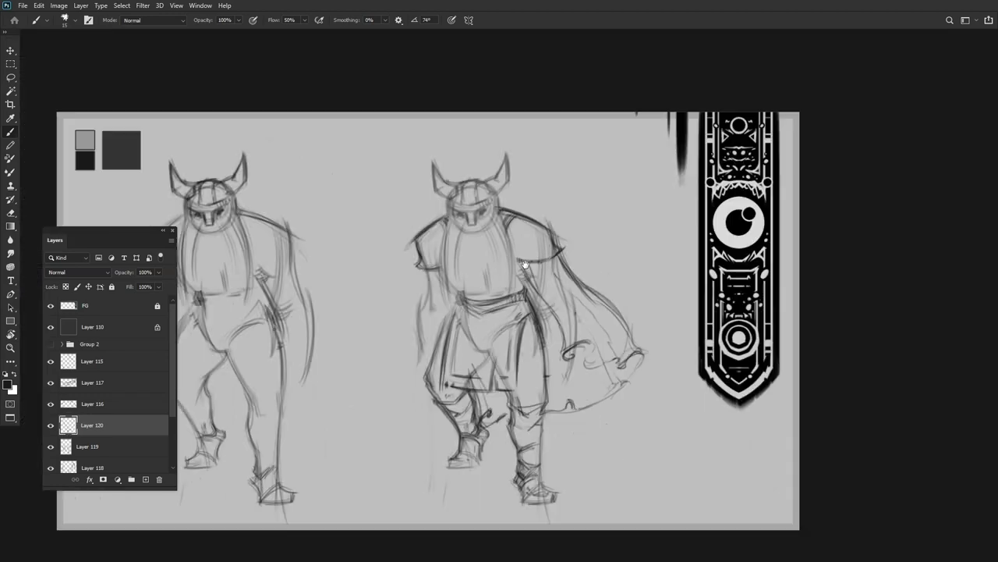
scroll(408, 324, "up", 1)
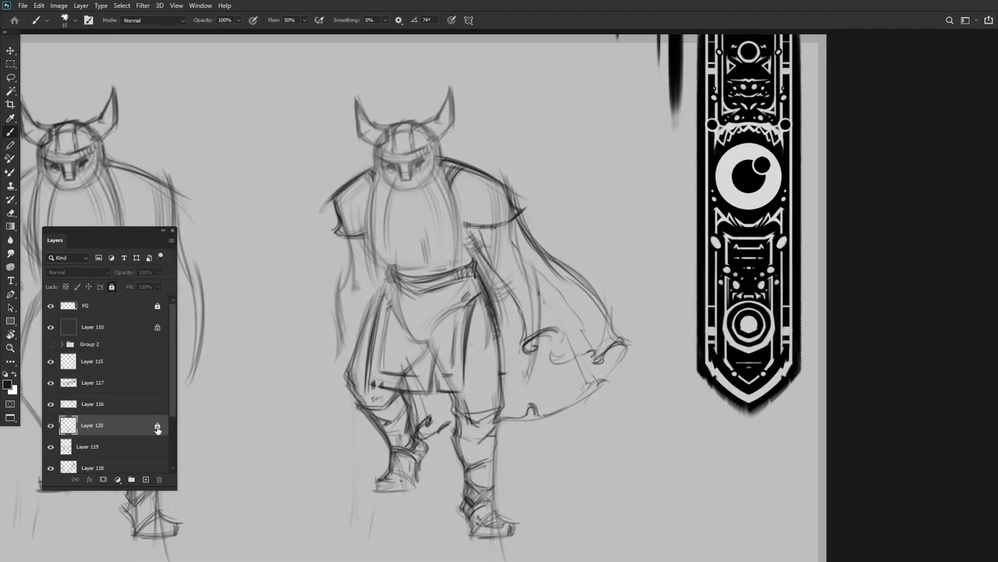
scroll(466, 282, "down", 1)
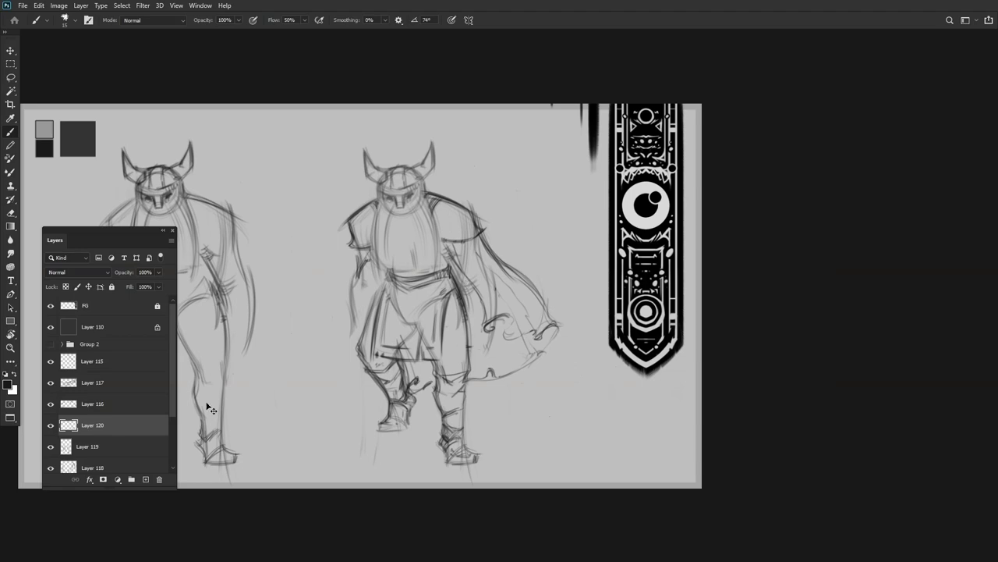
scroll(397, 259, "up", 2)
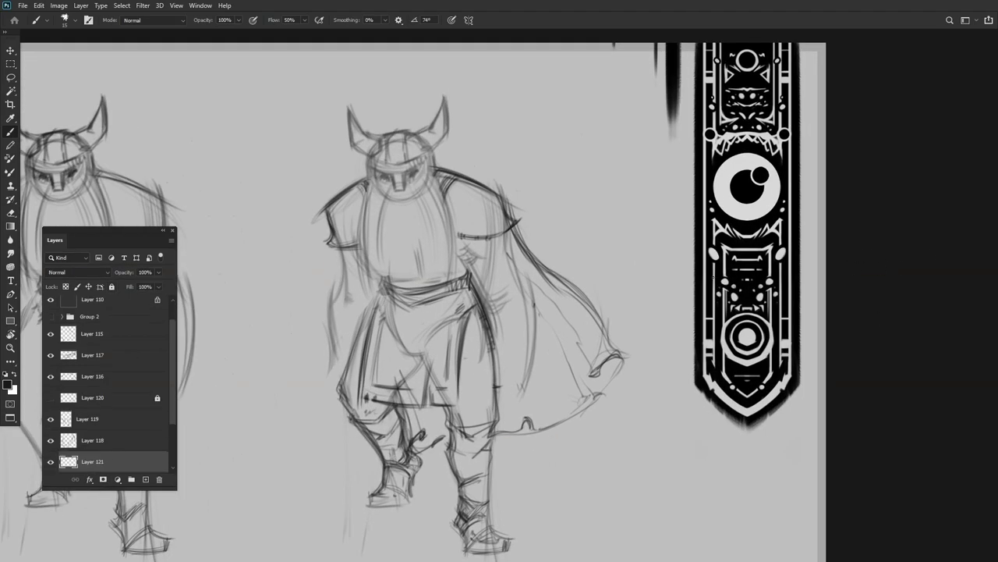
On a new layer beneath the skirt, draw the free arm from shoulder guard to forearm, ending in a closed fist
scroll(343, 250, "up", 1)
left_click_drag(347, 236, 337, 302)
scroll(337, 303, "up", 1)
left_click_drag(335, 260, 326, 355)
scroll(329, 332, "up", 1)
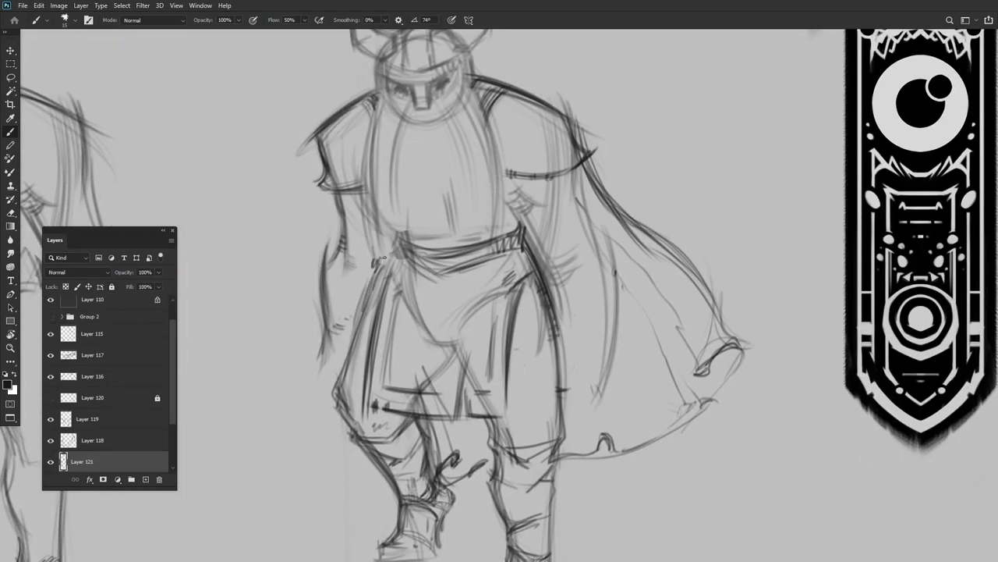
scroll(895, 275, "down", 1)
scroll(368, 322, "down", 2)
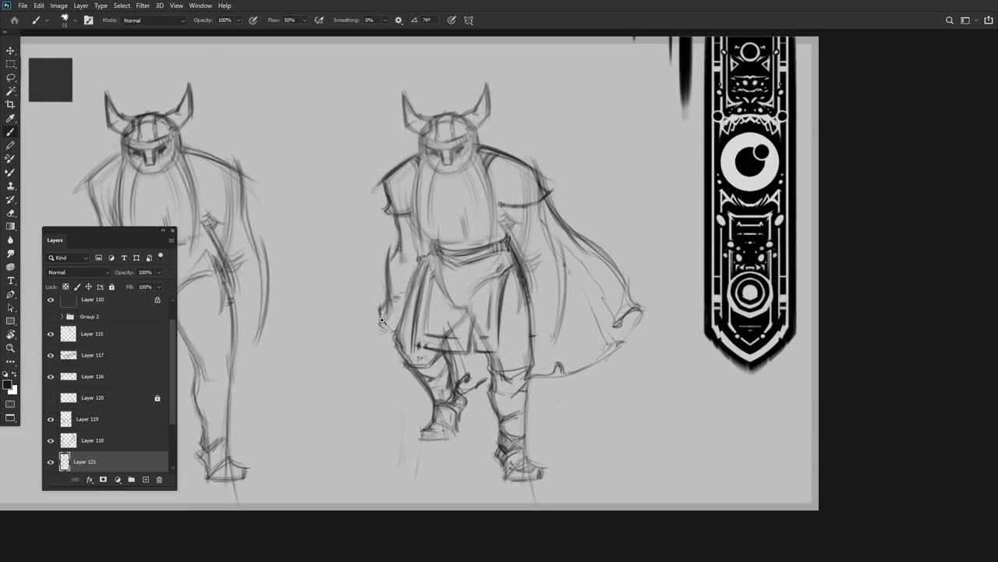
scroll(367, 324, "up", 1)
key("l")
On a new layer, sketch a long weapon haft extending down and outward from the fist, and rotate it slightly
scroll(827, 286, "down", 2)
key("ctrl+shift+alt+n")
scroll(337, 356, "up", 1)
key("b")
left_click_drag(382, 304, 351, 340)
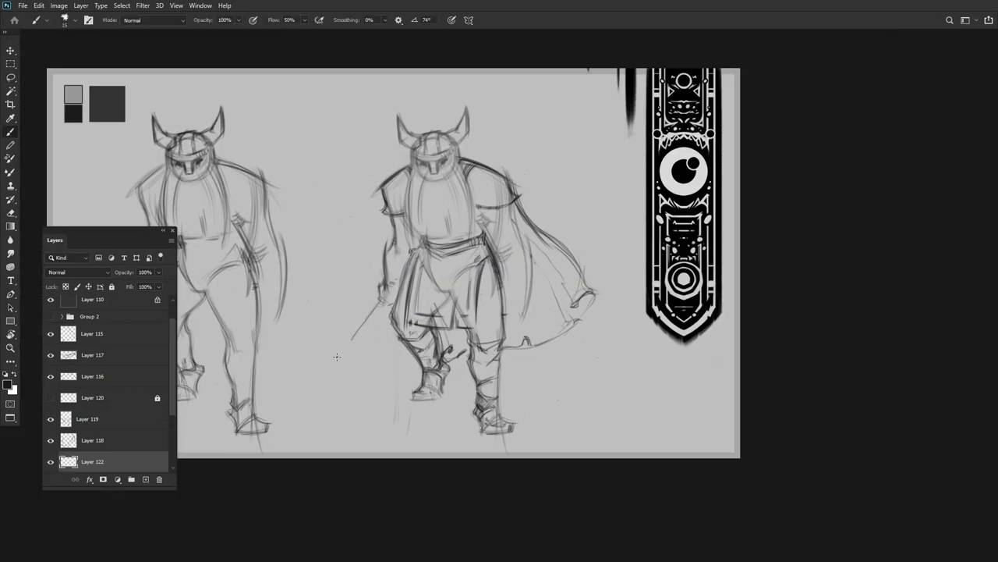
scroll(404, 323, "down", 1)
scroll(404, 323, "up", 2)
key("ctrl+t")
left_click_drag(520, 292, 520, 316)
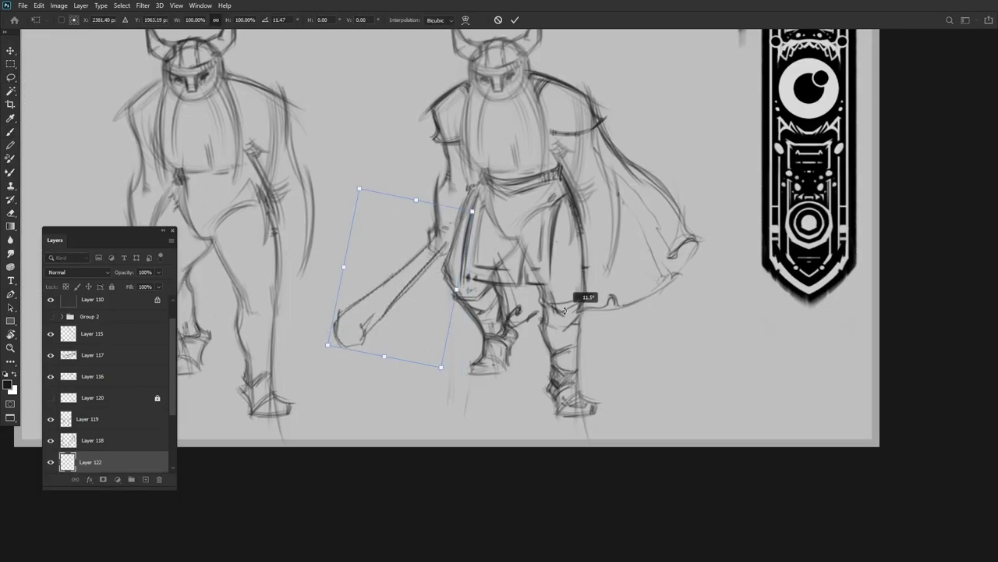
key("Return")
Erase the haft lines overlapping the hand and shape the weapon's end into a narrower shaft with a knobbed tip
scroll(506, 220, "down", 1)
scroll(369, 297, "up", 2)
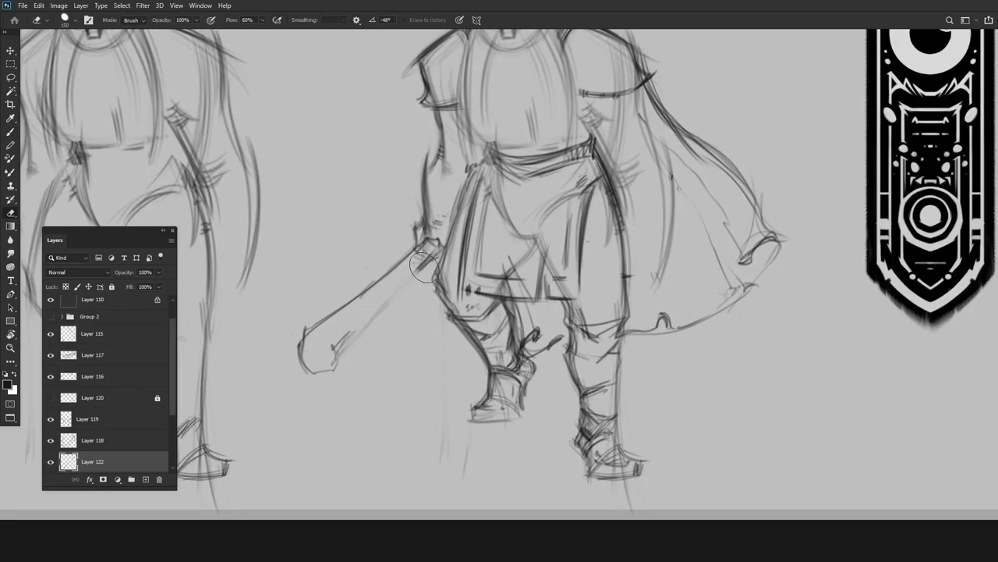
scroll(404, 328, "down", 3)
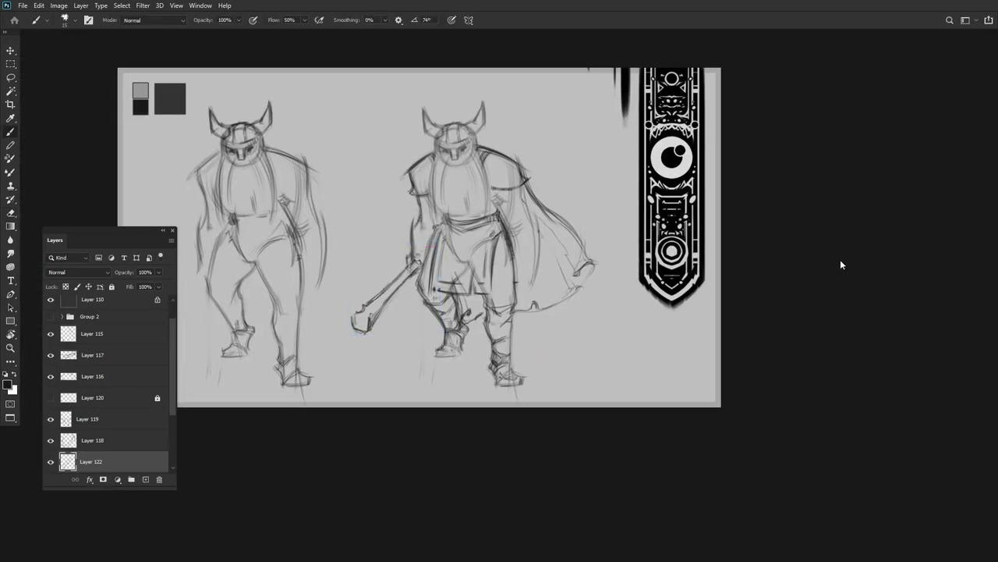
scroll(362, 311, "up", 1)
left_click_drag(367, 314, 344, 306)
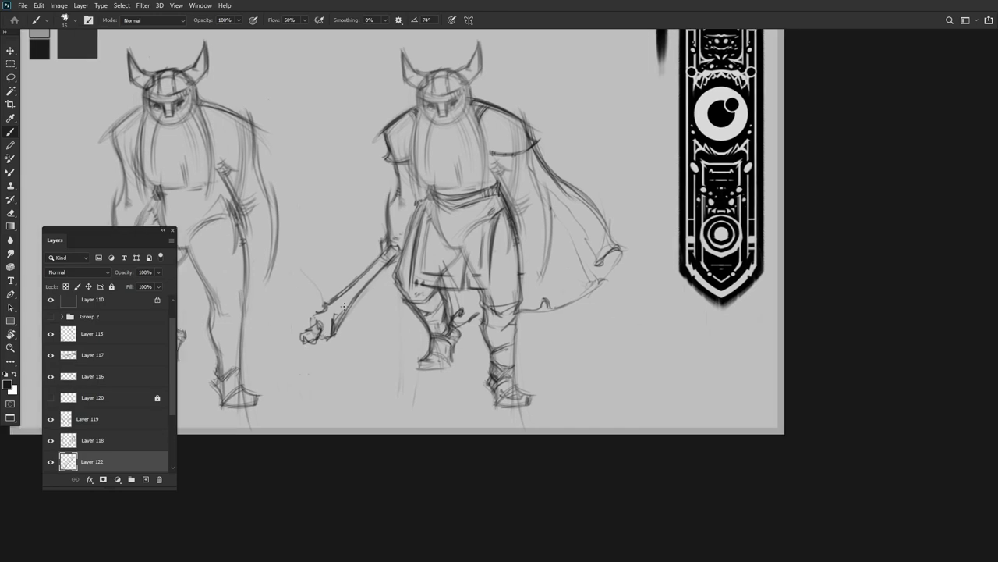
Outline two large curved axe blades on opposite sides of the haft near its tip
scroll(371, 353, "down", 2)
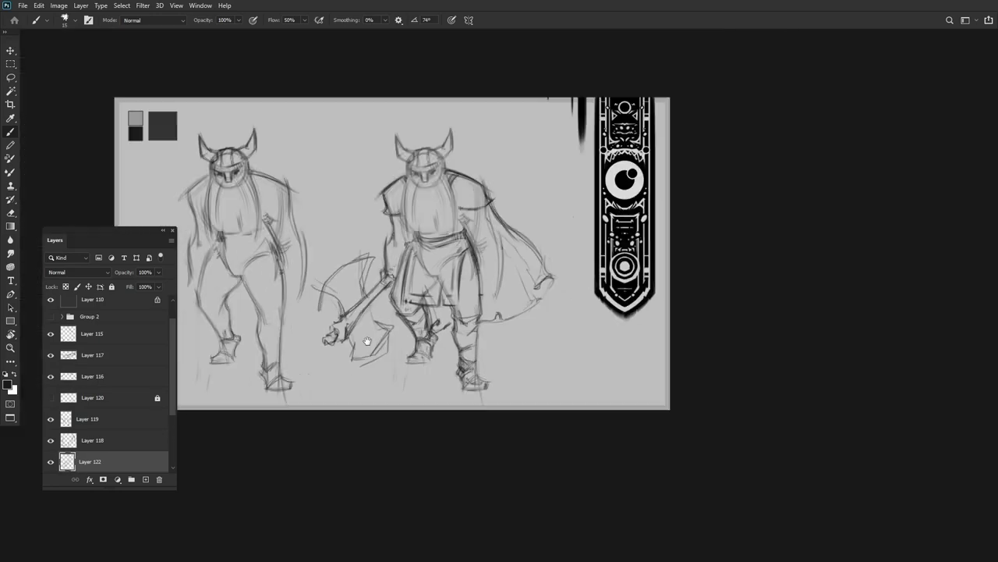
scroll(370, 354, "up", 4)
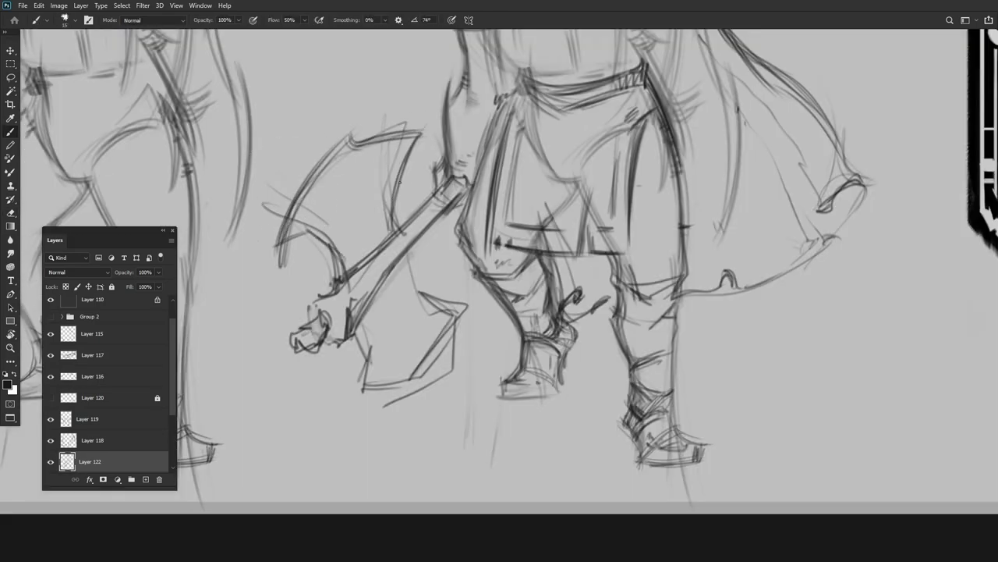
scroll(399, 195, "down", 3)
scroll(400, 195, "up", 3)
Reinforce the axe blades, add binding lines around the haft, and reposition the lower blade with a lasso selection
key("r")
left_click_drag(421, 172, 373, 330)
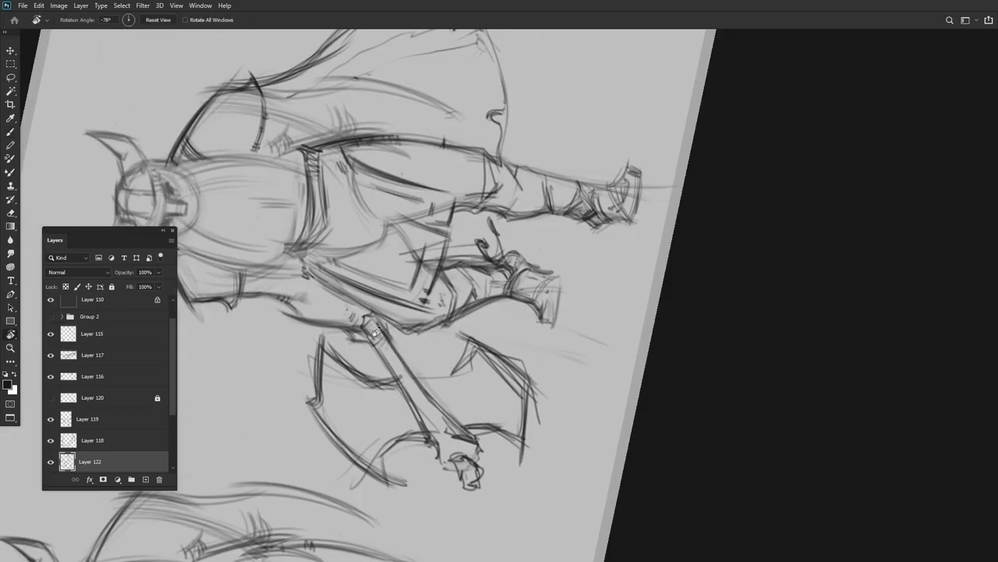
key("b")
left_click_drag(454, 330, 444, 374)
scroll(421, 409, "up", 3)
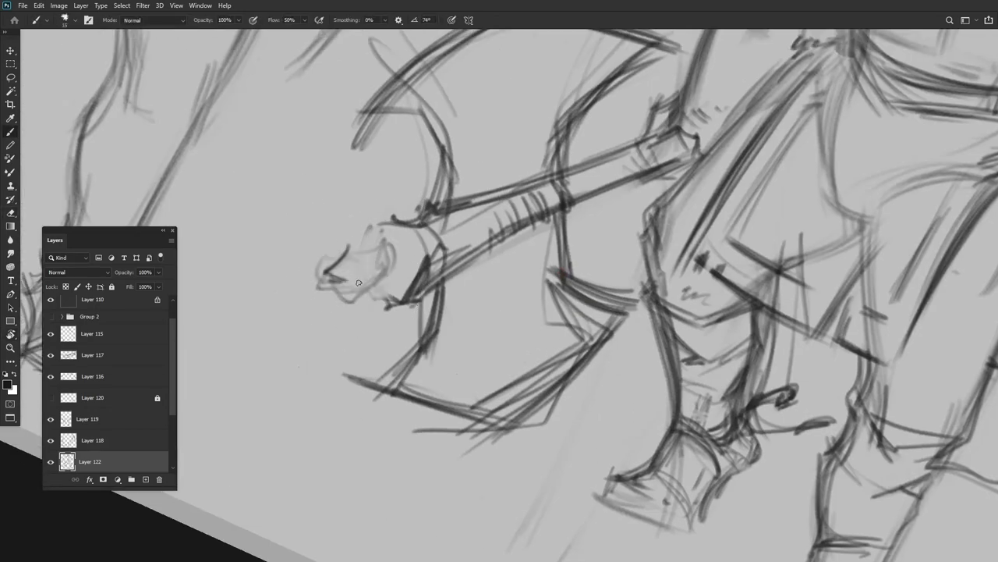
scroll(414, 261, "down", 3)
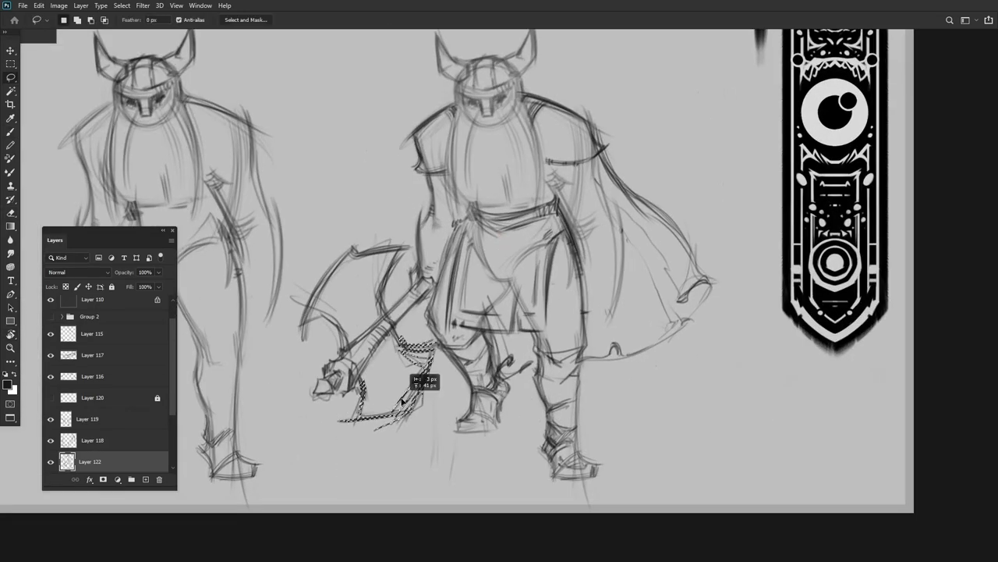
key("ctrl+0")
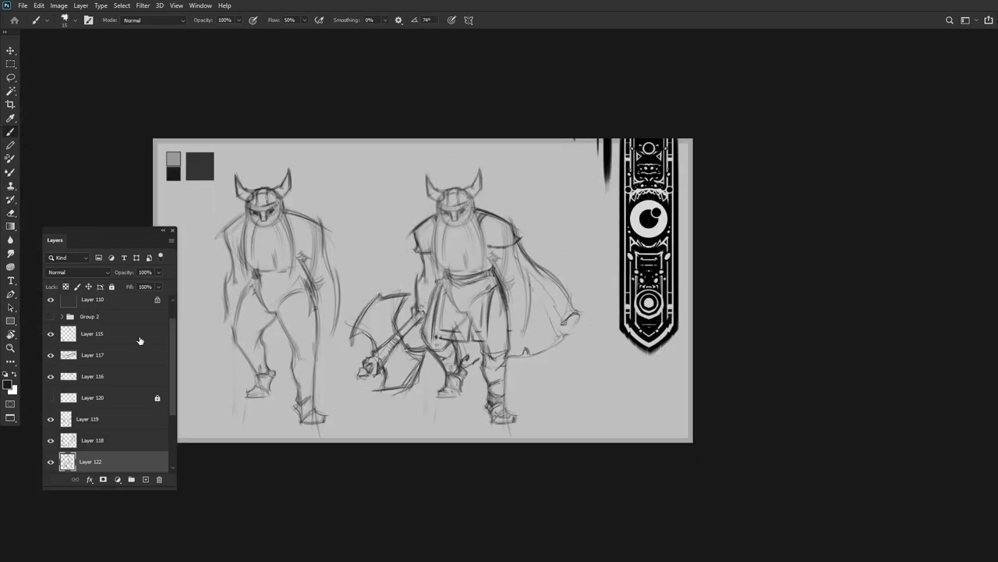
On a new layer, scatter small grass tufts and ground marks around the feet
key("ctrl+shift+alt+n")
scroll(522, 382, "up", 1)
left_click_drag(521, 370, 522, 390)
scroll(370, 382, "down", 1)
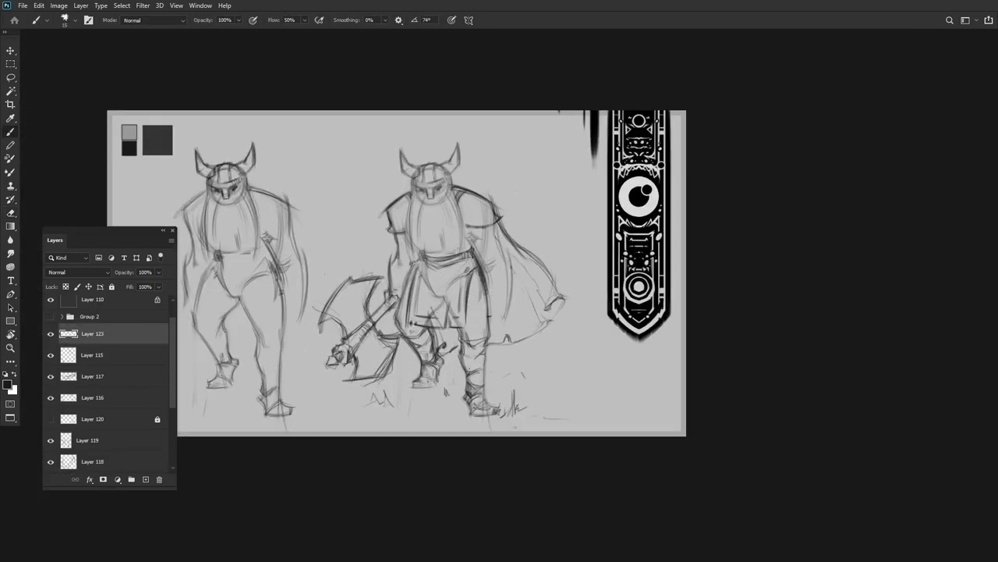
Select the axe's layer and adjust the axe's size and placement slightly with a free transform
scroll(390, 312, "up", 1)
left_click(367, 320, "ctrl")
key("ctrl+t")
mouse_move(282, 257)
left_mouse_down()
mouse_move(278, 244)
mouse_move(269, 269)
left_mouse_up()
key("Return")
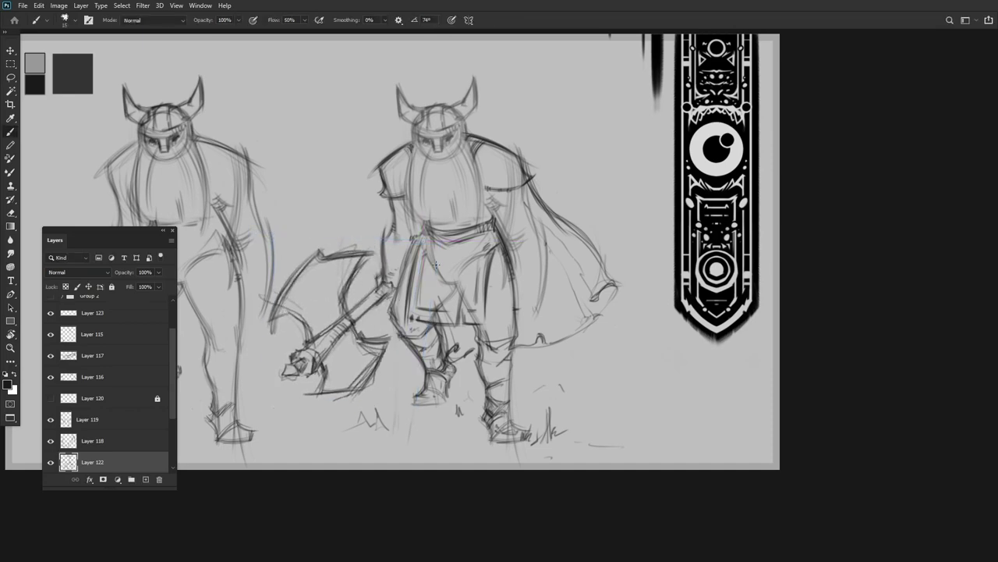
Lasso the upper axe blade and tilt it toward the hand with a free transform
scroll(390, 312, "down", 1)
key("l")
mouse_move(394, 343)
left_mouse_down()
mouse_move(316, 312)
mouse_move(413, 230)
mouse_move(401, 294)
mouse_move(362, 265)
left_mouse_up()
scroll(401, 294, "up", 1)
key("ctrl+t")
key("Return")
scroll(362, 265, "up", 1)
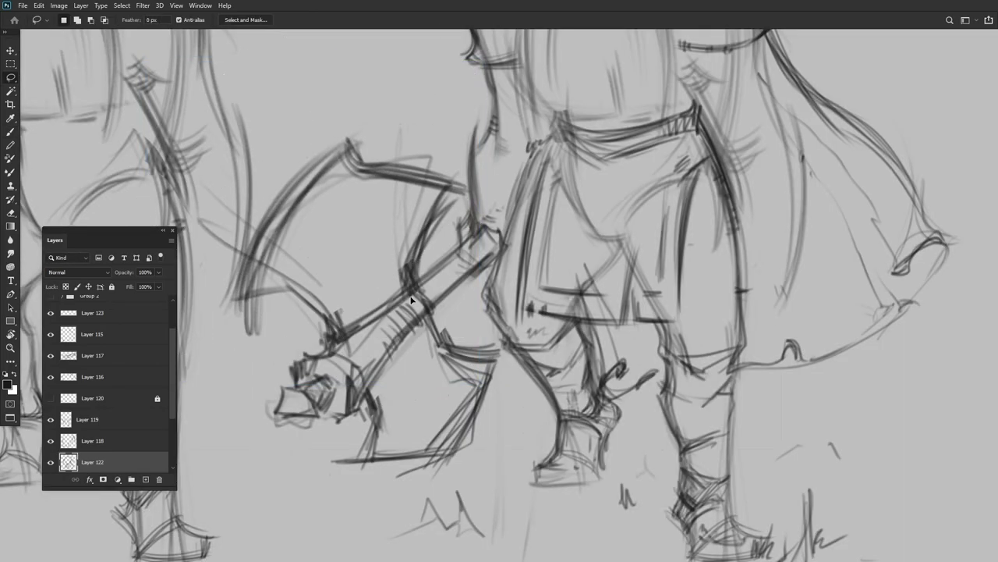
Transform the lower axe blade so it angles closer to the raised leg
scroll(351, 424, "down", 1)
key("ctrl+t")
left_click_drag(350, 426, 442, 408)
key("Return")
key("b")
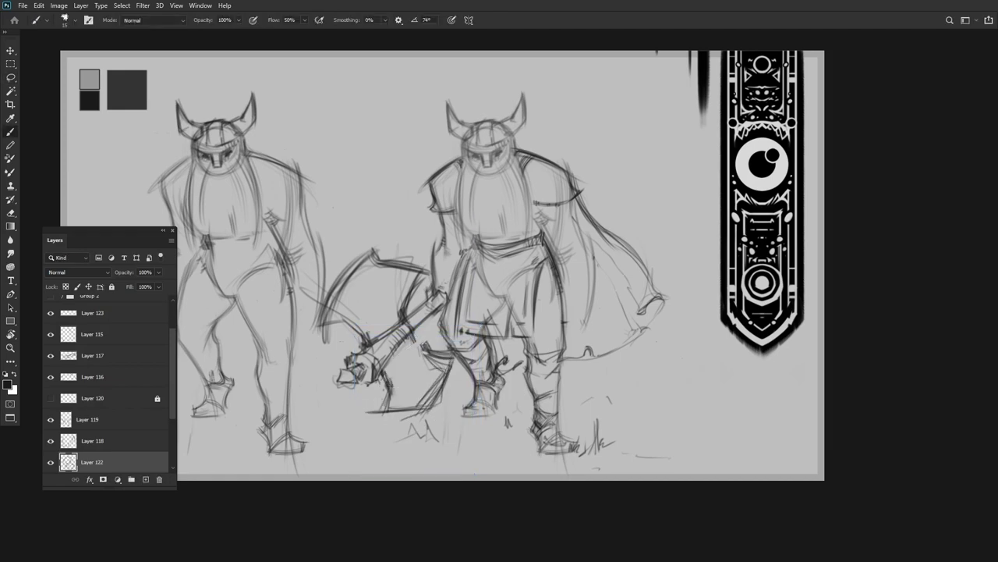
Redraw the inner blade edges where both axe blades join the haft
scroll(391, 416, "down", 1)
scroll(398, 375, "up", 2)
scroll(406, 351, "down", 2)
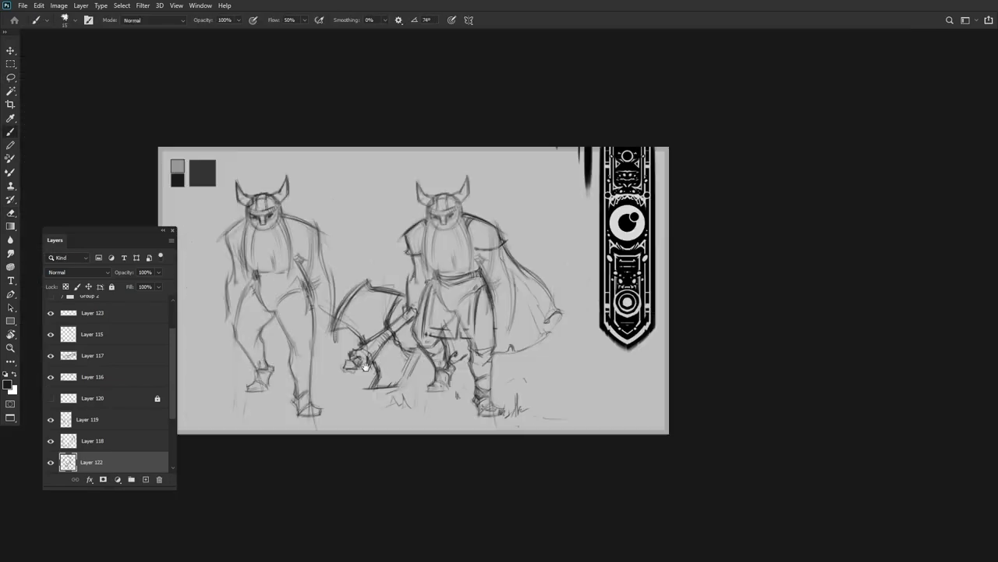
scroll(420, 313, "up", 3)
scroll(420, 312, "up", 1)
Thicken the upper blade's edges with banded details and add a cuff line at the wrist on the arm's layer
key("r")
mouse_move(421, 313)
left_mouse_down()
mouse_move(479, 278)
mouse_move(436, 312)
mouse_move(448, 323)
left_mouse_up()
key("r")
scroll(437, 312, "down", 2)
scroll(437, 312, "up", 2)
key("alt+bracketleft")
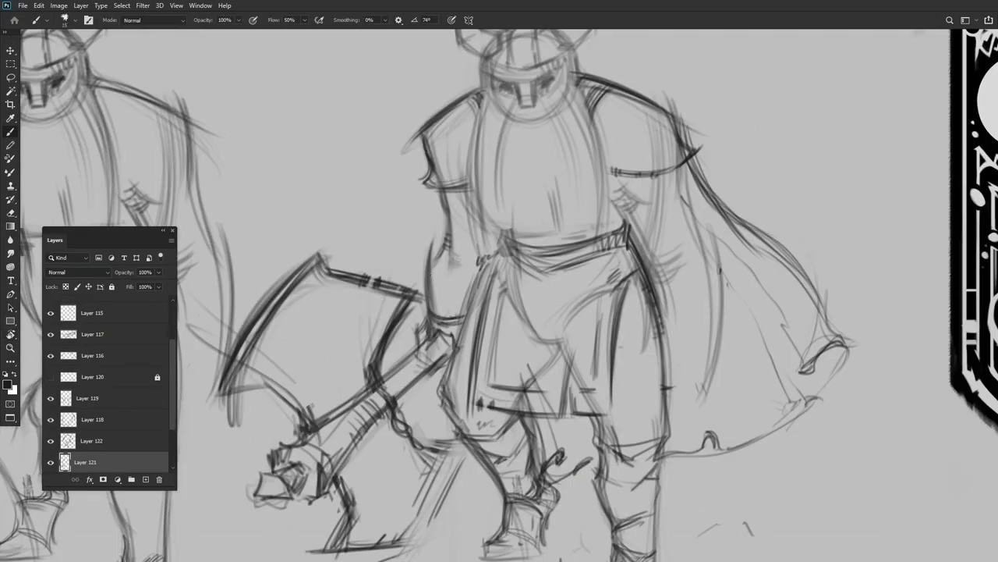
Draw the axe-holding arm's forearm contour, elbow folds and band lines between the shoulder sleeve and the wrist
left_click_drag(446, 233, 428, 257)
scroll(459, 263, "down", 3)
scroll(397, 332, "up", 4)
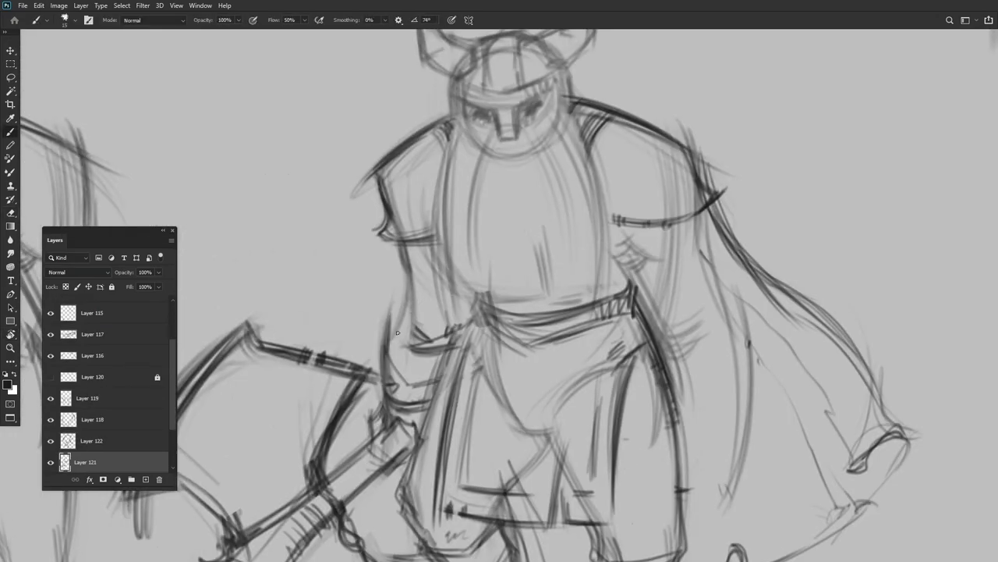
scroll(443, 342, "down", 2)
scroll(387, 288, "down", 3)
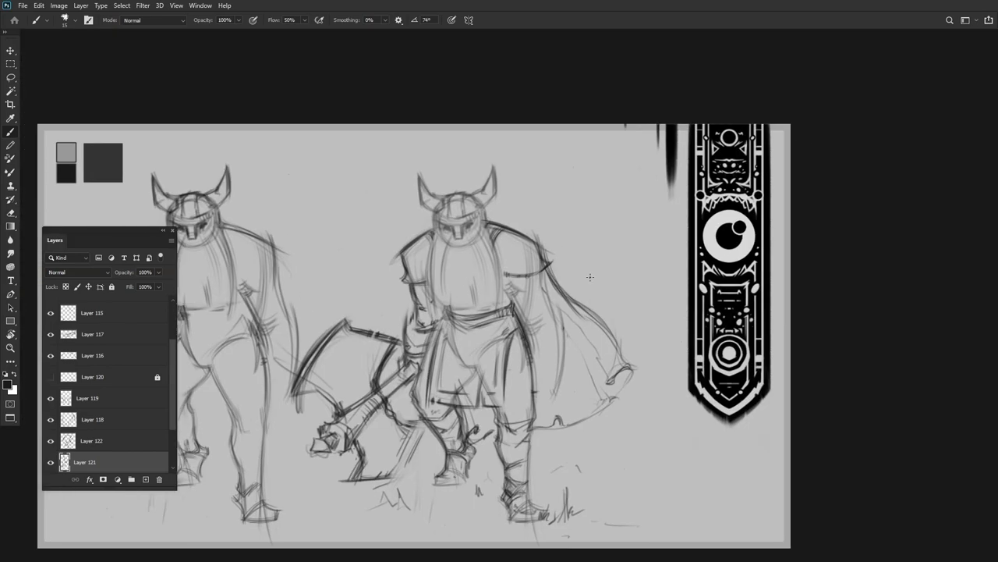
Add a new layer and sketch the free arm hanging over the cape, with its forearm contour, cuff line and rough hand
key("ctrl+shift+alt+n")
scroll(593, 327, "up", 3)
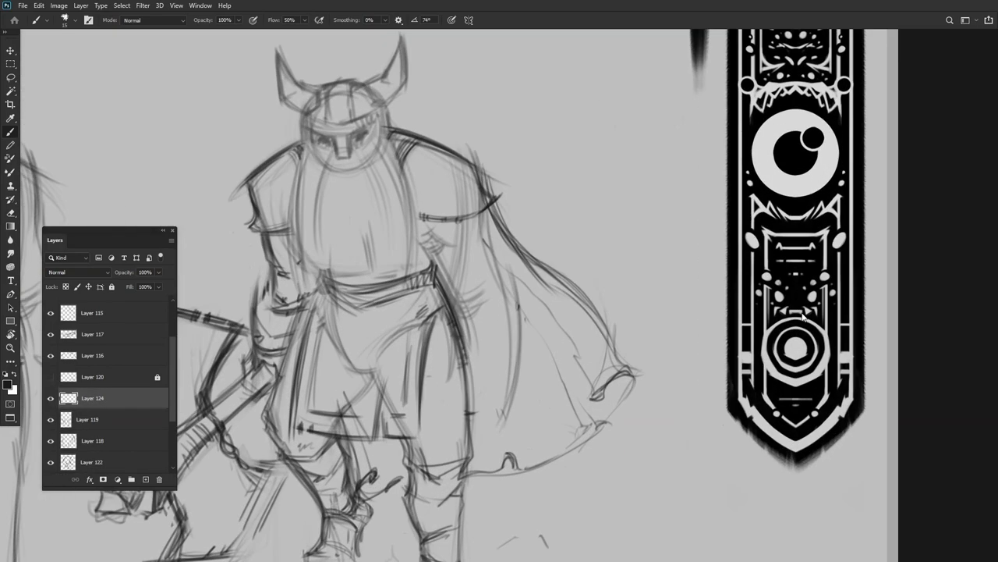
left_click_drag(506, 270, 513, 359)
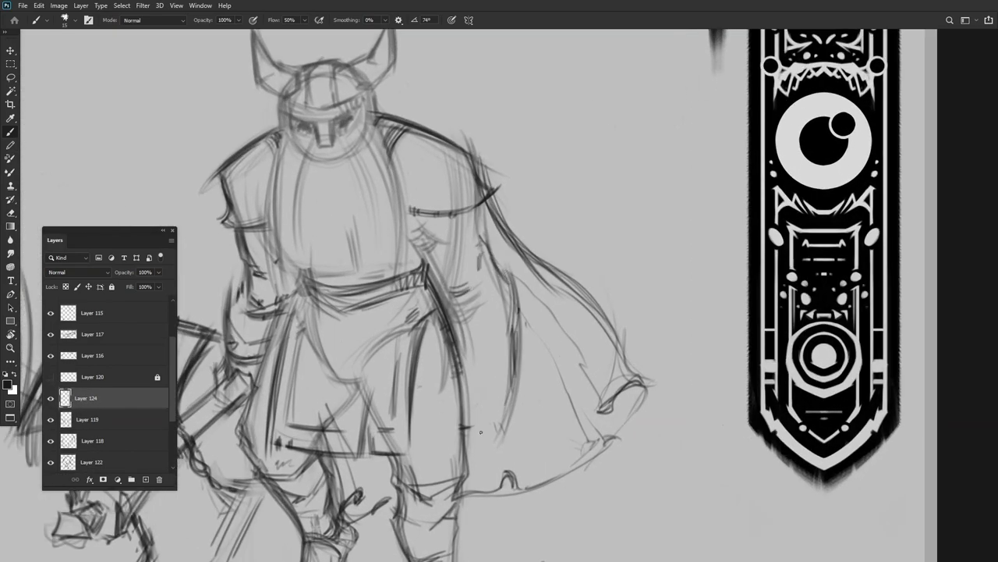
mouse_move(440, 306)
left_mouse_down()
mouse_move(466, 380)
mouse_move(509, 375)
left_mouse_up()
scroll(509, 374, "up", 2)
left_click_drag(394, 245, 414, 274)
scroll(534, 380, "up", 1)
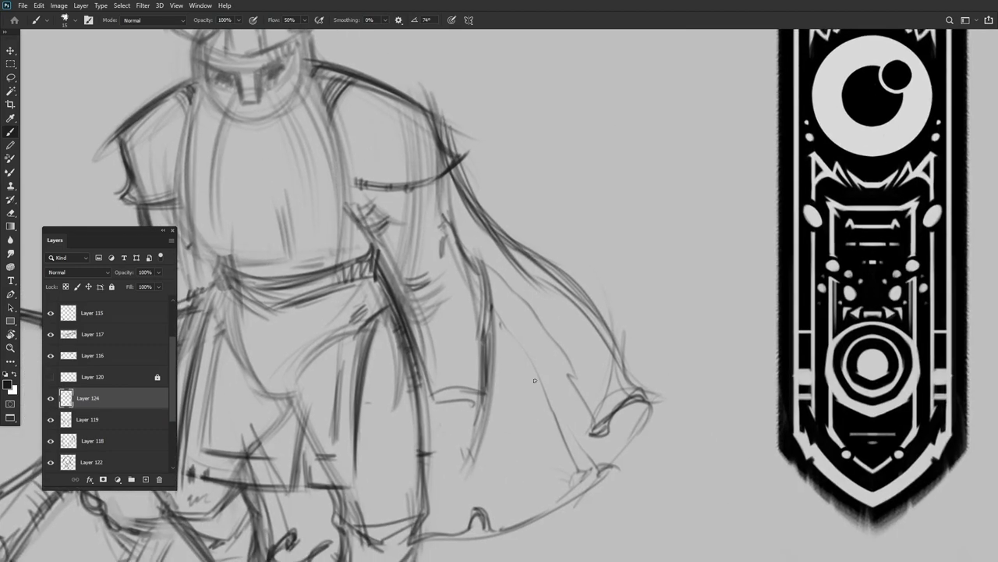
left_click_drag(491, 388, 471, 456)
scroll(527, 385, "down", 1)
scroll(507, 390, "down", 1)
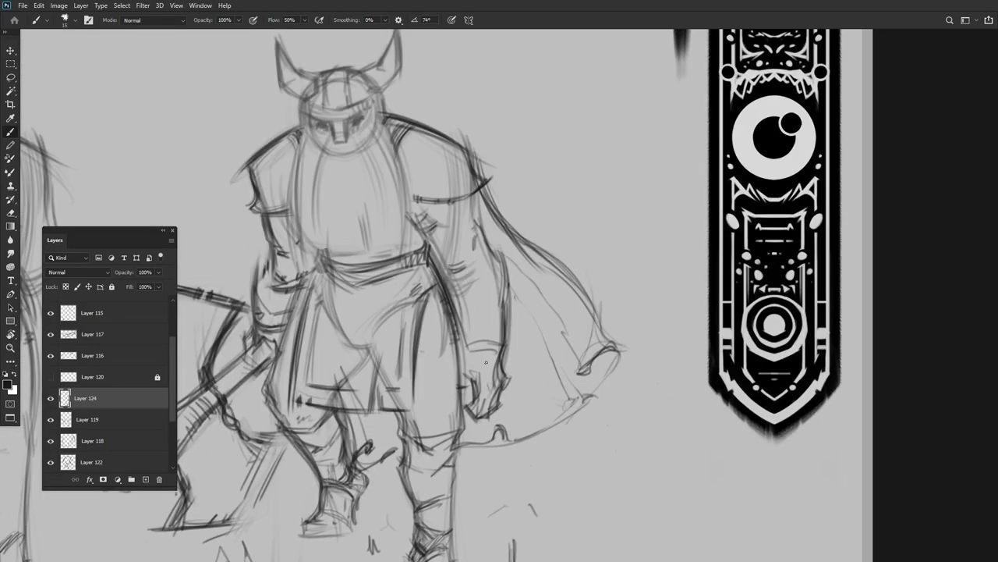
Define the free hand's fingers and add wrist bands and a strapped bracer along the forearm
scroll(508, 301, "up", 3)
left_click_drag(518, 363, 446, 352)
scroll(517, 363, "down", 2)
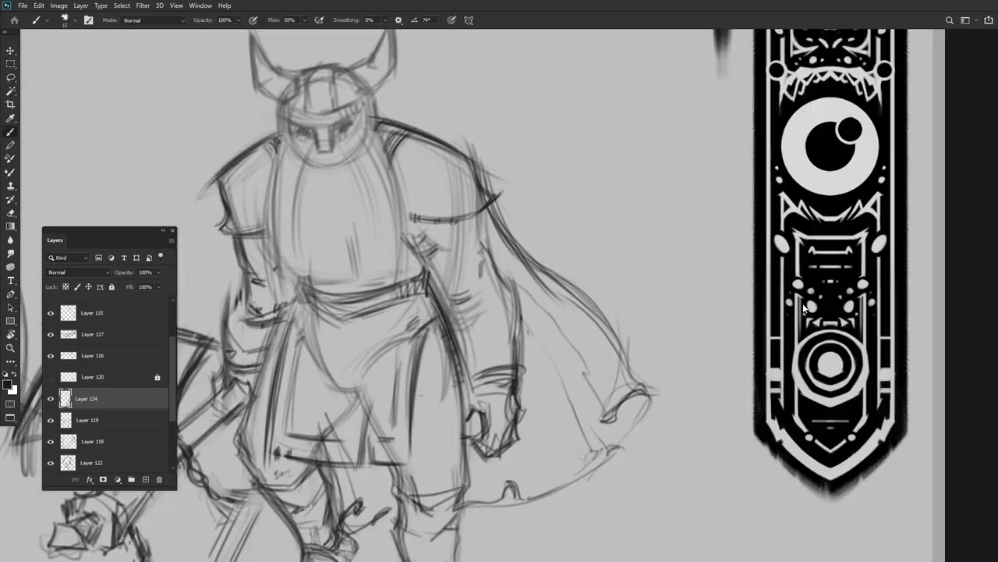
scroll(465, 330, "up", 1)
mouse_move(517, 297)
left_mouse_down()
mouse_move(456, 312)
mouse_move(507, 357)
left_mouse_up()
scroll(507, 357, "down", 2)
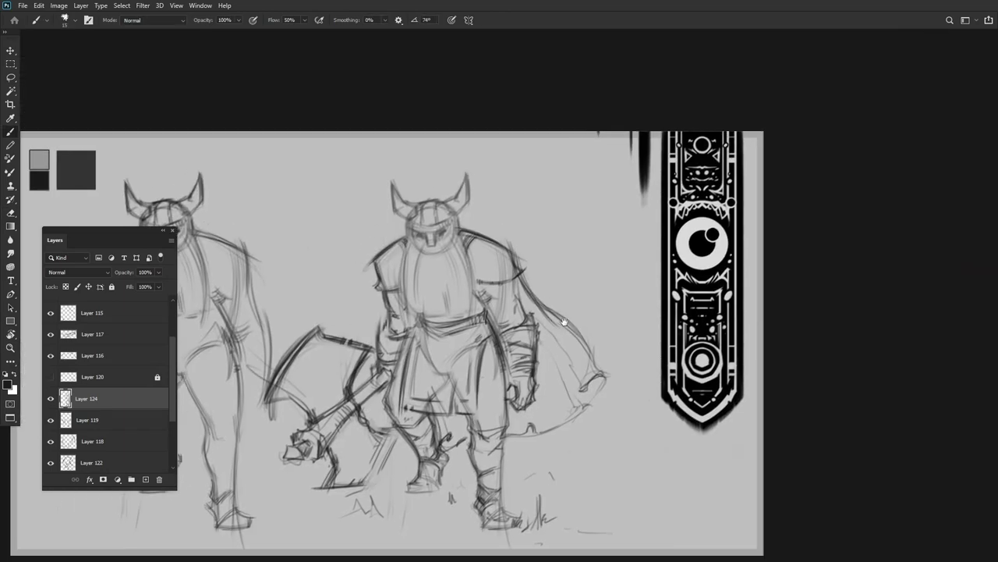
Show hidden Layer 120, add a new layer below Group 2 and darken the beard's edges and long vertical strands
left_click(48, 380)
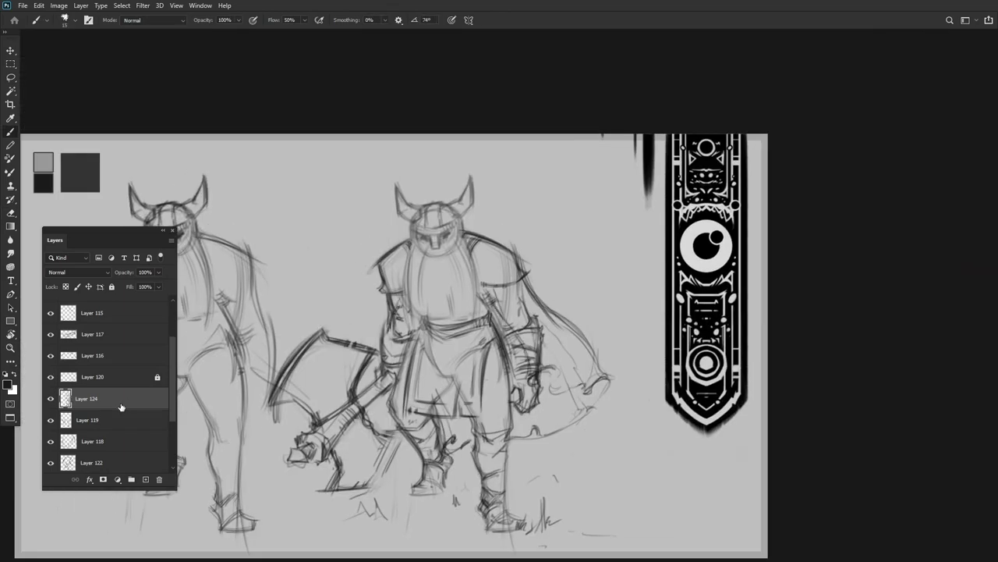
scroll(121, 406, "up", 2)
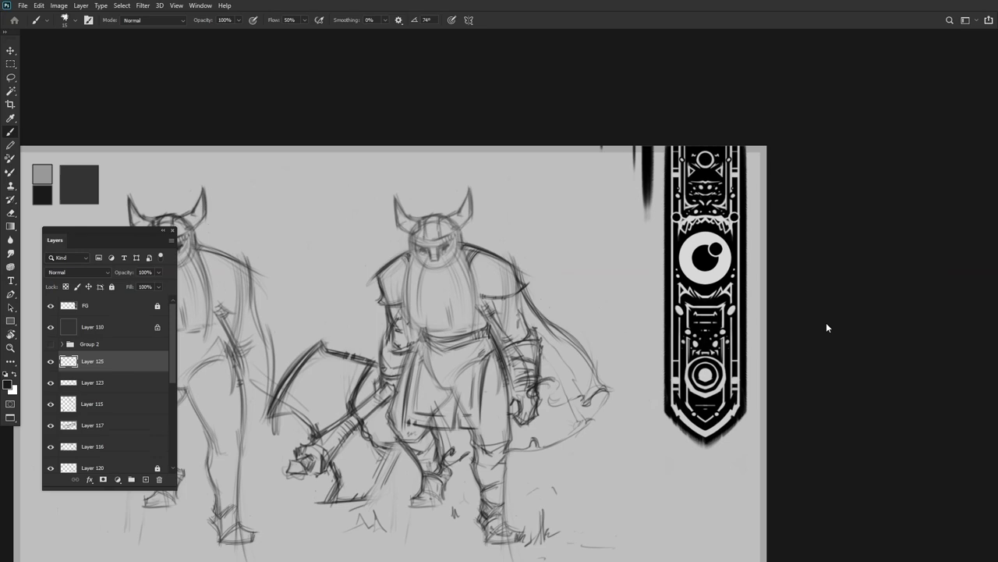
scroll(410, 236, "up", 2)
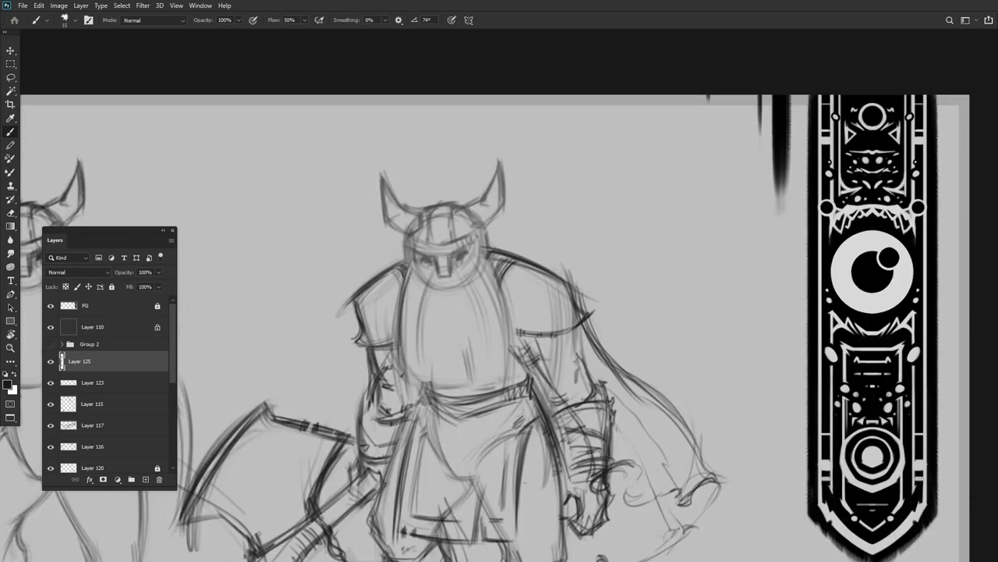
left_click_drag(406, 274, 402, 385)
mouse_move(436, 295)
left_mouse_down()
mouse_move(438, 393)
mouse_move(444, 376)
left_mouse_up()
left_click_drag(465, 318, 468, 393)
left_click_drag(491, 253, 499, 389)
left_click_drag(483, 265, 505, 387)
scroll(429, 314, "up", 1)
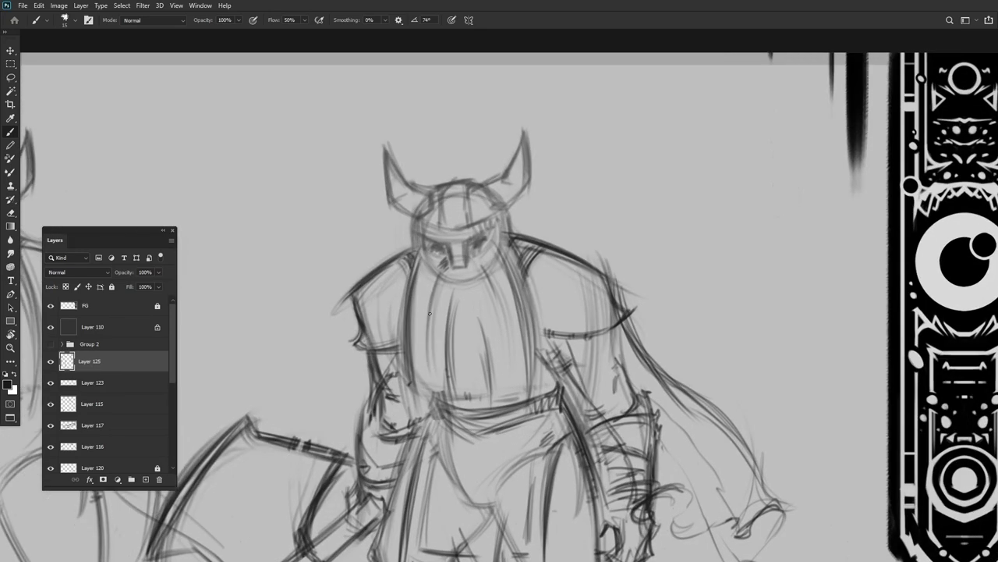
Redraw the helmet's nose guard, angry brow and eyes, and darken the ridges over its crown
scroll(502, 222, "up", 1)
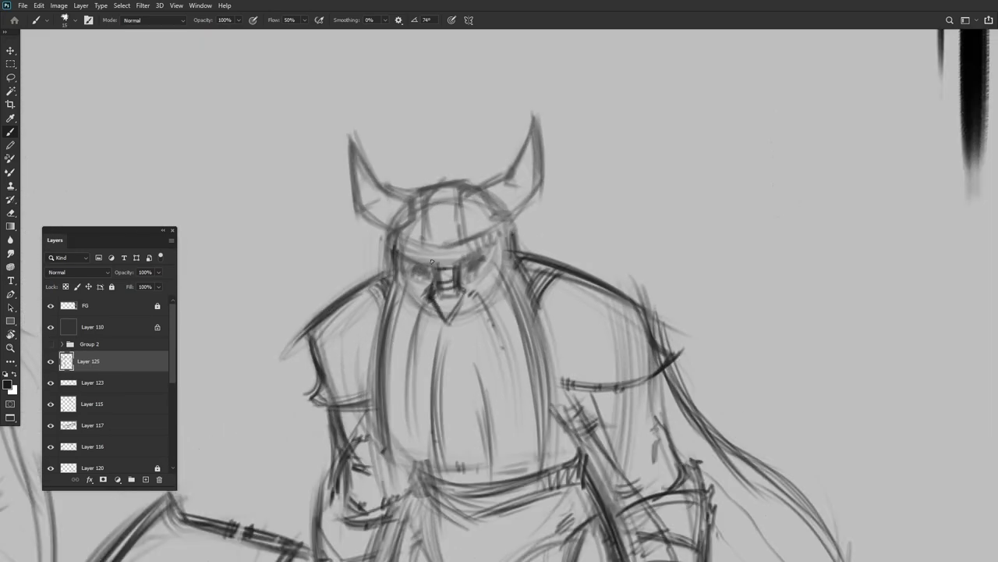
scroll(431, 262, "down", 1)
scroll(439, 325, "up", 2)
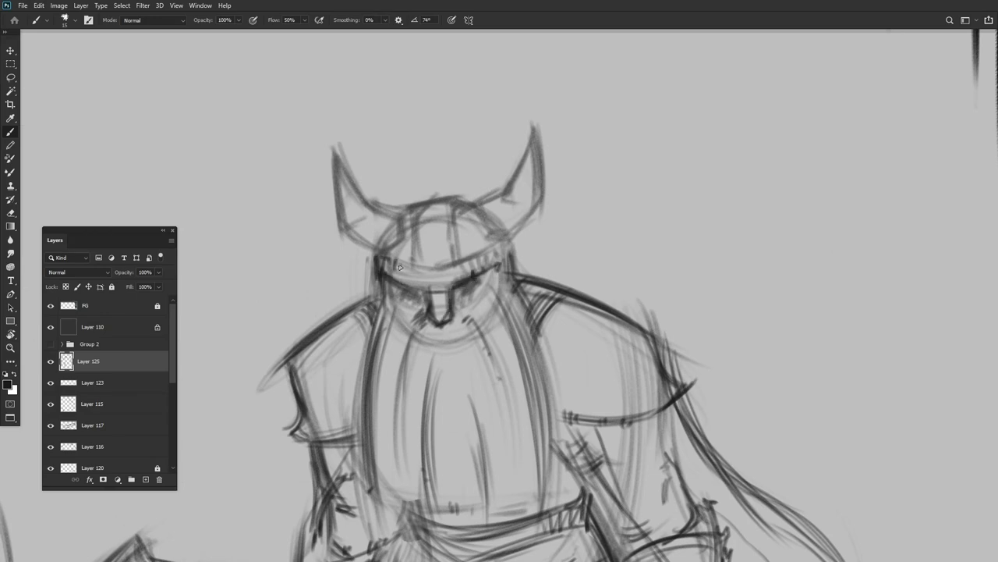
left_click_drag(458, 196, 398, 209)
scroll(478, 301, "down", 4)
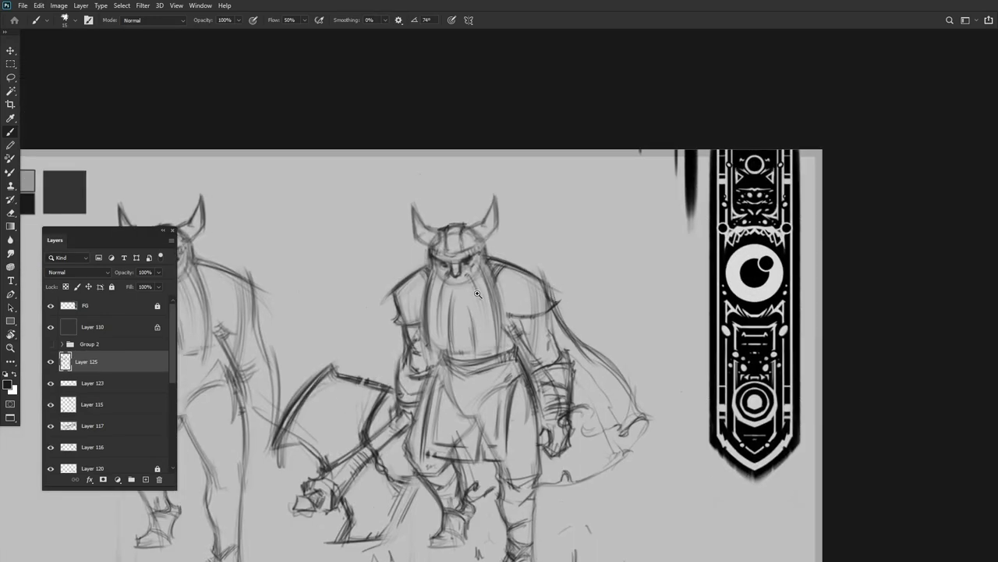
scroll(480, 227, "up", 5)
scroll(479, 227, "down", 4)
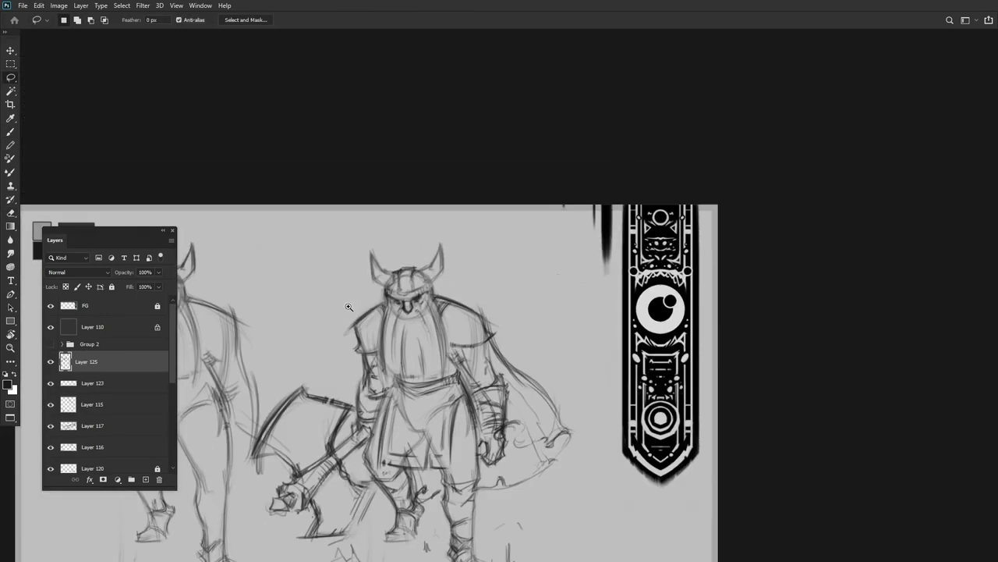
scroll(372, 329, "up", 5)
scroll(443, 268, "down", 3)
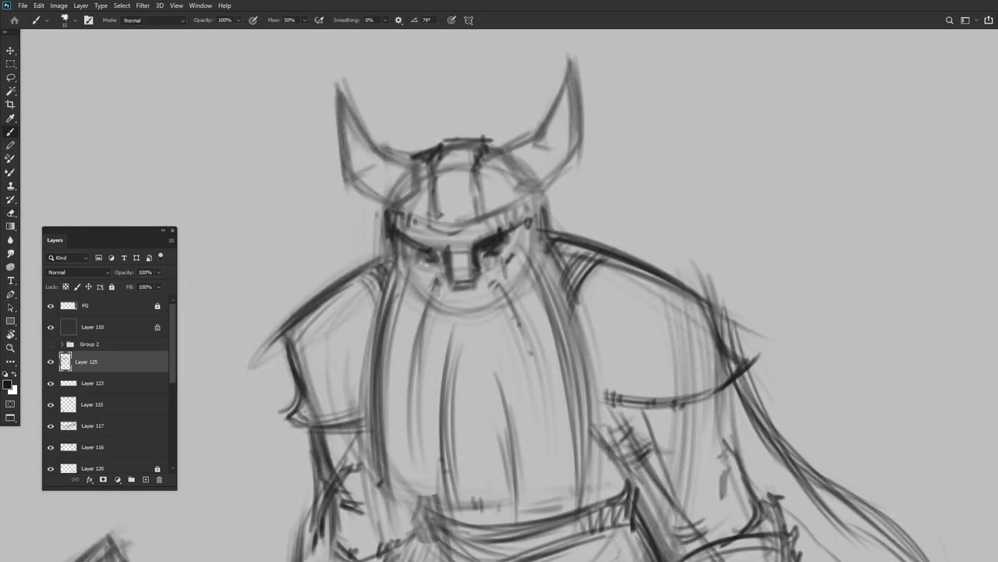
Redraw both helmet horns with shorter, inward-curving tips and add small detail marks to the shoulder armour
scroll(443, 268, "down", 3)
key("r")
left_click_drag(443, 267, 468, 233)
scroll(468, 232, "up", 3)
scroll(484, 249, "down", 4)
key("Escape")
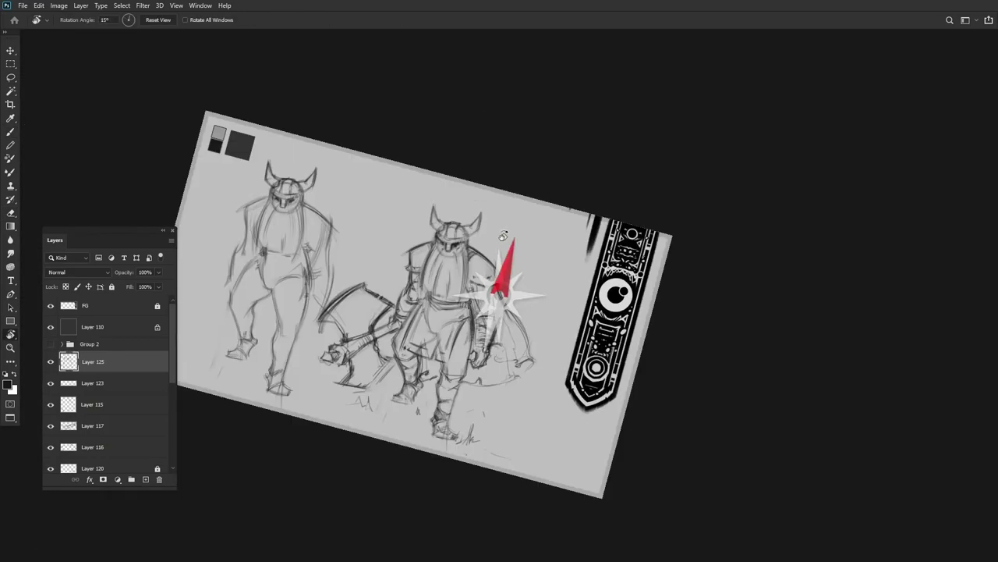
scroll(501, 264, "up", 2)
key("b")
scroll(460, 290, "up", 4)
left_click_drag(537, 204, 513, 145)
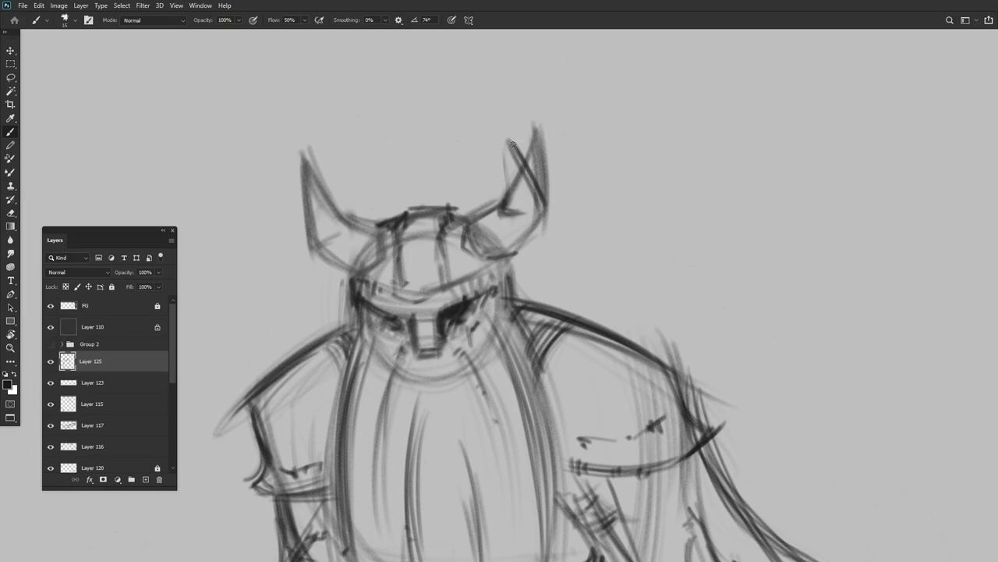
left_click_drag(319, 159, 343, 258)
left_click_drag(312, 152, 344, 226)
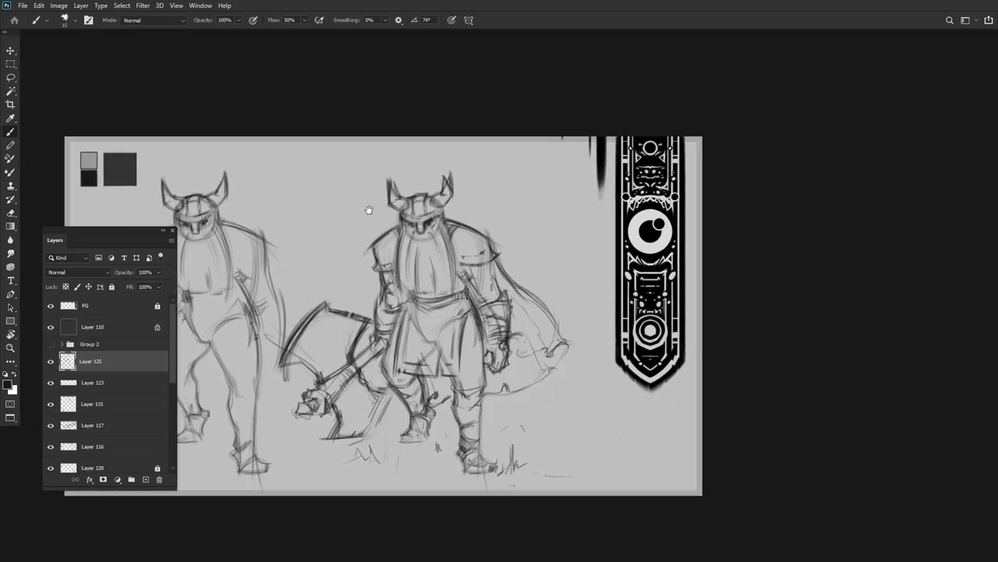
Erase the old horn outlines from Layer 113 copy 8 so only the redrawn horns remain
scroll(436, 218, "up", 4)
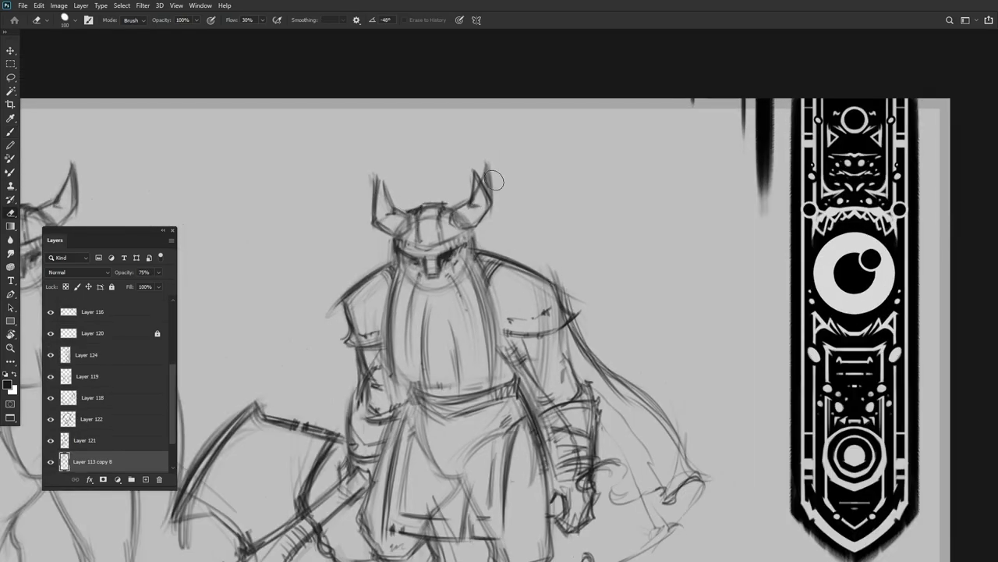
scroll(494, 184, "down", 5)
scroll(466, 263, "up", 2)
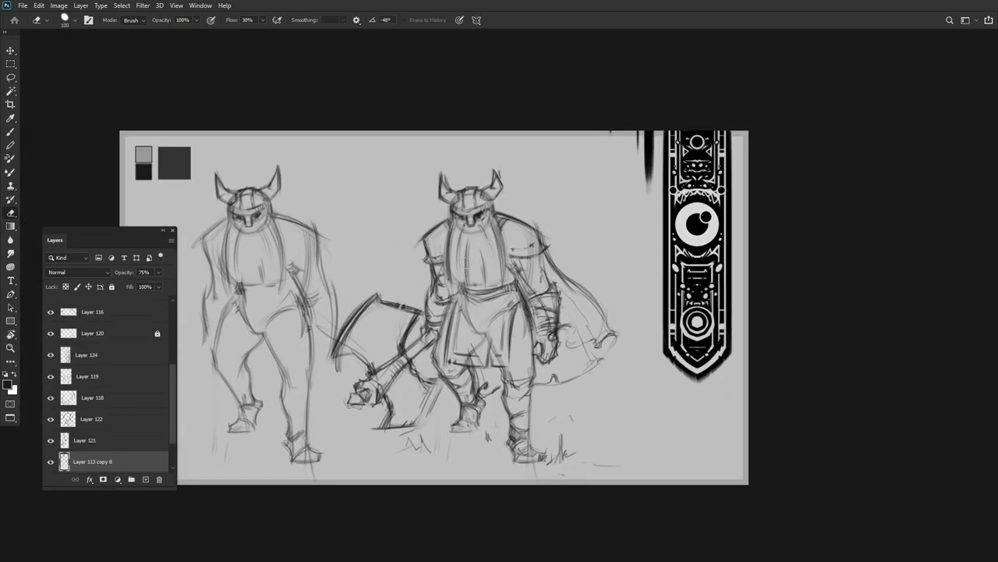
scroll(109, 382, "down", 3)
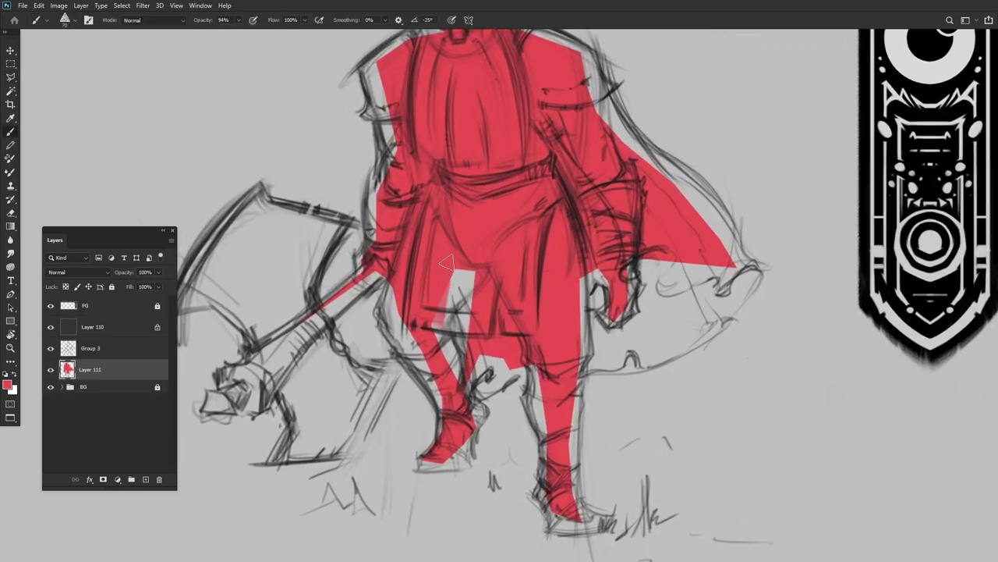
Extend the flat red silhouette on Layer 111 across the tunic gap, the lower cape and the cape's outer edge
mouse_move(446, 264)
left_mouse_down()
mouse_move(496, 323)
mouse_move(475, 374)
left_mouse_up()
scroll(476, 374, "up", 5)
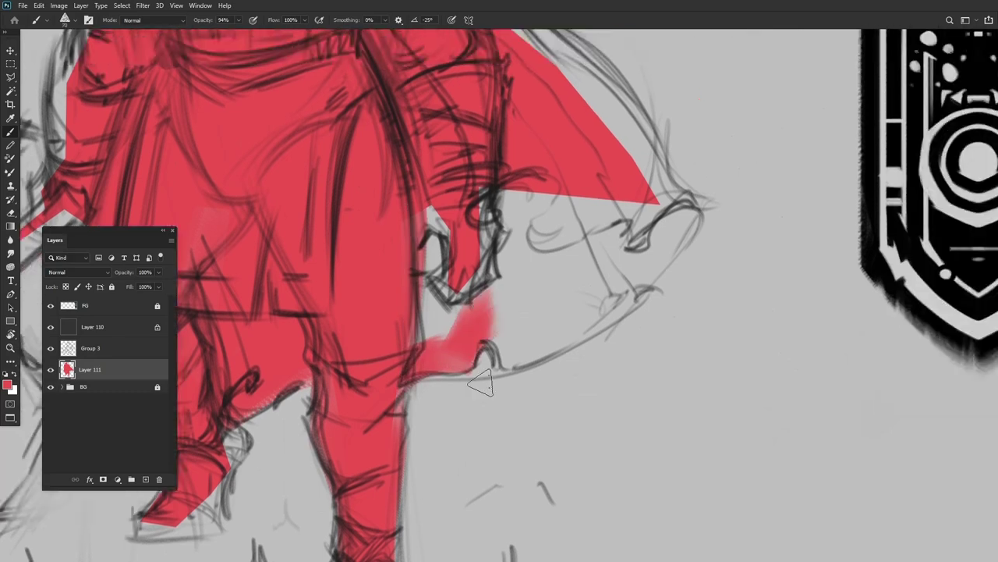
scroll(481, 383, "down", 3)
left_click_drag(486, 290, 507, 234)
scroll(553, 144, "up", 3)
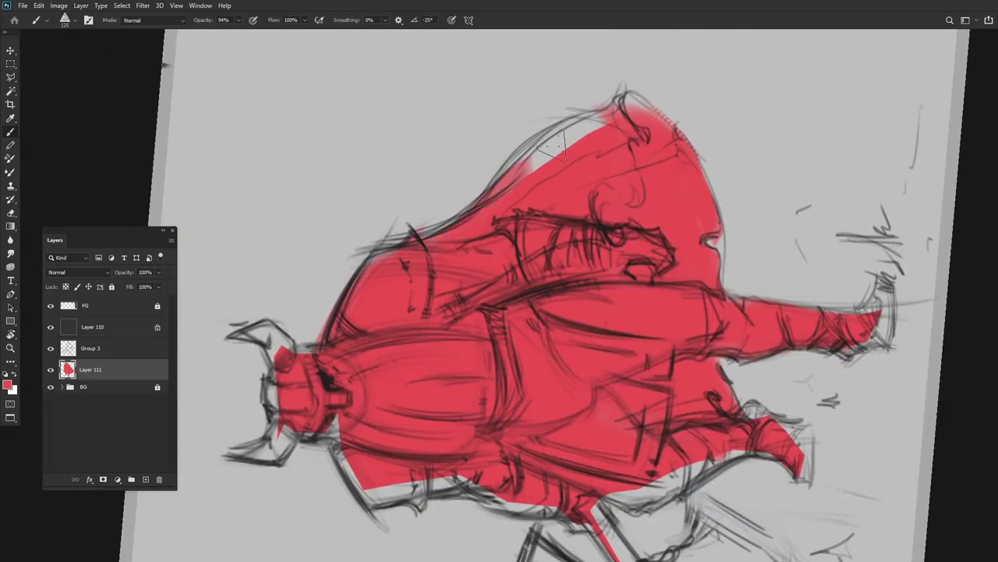
scroll(552, 144, "down", 3)
Fill the silhouette's remaining gaps along the shoulders, axe-holding arm, tunic side and boots with red
left_click_drag(375, 265, 397, 343)
scroll(468, 327, "up", 2)
scroll(466, 322, "up", 2)
mouse_move(468, 250)
left_mouse_down()
mouse_move(515, 327)
mouse_move(519, 370)
left_mouse_up()
scroll(518, 370, "down", 3)
scroll(468, 195, "up", 2)
mouse_move(468, 117)
left_mouse_down()
mouse_move(484, 183)
mouse_move(484, 327)
left_mouse_up()
scroll(461, 110, "up", 3)
scroll(465, 191, "down", 3)
Fill both axe blades, the haft and the axe's end cap with the same flat red
left_click_drag(336, 226, 266, 328)
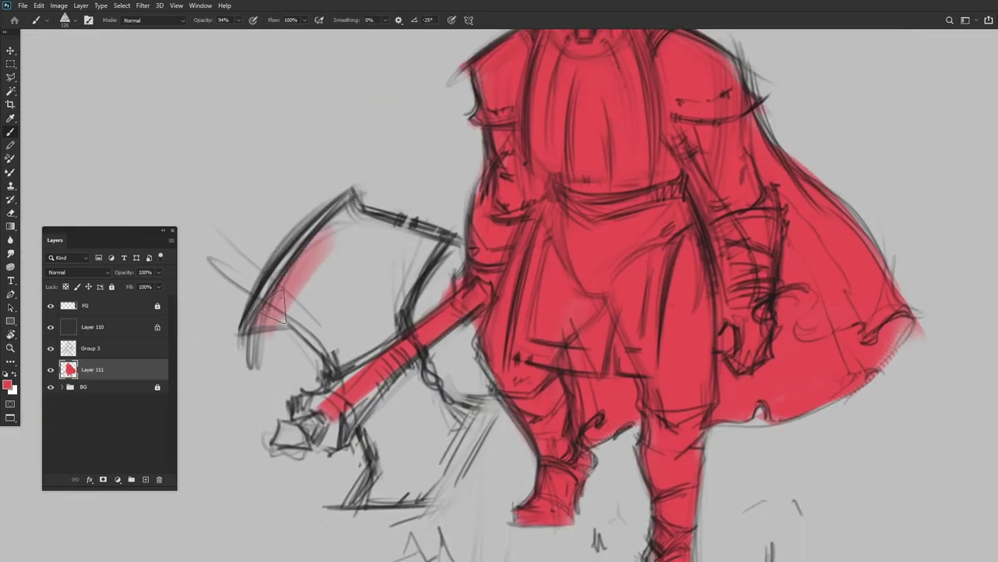
left_click_drag(468, 289, 327, 406)
left_click_drag(328, 226, 437, 421)
scroll(437, 390, "down", 2)
mouse_move(281, 335)
left_mouse_down()
mouse_move(422, 406)
mouse_move(459, 321)
mouse_move(336, 405)
left_mouse_up()
scroll(468, 312, "down", 4)
scroll(491, 288, "up", 3)
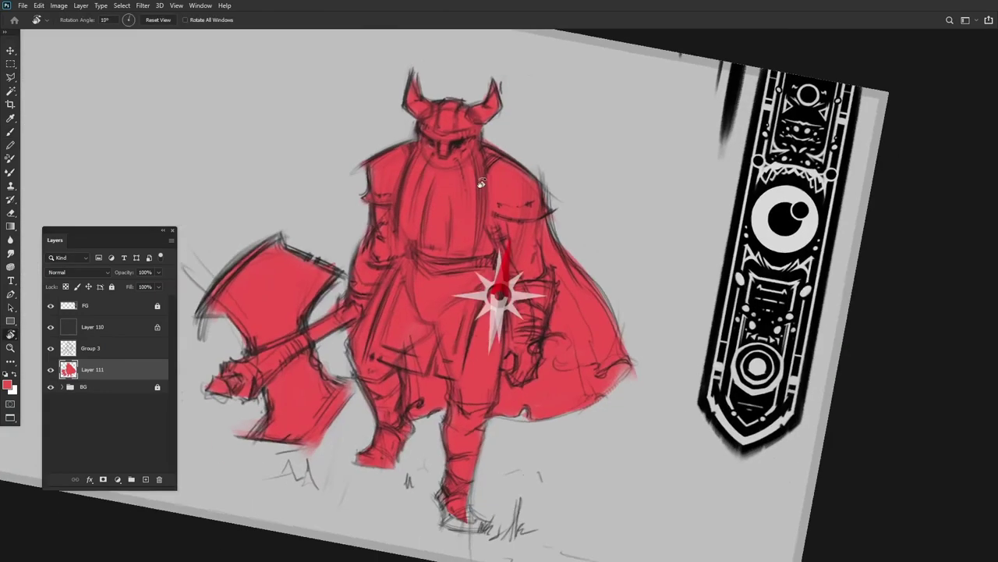
Recolour the dwarf's silhouette on Layer 111 to a dark brown with hue 15, saturation 24 and brightness 33
key("ctrl+shift+alt+n")
key("F6")
left_click(351, 396)
type("33")
key("Return")
type("15")
key("Return")
key("ctrl+e")
key("shift+alt+BackSpace")
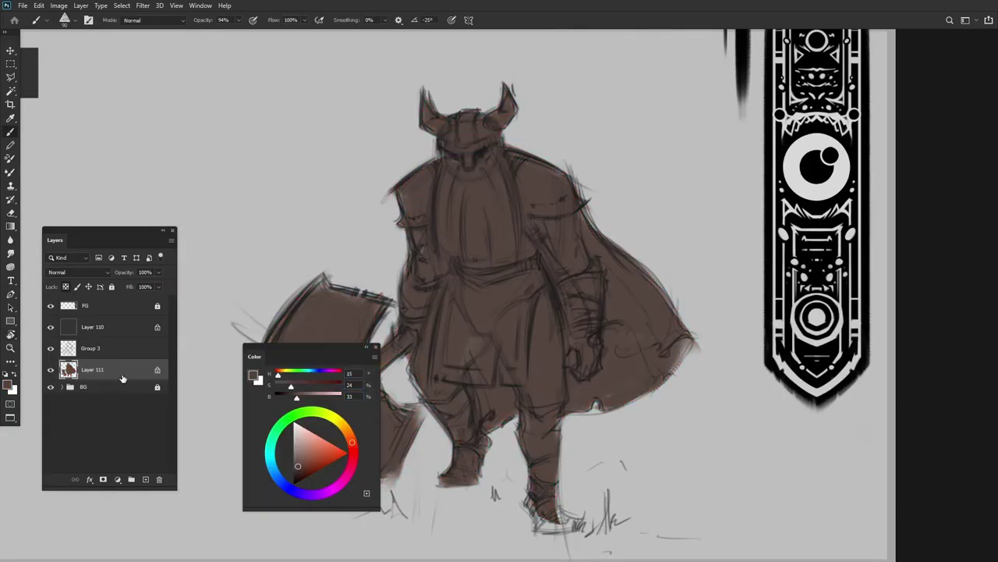
Add a layer clipped to the silhouette and paint the cape deep red, with softer red over the shoulders and legs
scroll(580, 330, "down", 1)
scroll(515, 273, "down", 1)
key("ctrl+shift+alt+n")
key("ctrl+alt+g")
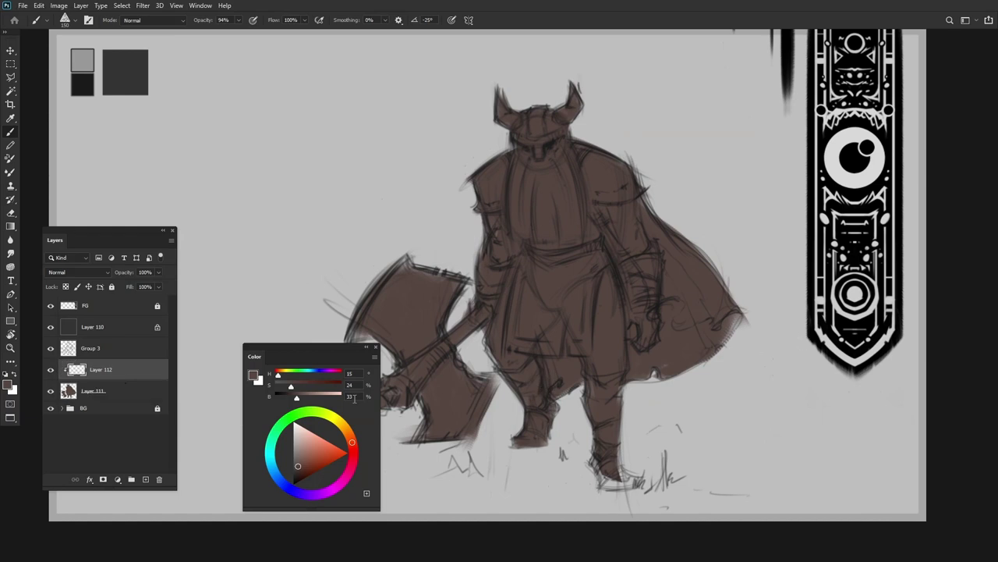
key("Return")
mouse_move(581, 215)
left_mouse_down()
mouse_move(624, 236)
mouse_move(581, 376)
mouse_move(555, 294)
mouse_move(652, 316)
left_mouse_up()
left_click_drag(437, 343, 530, 453)
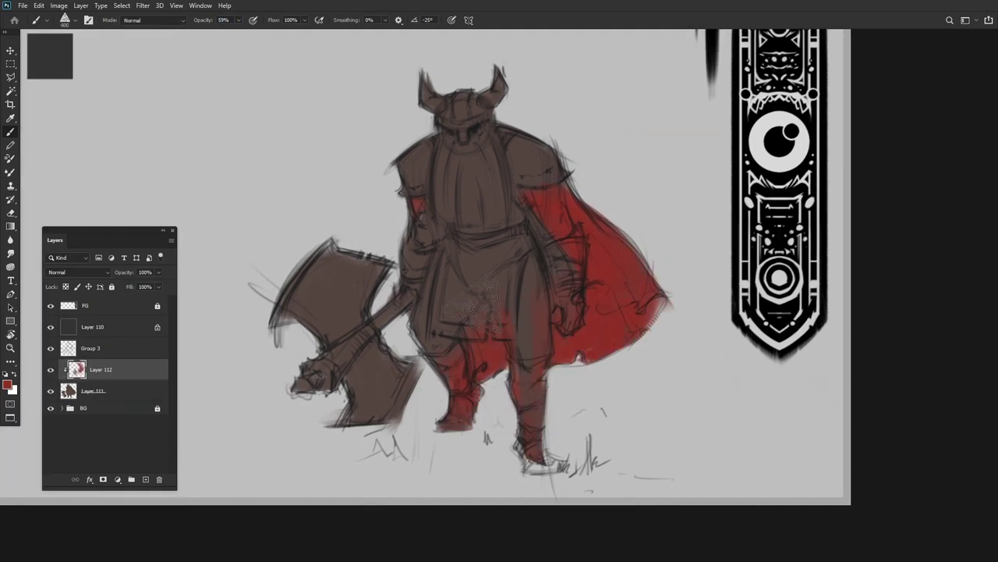
left_click_drag(413, 164, 436, 195)
Add another clipped layer and paint the helmet and horns off-white with hue 43, saturation 11 and brightness 80
key("ctrl+shift+alt+n")
right_click(312, 425, "alt+shift")
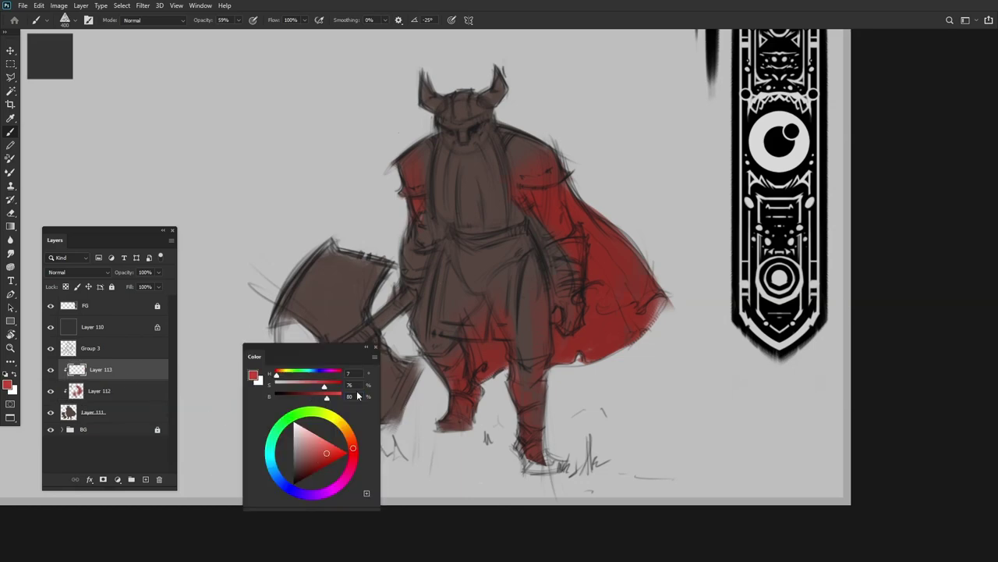
left_click_drag(437, 93, 484, 121)
scroll(515, 47, "up", 2)
key("F6")
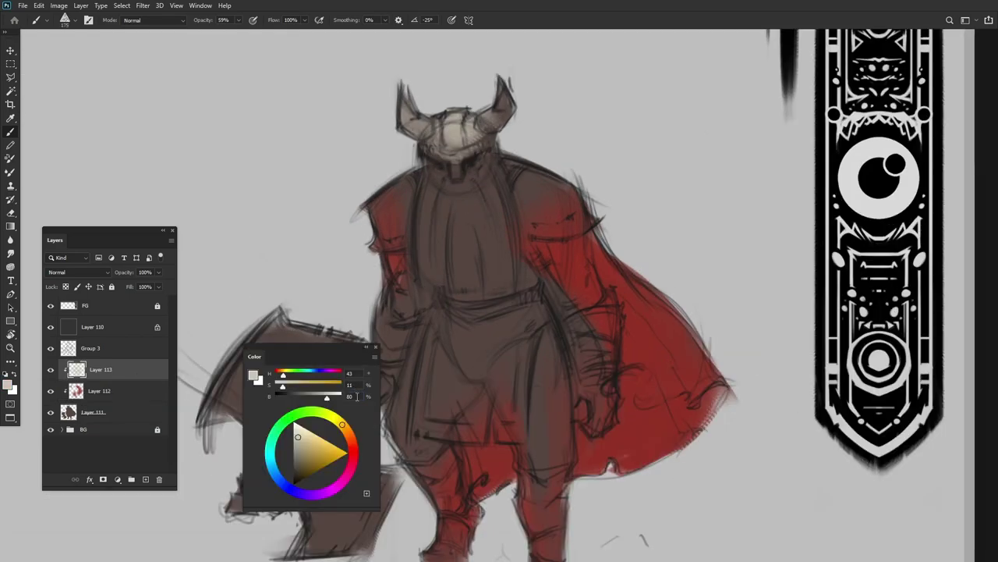
key("F6")
Paint the helmet's nose guard and both shoulder armour plates off-white
scroll(490, 129, "up", 1)
mouse_move(453, 172)
left_mouse_down()
mouse_move(359, 250)
mouse_move(382, 234)
left_mouse_up()
key("F6")
key("F6")
scroll(226, 405, "down", 2)
left_click_drag(366, 187, 390, 273)
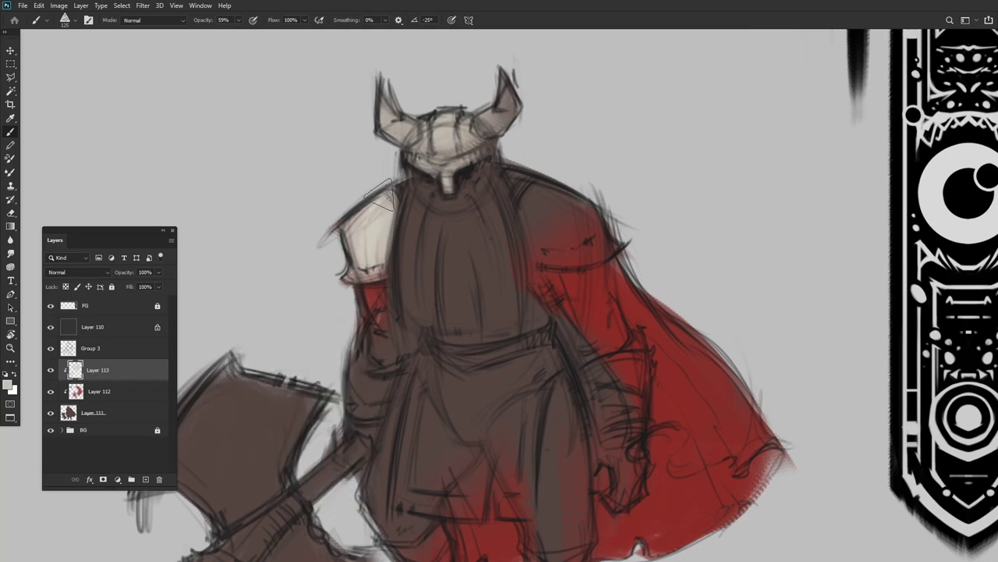
left_click_drag(515, 171, 616, 257)
mouse_move(546, 312)
left_mouse_down()
mouse_move(702, 234)
mouse_move(883, 304)
left_mouse_up()
Add a clipped layer directly above the silhouette and paint the face, both arms and the free hand in a pale skin tone
key("ctrl+shift+alt+n")
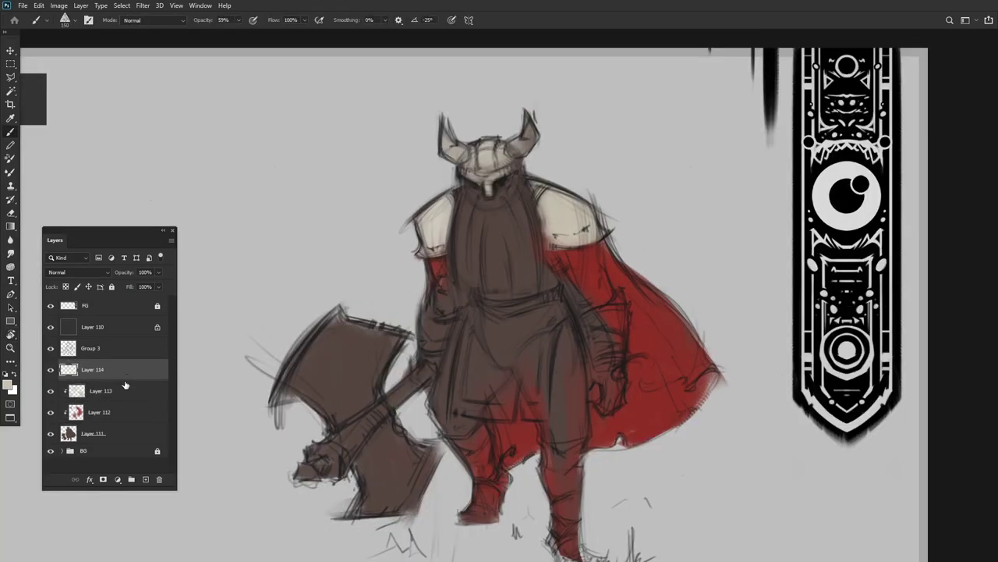
key("F6")
key("F6")
scroll(227, 401, "up", 2)
left_click_drag(101, 369, 117, 412)
scroll(500, 312, "up", 2)
left_click_drag(390, 304, 382, 405)
scroll(499, 312, "down", 2)
left_click_drag(499, 234, 546, 351)
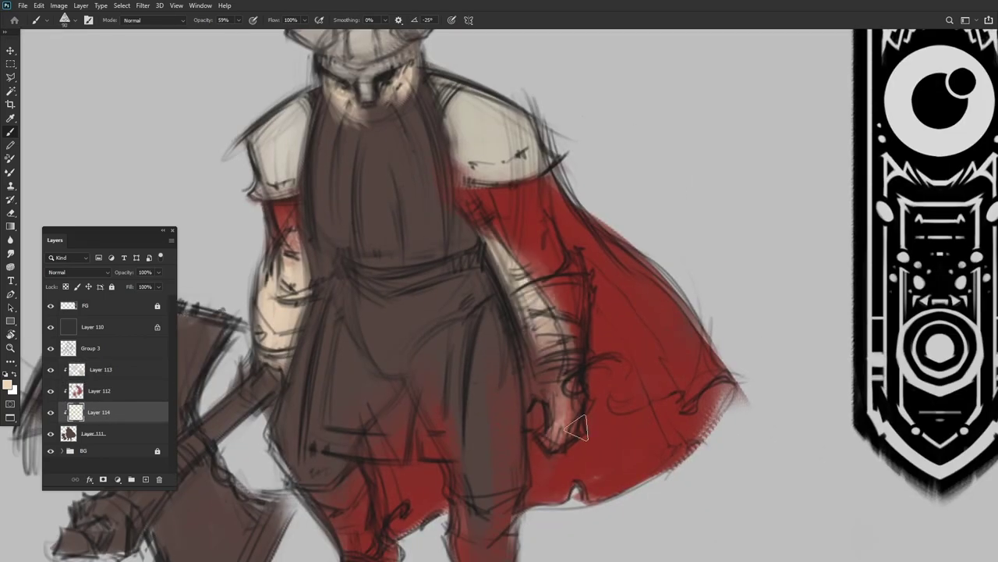
Brush more pale skin tone over the forearm and clenched fist beside the cape
left_click_drag(531, 250, 577, 436)
left_click_drag(538, 367, 570, 414)
scroll(816, 313, "down", 2)
scroll(816, 313, "up", 2)
Add a clipped layer above the helmet and armour colours and start blocking in the trousers in dark grey
key("ctrl+shift+alt+n")
key("ctrl+bracketright")
key("ctrl+bracketright")
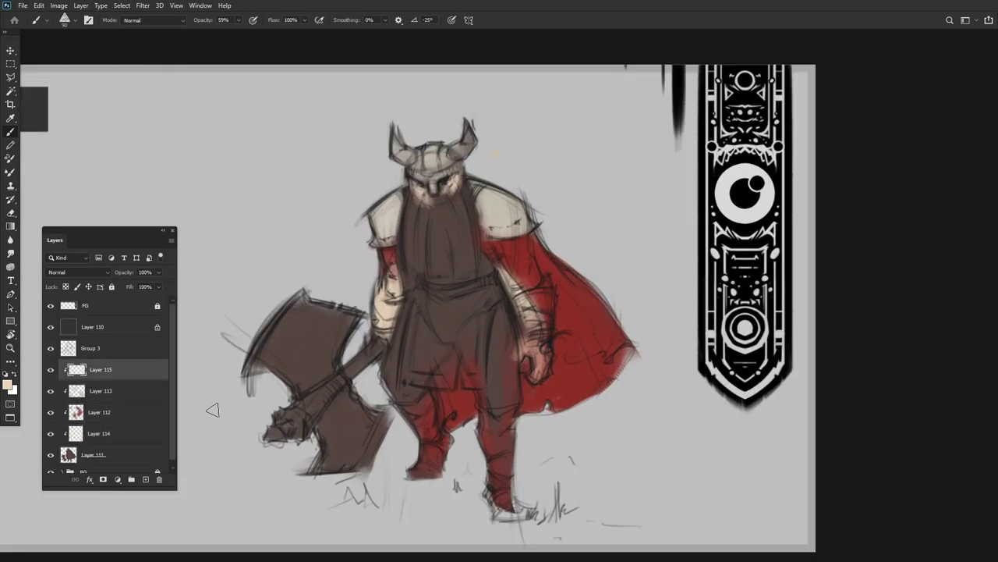
key("F6")
key("F6")
scroll(495, 390, "up", 2)
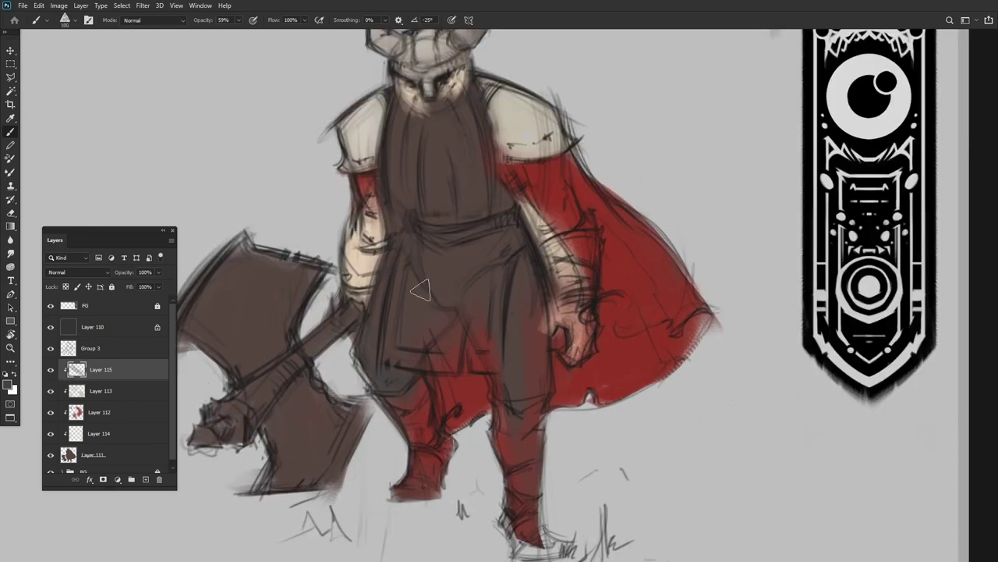
Add another clipped layer and darken both trouser legs with a blue-grey of hue 220
key("ctrl+shift+alt+n")
key("F6")
left_click(347, 396)
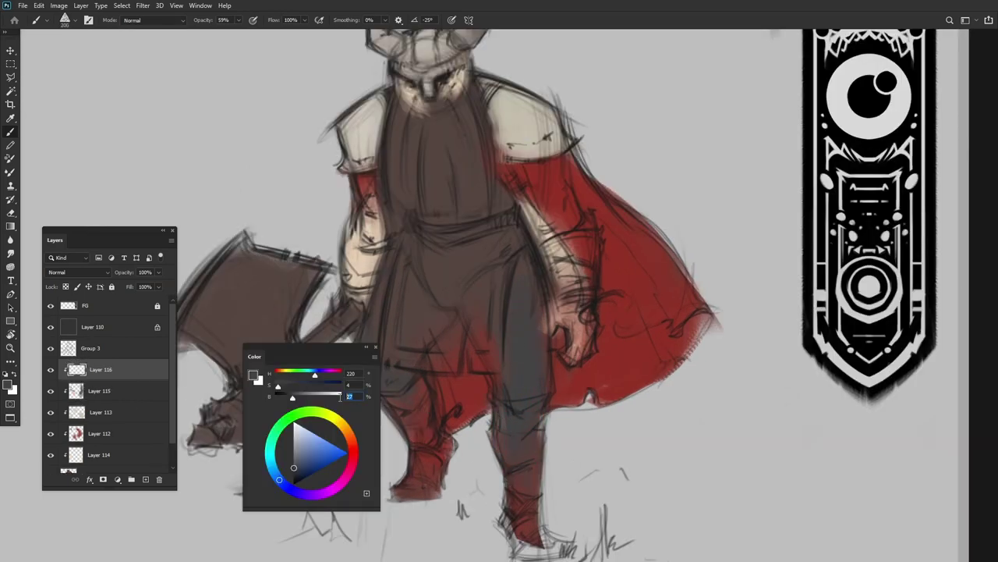
left_click_drag(518, 272, 523, 374)
left_click_drag(258, 379, 331, 406)
Add a clipped layer and paint both boots brown with hue 37, saturation 41 and brightness 38
key("ctrl+shift+alt+n")
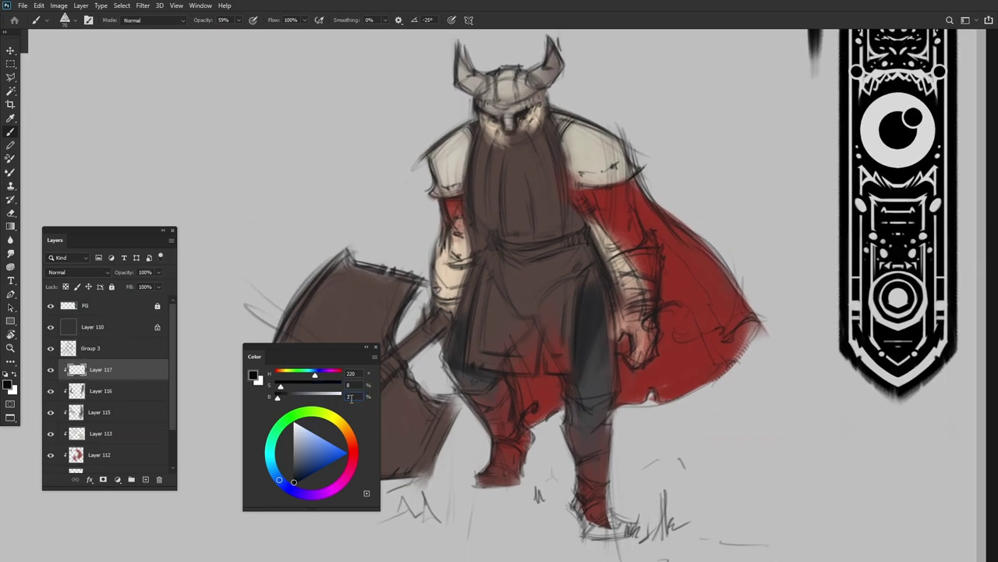
left_click(259, 393, "alt")
scroll(499, 312, "up", 3)
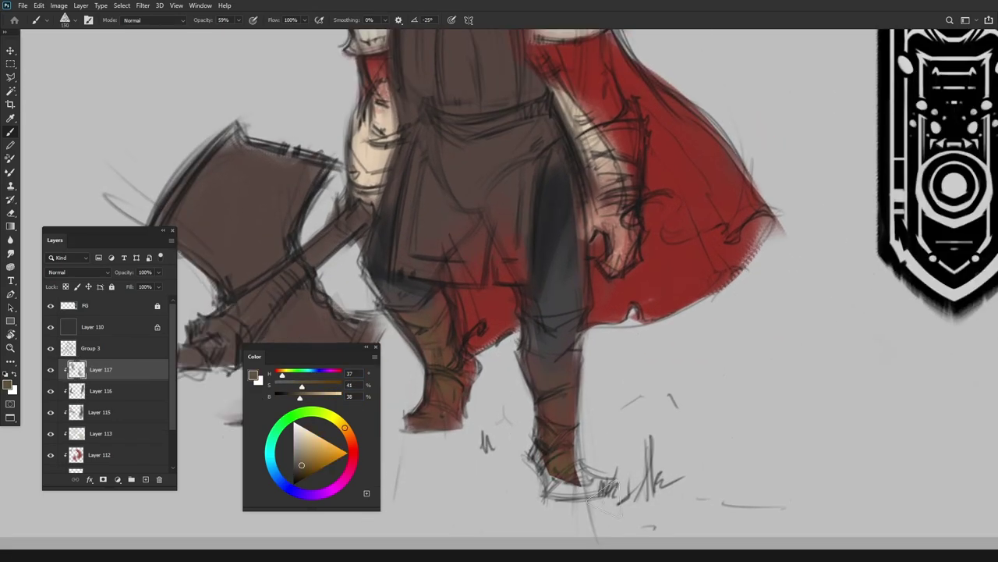
scroll(109, 390, "down", 1)
Extend the silhouette layer under the front boot's toe using the silhouette's own sampled brown
left_click(93, 460)
left_click(603, 486, "alt")
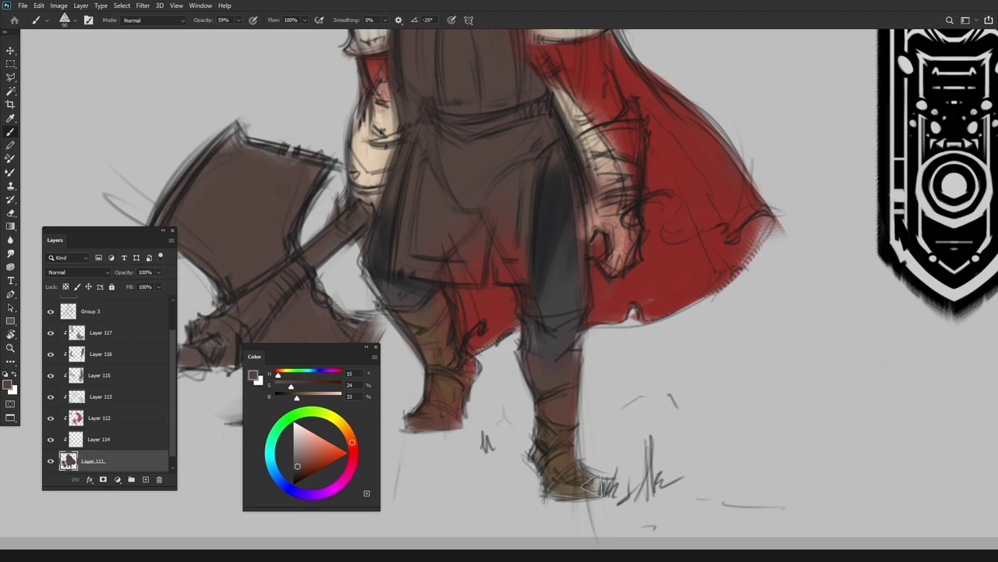
scroll(590, 485, "down", 4)
scroll(508, 319, "up", 1)
Add a clipped layer on top of the colour layers and paint the whole beard golden yellow
key("ctrl+shift+alt+n")
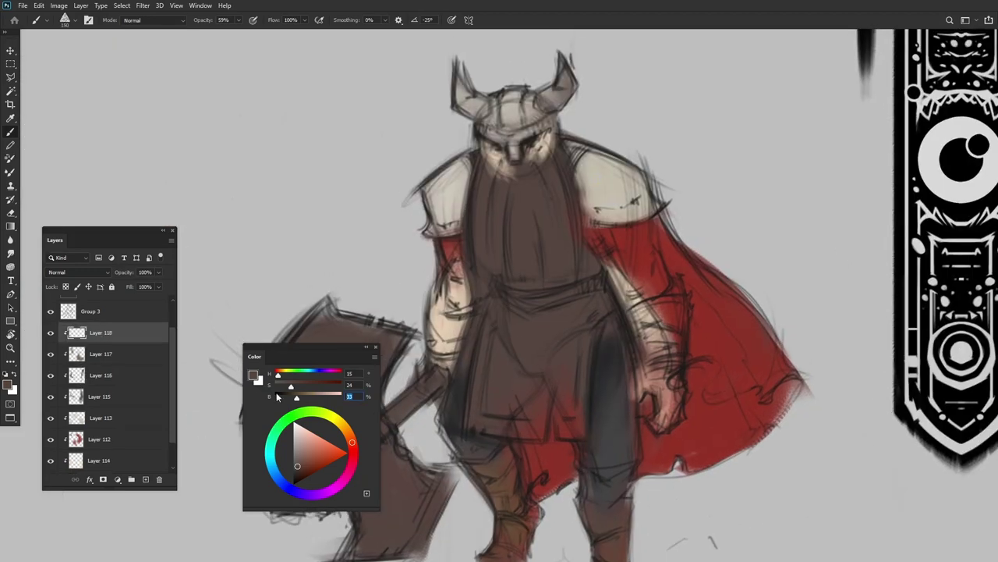
key("Return")
left_click_drag(483, 171, 491, 262)
left_click_drag(514, 168, 565, 304)
left_click_drag(479, 164, 491, 250)
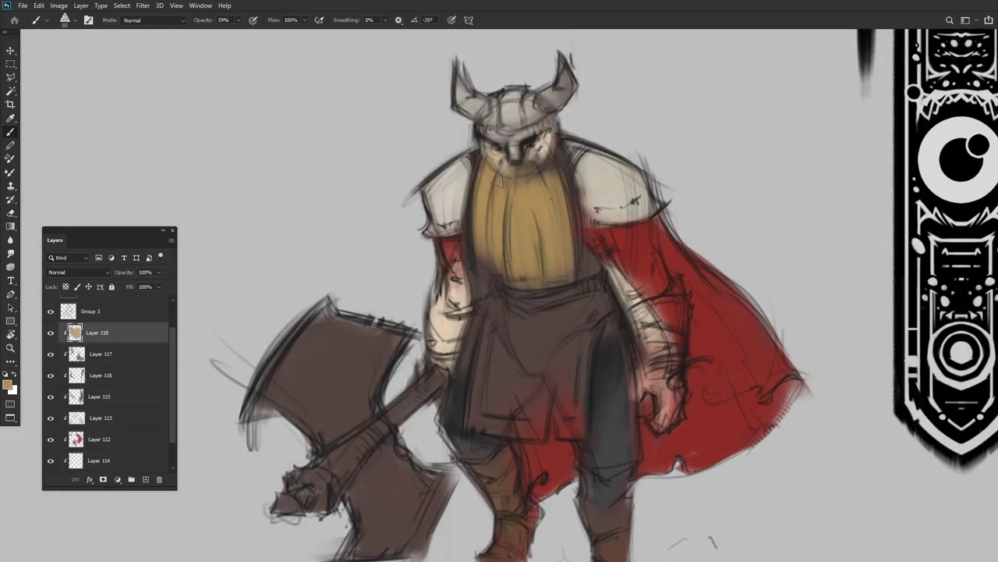
left_click_drag(546, 141, 502, 266)
scroll(502, 266, "down", 3)
scroll(502, 265, "up", 4)
scroll(502, 265, "down", 5)
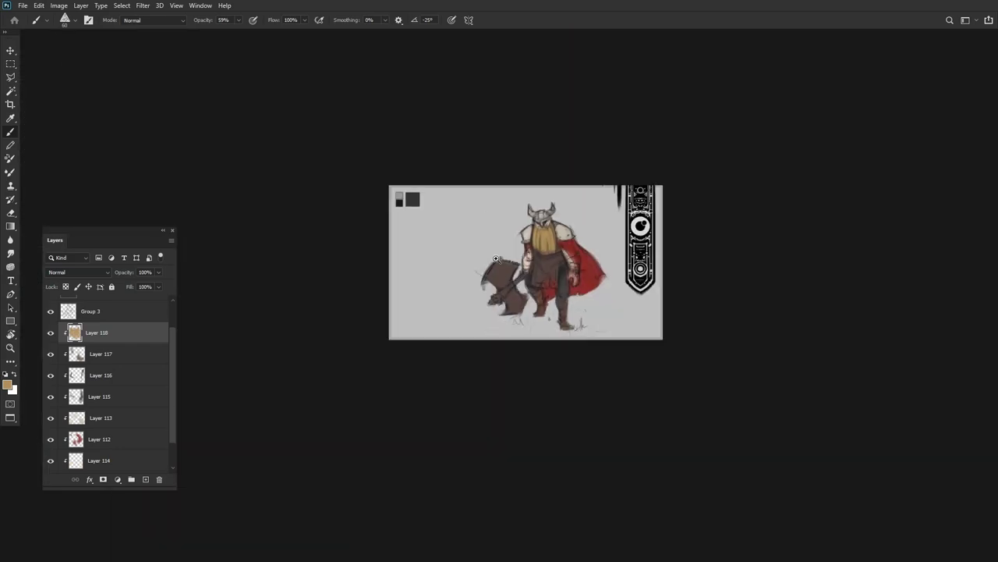
Recolour the line art in Group 3 with purple of hue 305, saturation 51 and brightness 70, keeping its transparency locked
scroll(500, 269, "up", 4)
left_click(478, 273, "ctrl")
key("F6")
key("/")
key("alt+BackSpace")
key("i")
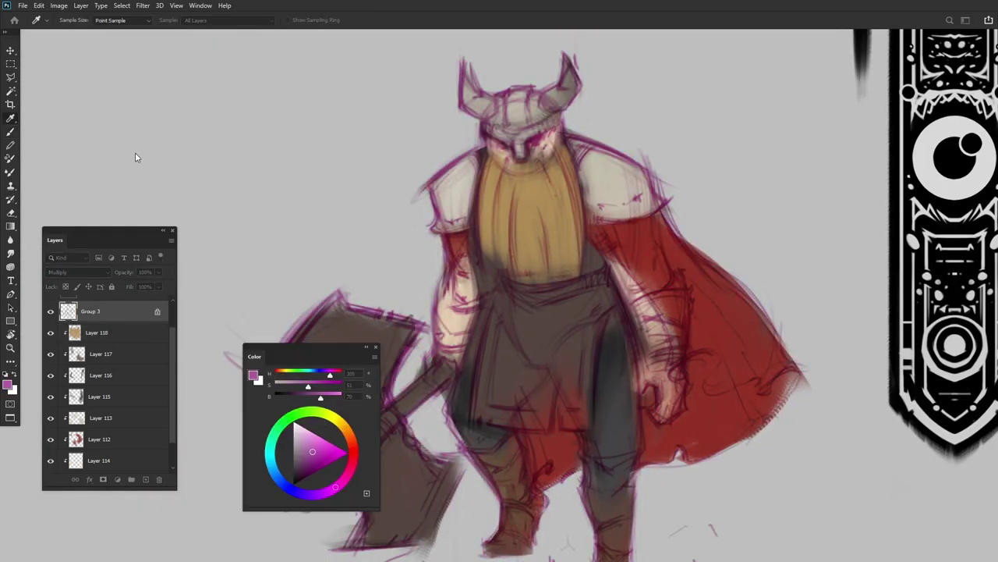
scroll(248, 187, "down", 2)
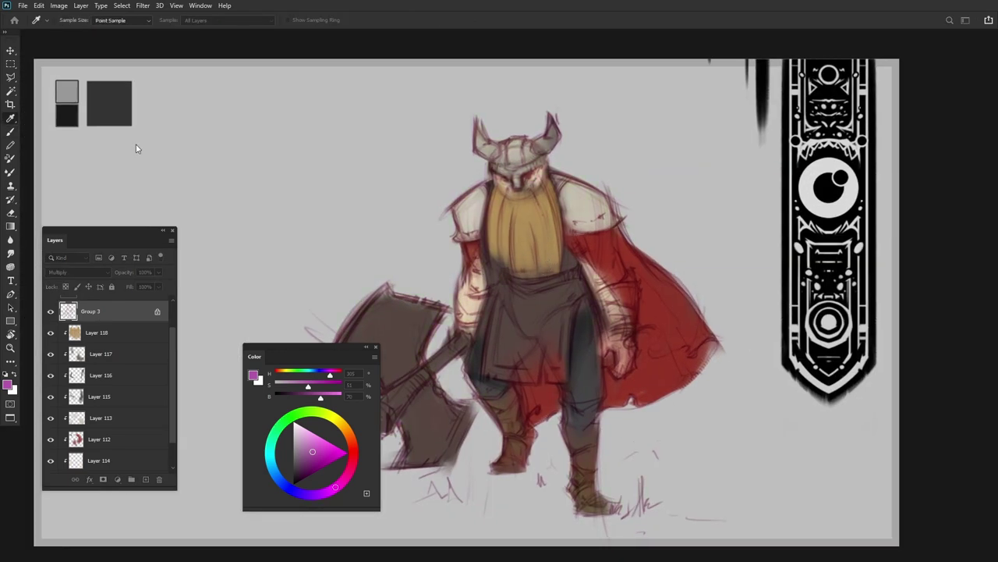
key("b")
scroll(566, 290, "up", 4)
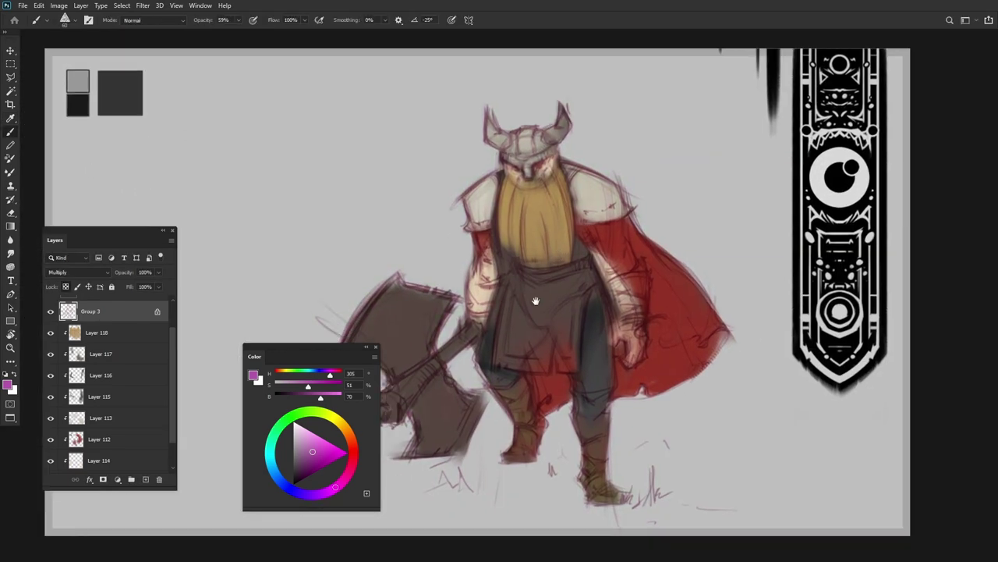
Add a clipped layer directly above the silhouette and paint the axe near-white with hue 25, saturation 3 and brightness 89
key("ctrl+shift+alt+n")
left_click(295, 428)
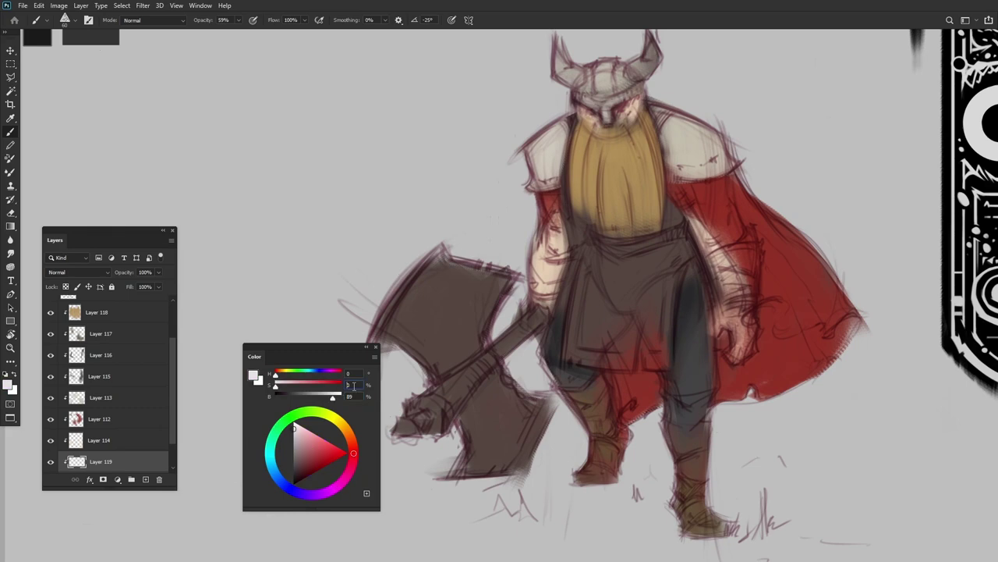
left_click(350, 435)
left_click_drag(500, 312, 546, 269)
mouse_move(468, 258)
left_mouse_down()
mouse_move(530, 405)
mouse_move(560, 353)
mouse_move(581, 421)
left_mouse_up()
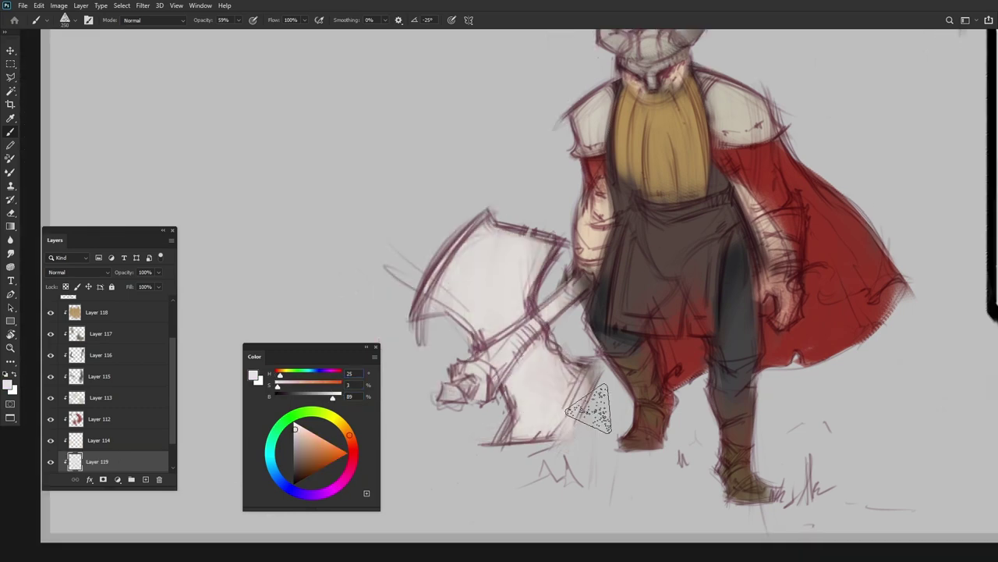
scroll(546, 312, "down", 5)
scroll(814, 294, "up", 6)
Add a clipped layer above the axe base colour and shade the inner parts of both blades in dark grey
key("ctrl+shift+alt+n")
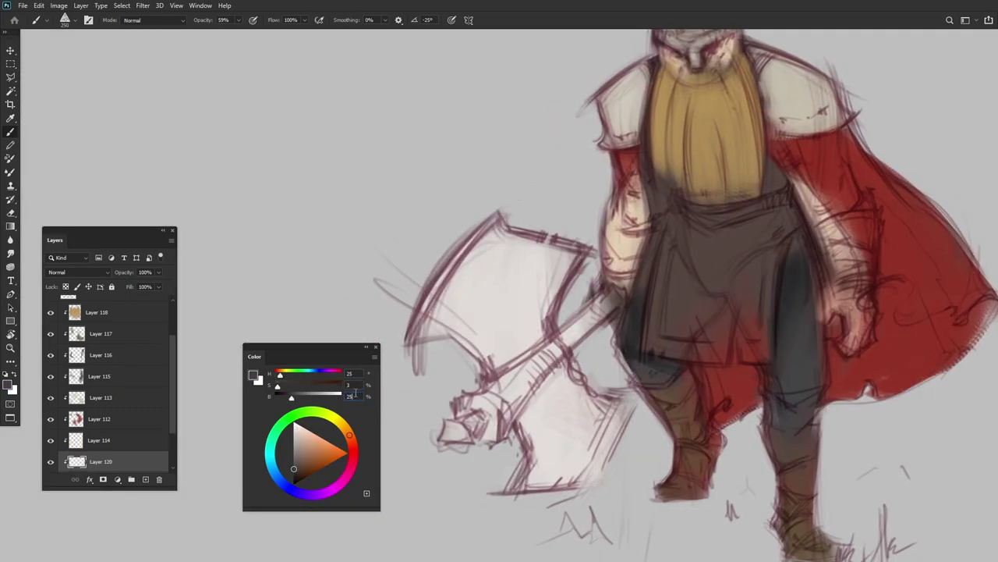
key("F6")
left_click_drag(468, 320, 514, 362)
left_click_drag(468, 292, 558, 374)
scroll(507, 328, "down", 1)
mouse_move(418, 335)
left_mouse_down()
mouse_move(480, 433)
mouse_move(460, 405)
left_mouse_up()
scroll(432, 260, "down", 4)
scroll(432, 259, "up", 4)
left_click_drag(499, 347, 472, 398)
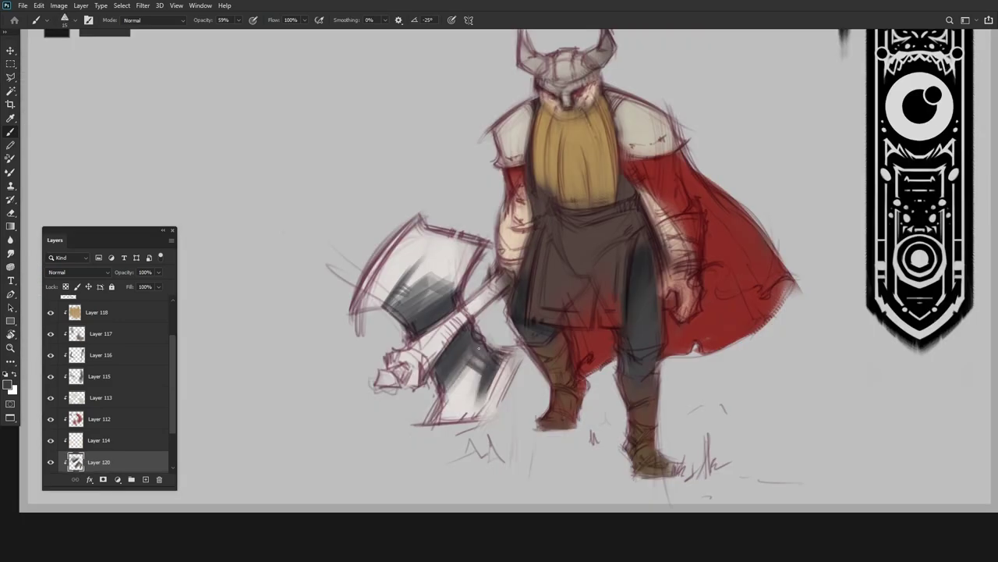
mouse_move(458, 283)
left_mouse_down()
mouse_move(406, 234)
mouse_move(462, 298)
left_mouse_up()
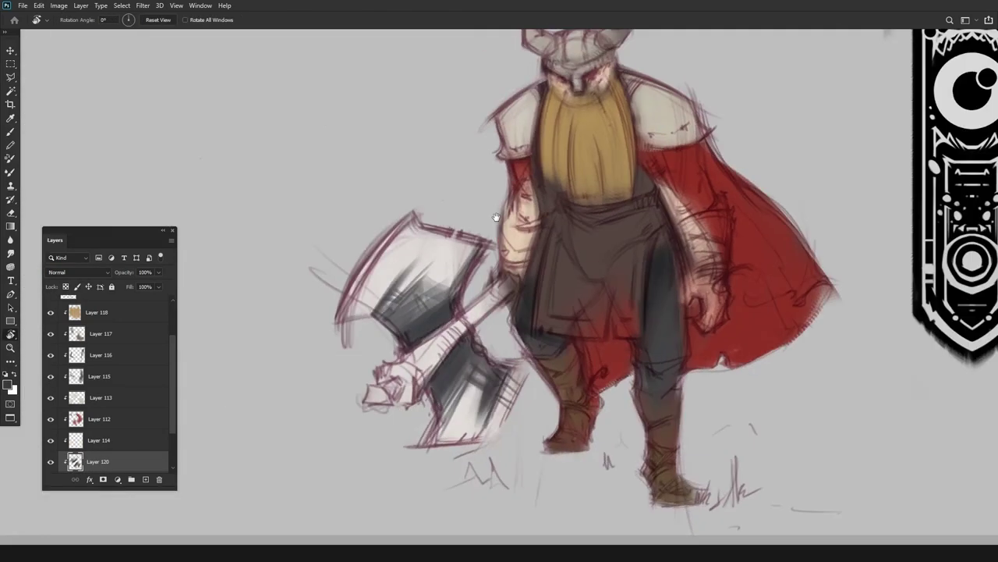
scroll(462, 298, "down", 1)
On a new clipped layer, brush mid-grey with saturation 2 and brightness 42 over the axe blades and handle
key("F6")
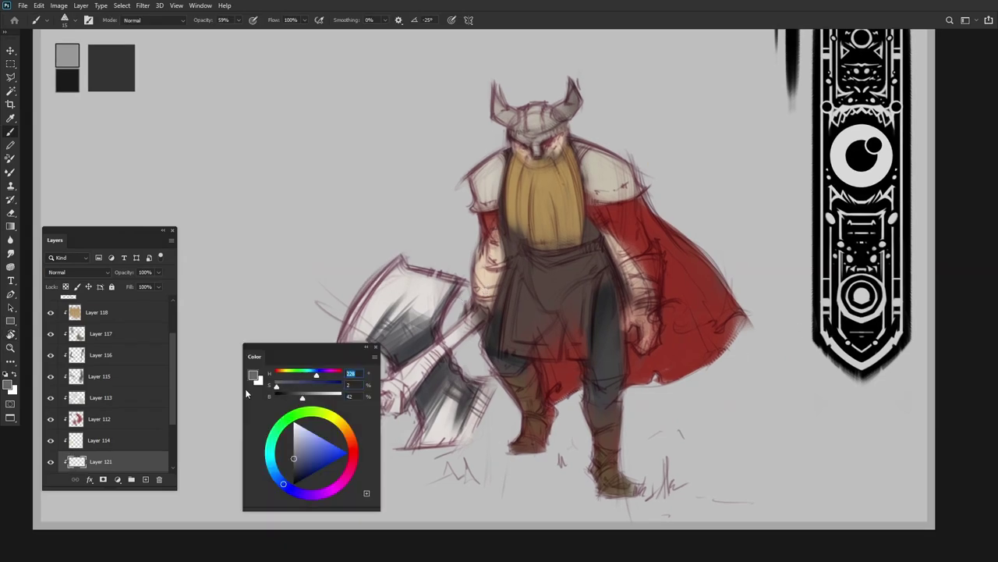
key("F6")
left_click_drag(362, 331, 394, 319)
scroll(438, 407, "down", 1)
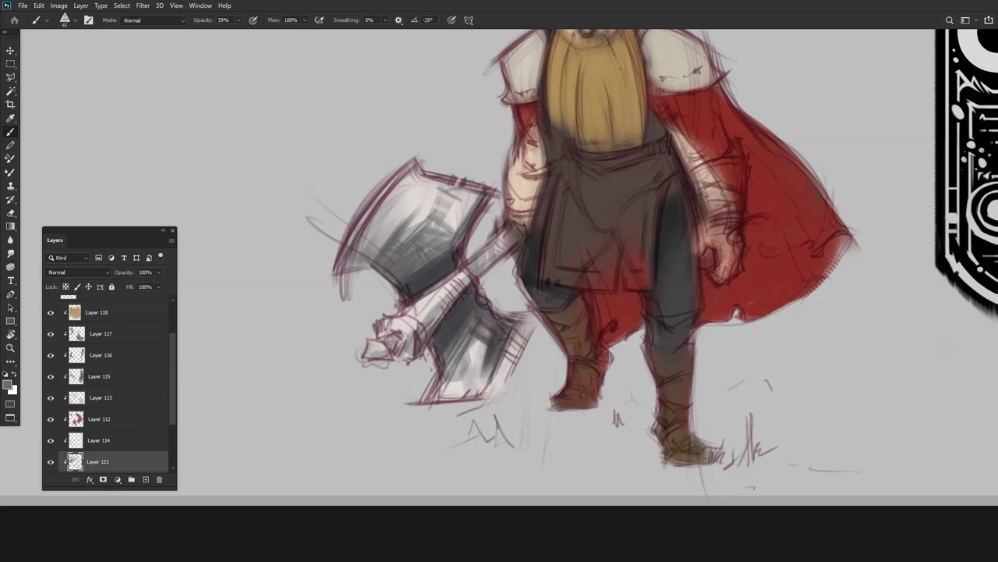
scroll(512, 238, "down", 5)
scroll(512, 238, "up", 4)
scroll(524, 259, "down", 2)
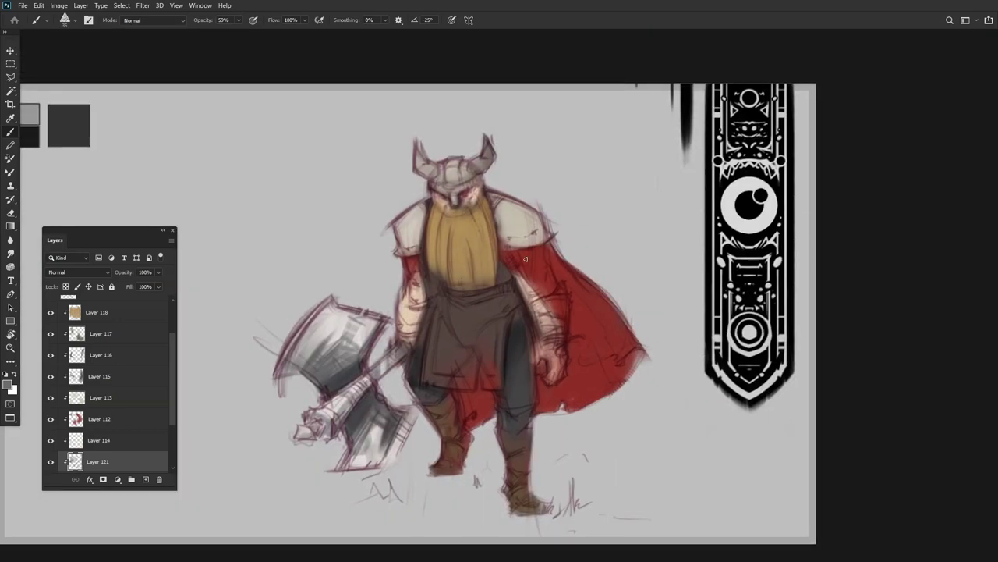
Add a clipped layer just below the beard colour and shade the apron and belt area in a darker brown
key("ctrl+plus")
key("ctrl+shift+alt+n")
key("F6")
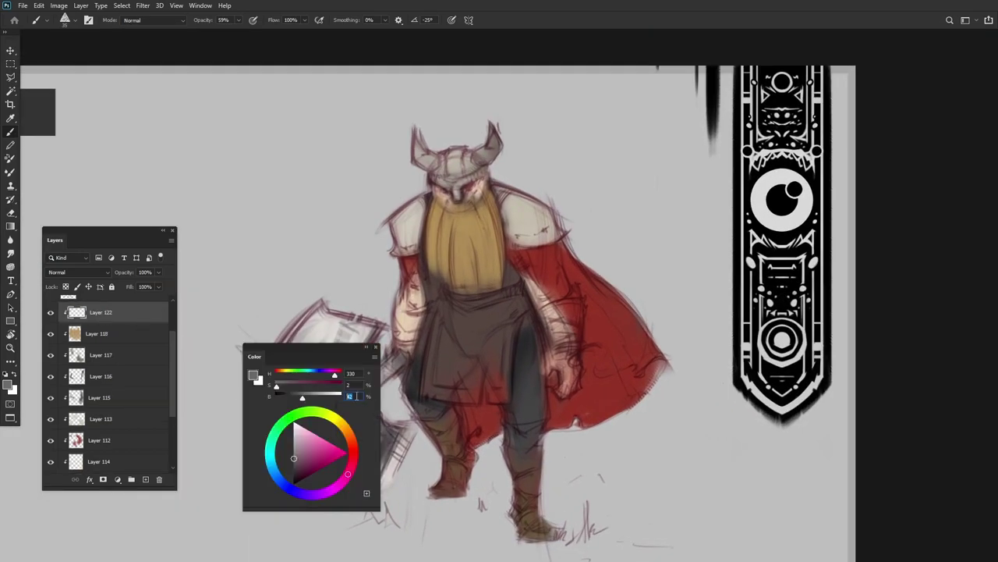
key("F6")
key("ctrl+plus")
mouse_move(437, 227)
left_mouse_down()
mouse_move(507, 281)
mouse_move(519, 315)
left_mouse_up()
key("ctrl+bracketleft")
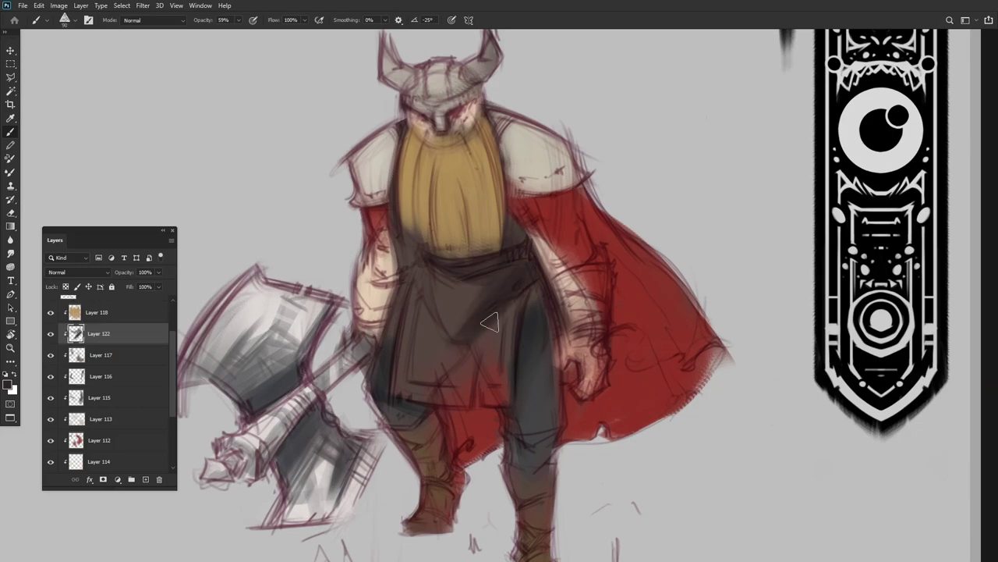
left_click_drag(468, 273, 491, 402)
scroll(492, 401, "down", 4)
scroll(549, 293, "up", 3)
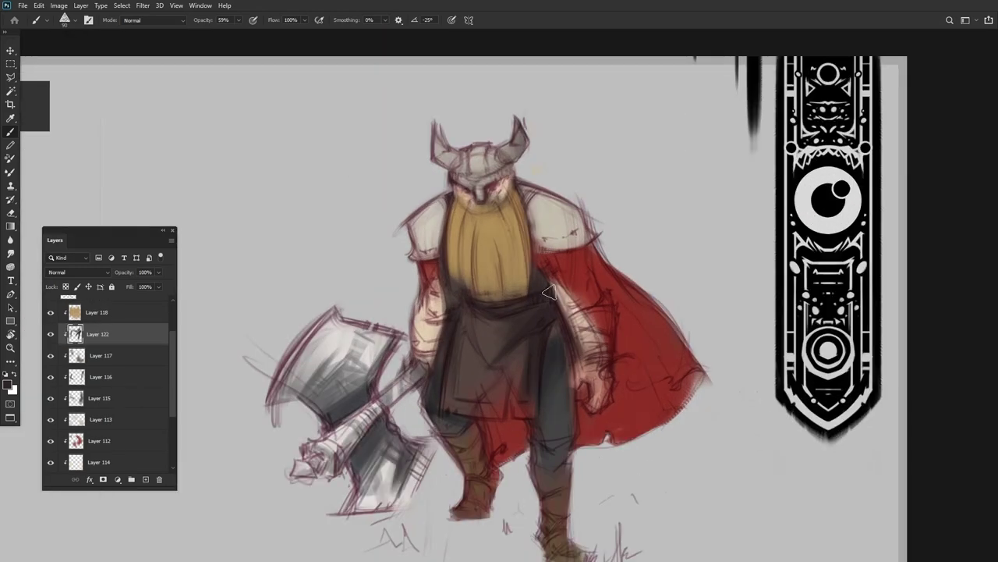
Add a clipped layer above the cape colour and paint dark red shadows along the cape's lower folds
left_click(99, 440)
key("ctrl+shift+alt+n")
key("F6")
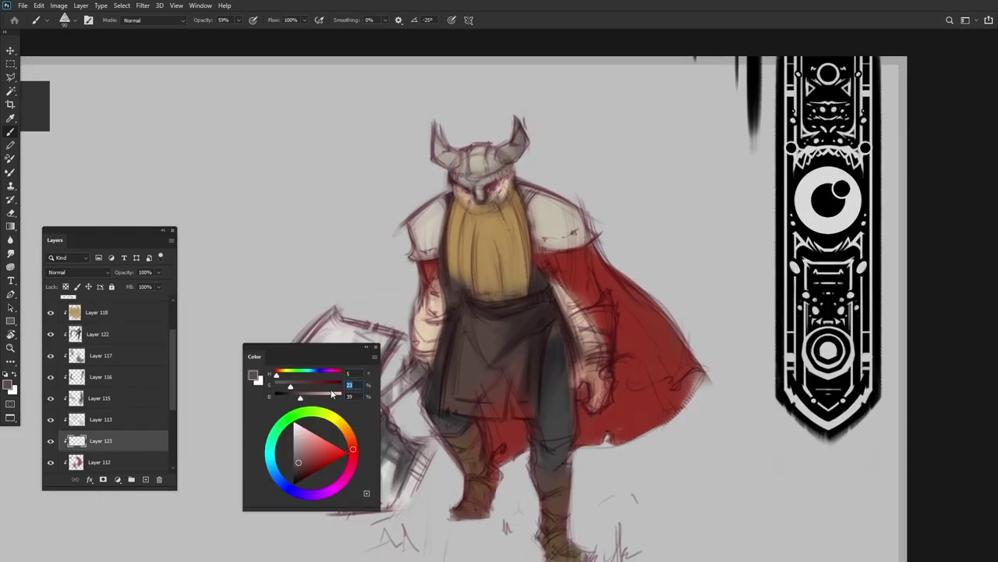
left_click(331, 394)
key("F6")
mouse_move(601, 422)
left_mouse_down()
mouse_move(647, 390)
mouse_move(507, 433)
left_mouse_up()
key("r")
mouse_move(624, 374)
left_mouse_down()
mouse_move(447, 123)
mouse_move(538, 280)
mouse_move(497, 269)
left_mouse_up()
key("r")
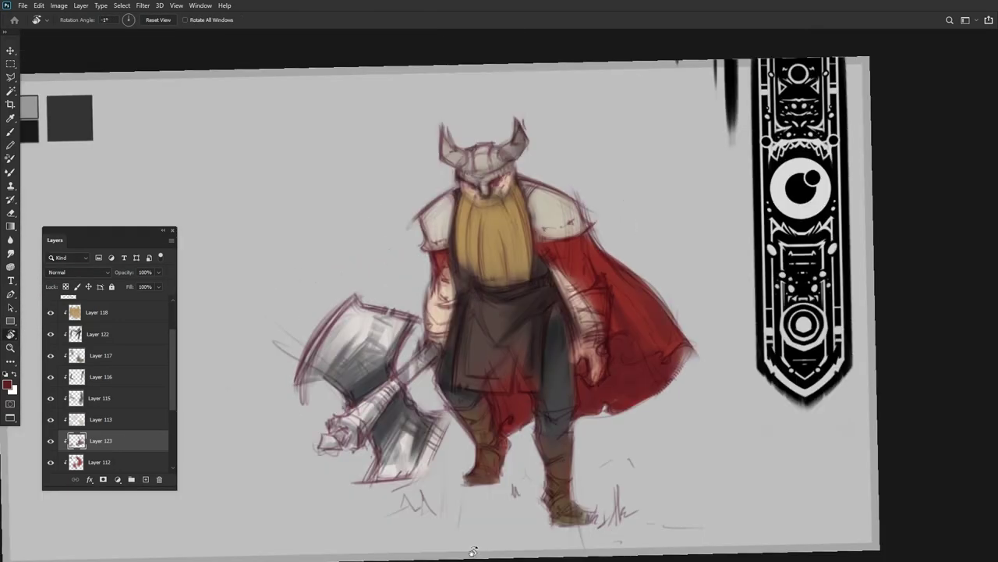
Add a clipped Multiply layer above the beard colour with the saved action
key("alt+bracketright")
key("alt+bracketright")
key("alt+bracketright")
key("alt+bracketright")
key("alt+bracketright")
key("alt+bracketright")
key("alt+F9")
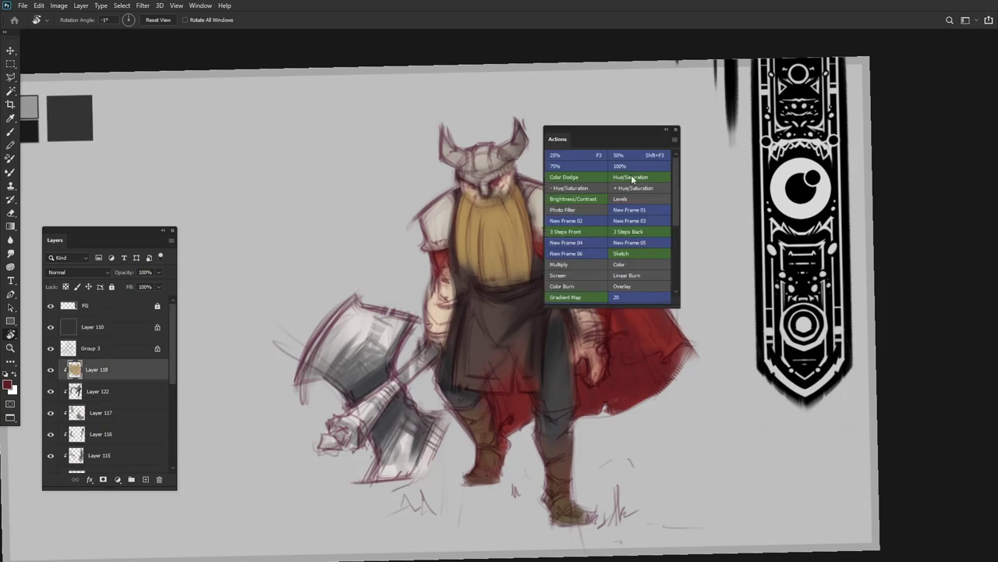
left_click(629, 249)
Brush blue shadows (hue 231, saturation 65, brightness 66) over the cape, legs, free hand and lower axe, and reset the canvas rotation
key("F6")
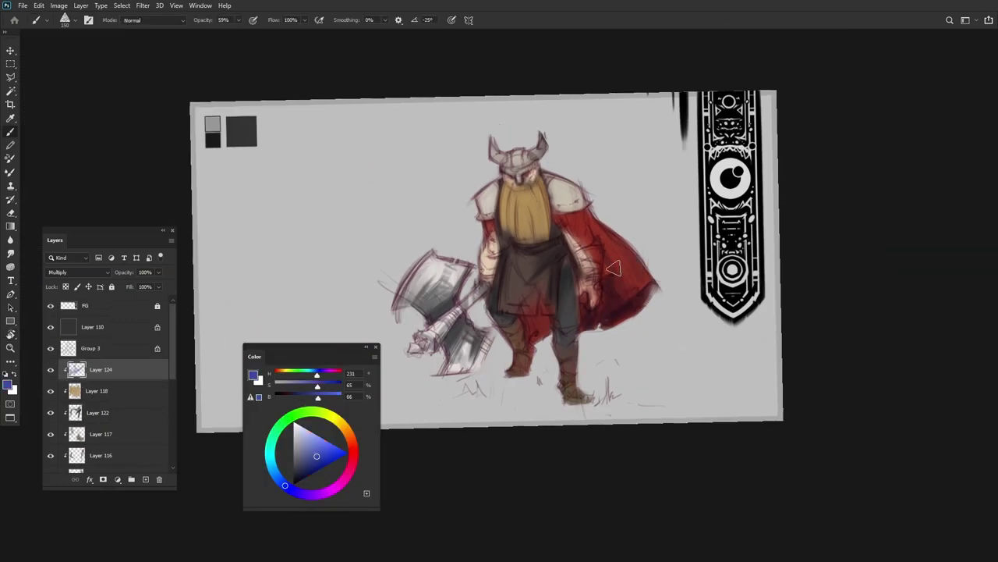
left_click_drag(484, 328, 437, 366)
scroll(468, 273, "up", 2)
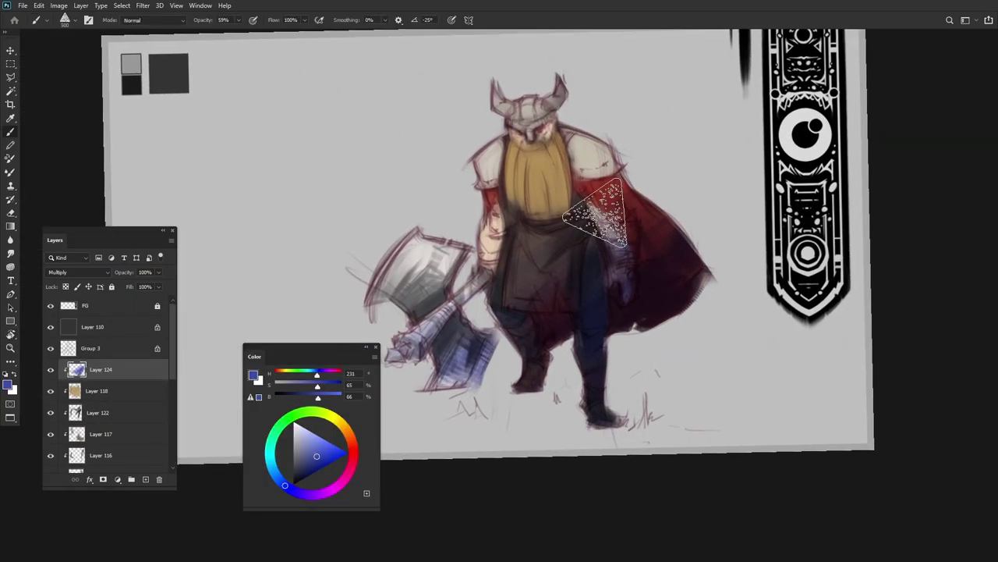
key("i")
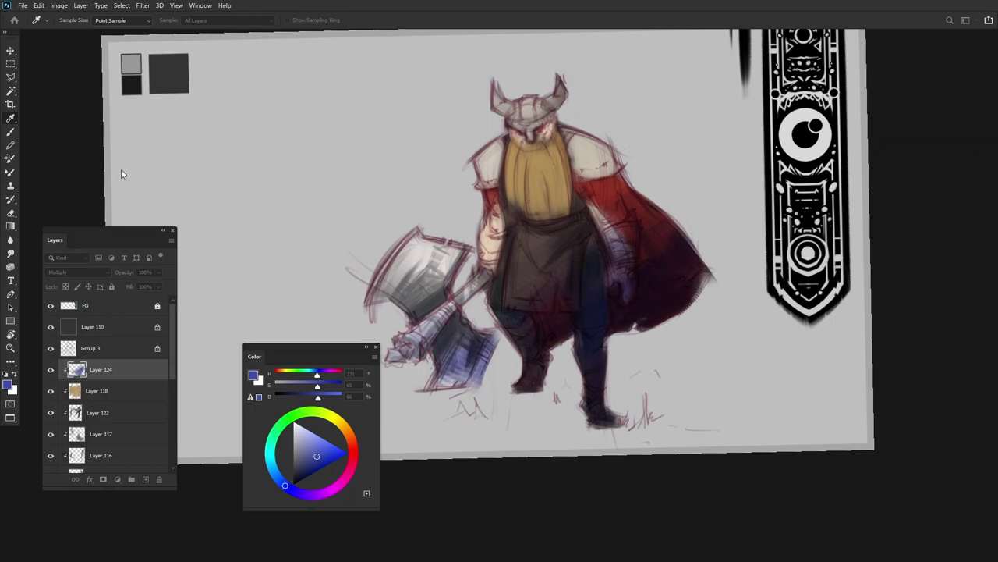
key("r")
key("Escape")
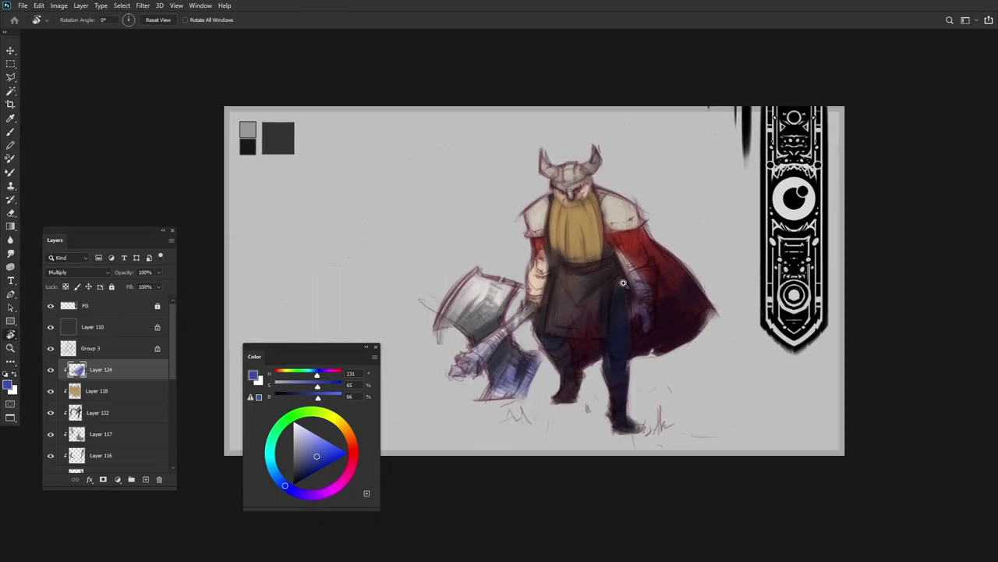
Add a clipped Hue/Saturation adjustment with saturation +5 and lightness -79, and reveal it around the head and shoulders through its mask
key("ctrl+alt+u")
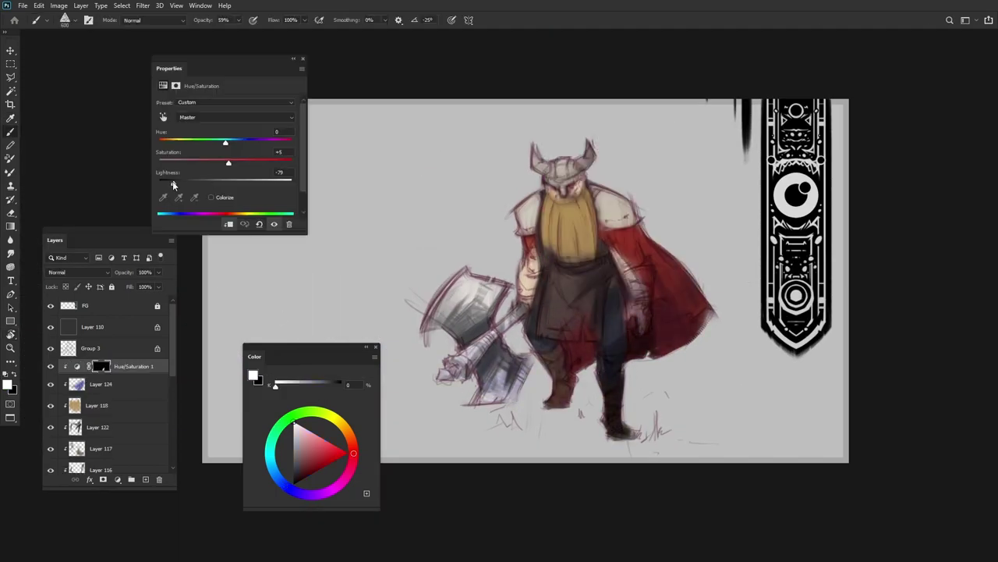
key("Escape")
left_click_drag(670, 275, 641, 249)
key("b")
key("F5")
key("F5")
Change the Hue/Saturation adjustment to hue +3, saturation +4 and lightness +7
double_click(77, 365)
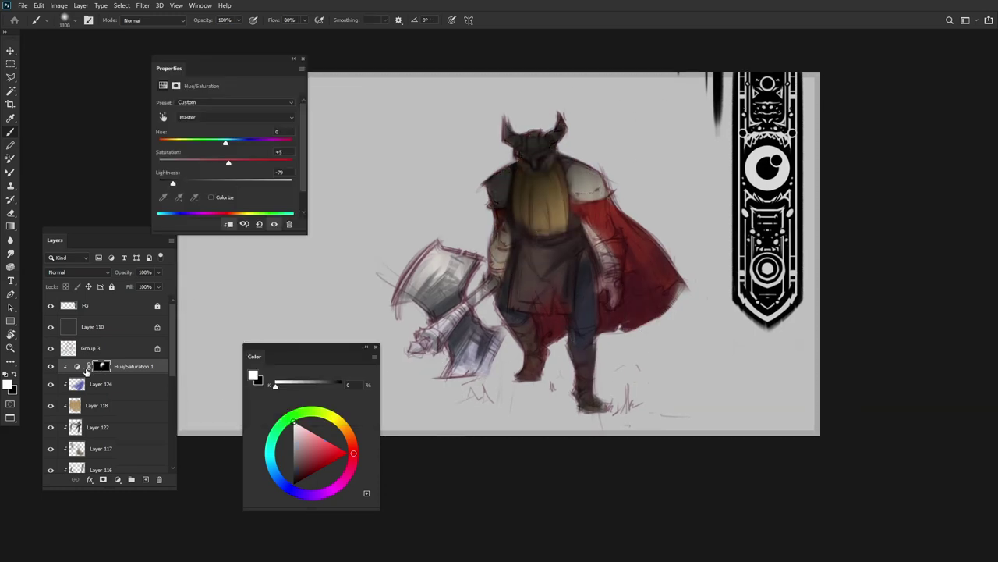
left_click_drag(242, 181, 233, 185)
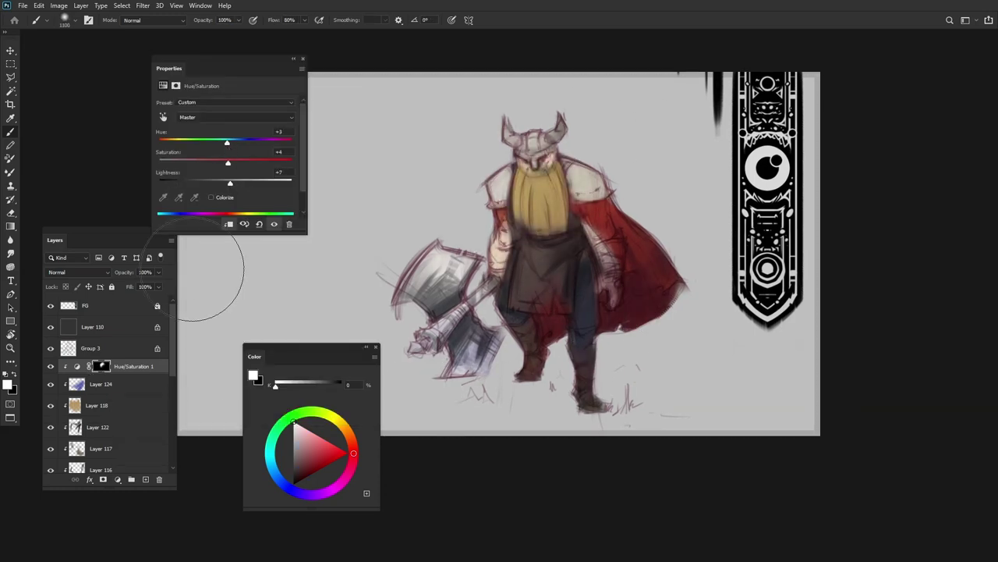
key("F3")
Add a clipped Brightness/Contrast adjustment with brightness -75 and contrast -13
key("alt+F9")
left_click(595, 206)
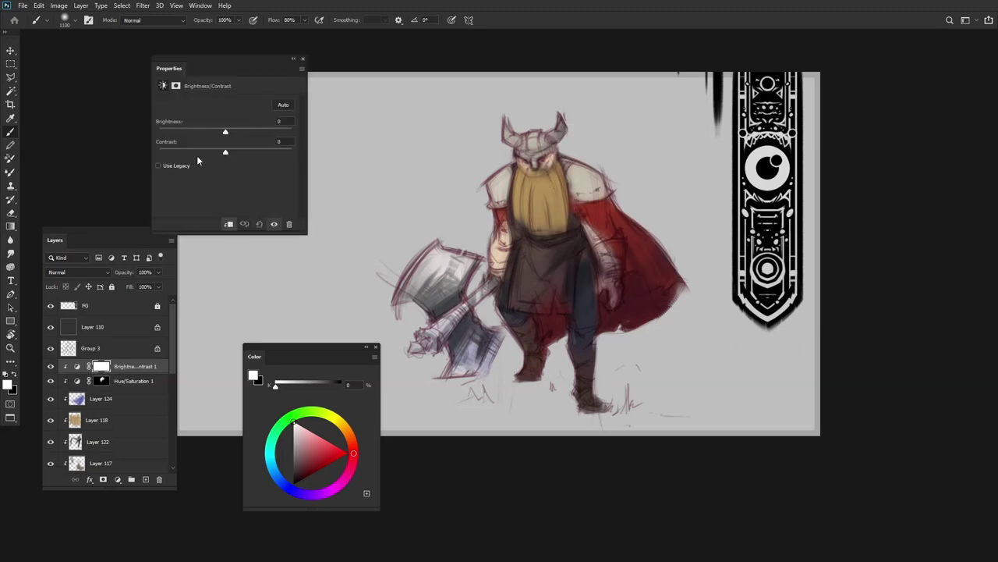
left_click_drag(224, 131, 208, 150)
Mask the darkening out of the figure's lit areas and set the adjustment layer's opacity to 50%
mouse_move(450, 229)
left_mouse_down()
mouse_move(436, 281)
mouse_move(468, 312)
left_mouse_up()
scroll(468, 234, "down", 1)
scroll(476, 156, "up", 3)
scroll(472, 90, "down", 2)
key("5")
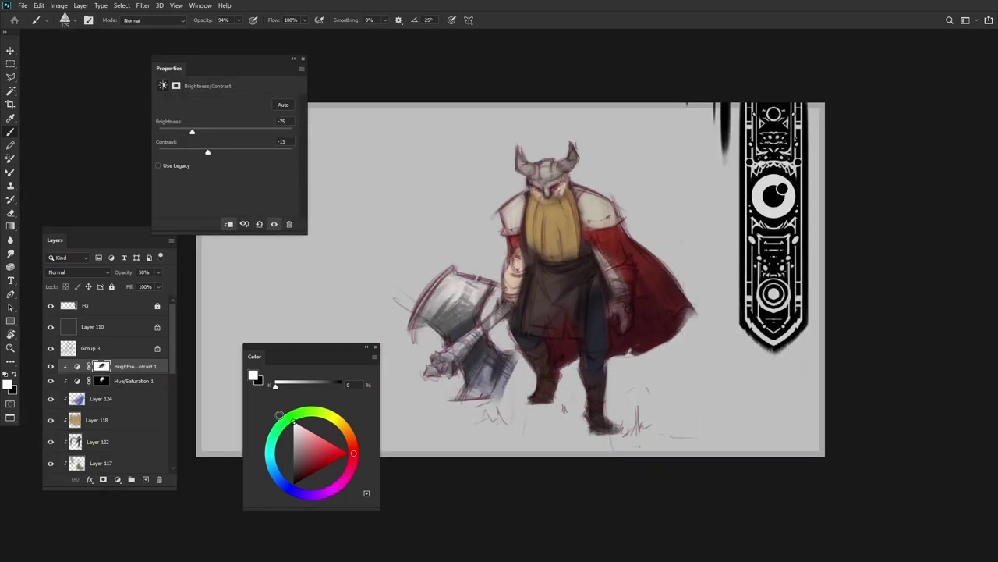
Add a new layer beneath the figure's base layer and block in a muted green patch of ground around the feet
left_click(50, 305)
scroll(109, 390, "down", 5)
left_click(92, 461)
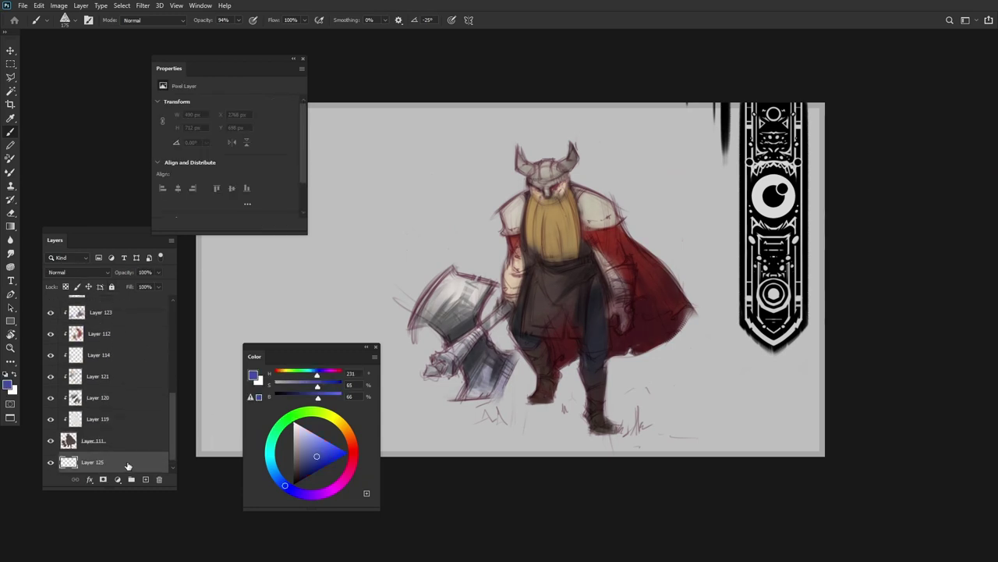
left_click_drag(499, 374, 538, 421)
left_click_drag(460, 401, 503, 406)
scroll(503, 405, "down", 2)
left_click_drag(483, 367, 608, 358)
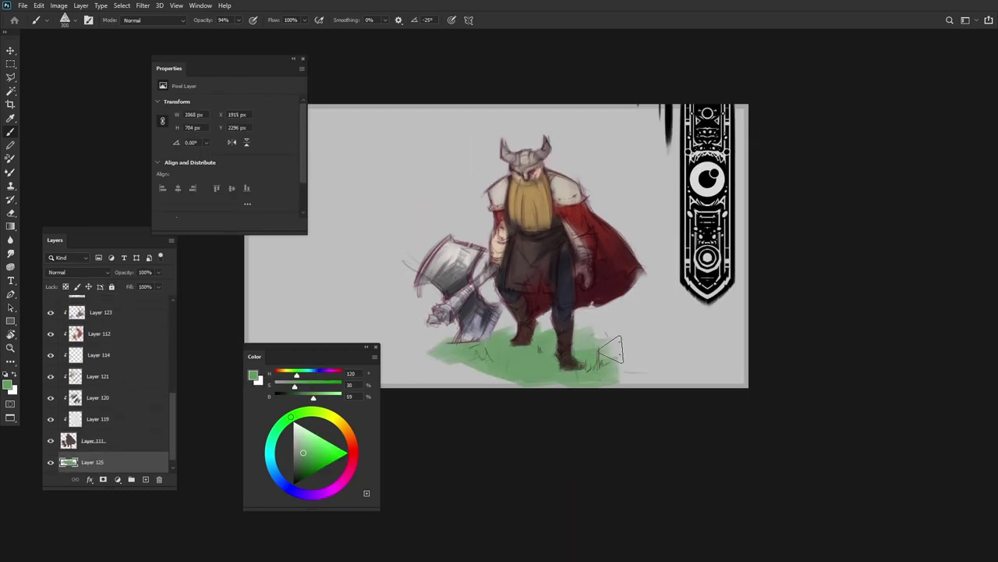
Widen the green ground, stroke grass blades along its edges with the Grass brush, and mute the ground's colour
left_click_drag(546, 335, 639, 367)
left_click_drag(500, 382, 483, 350)
scroll(483, 350, "down", 1)
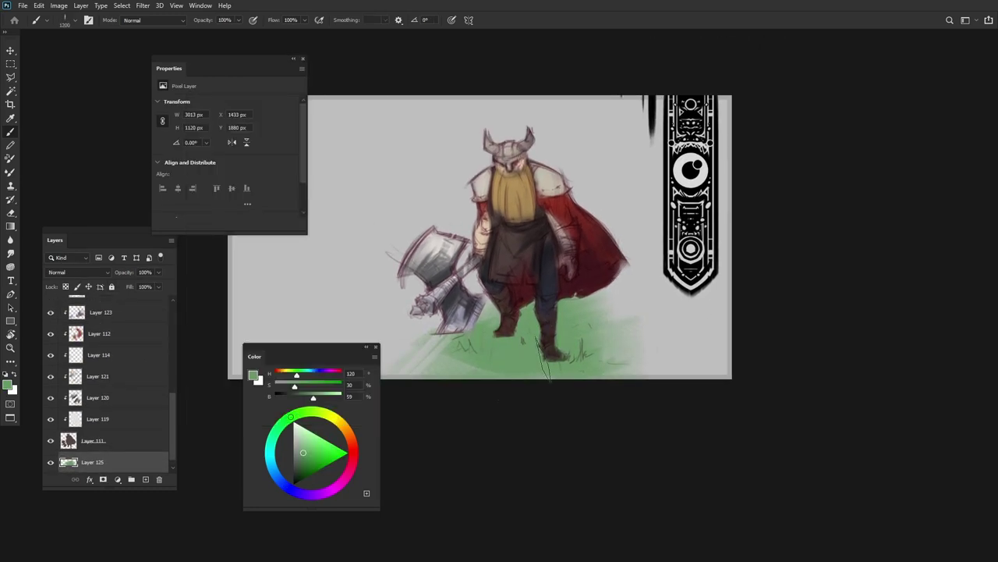
left_click_drag(639, 351, 515, 367)
scroll(632, 386, "down", 1)
scroll(632, 386, "up", 2)
scroll(544, 383, "down", 1)
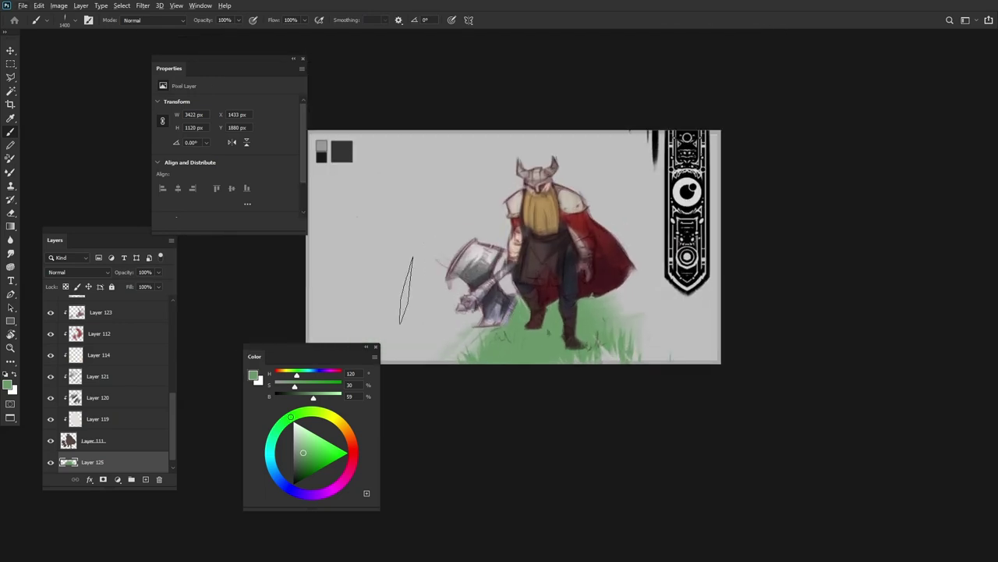
key("i")
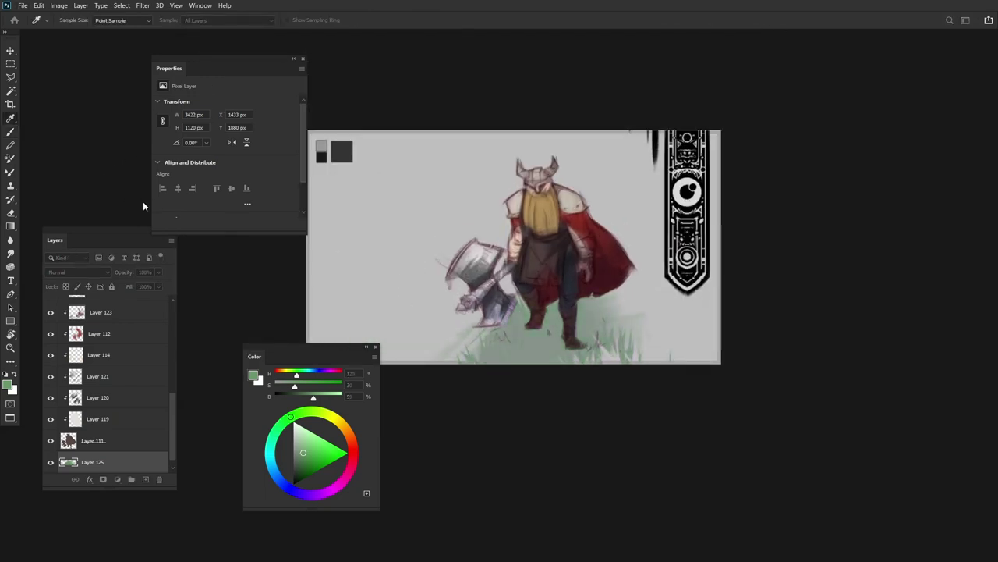
key("b")
Toggle the Brightness/Contrast and Hue/Saturation adjustment layers to compare the figure with and without them
scroll(109, 374, "up", 5)
left_click(51, 322)
left_click(75, 356)
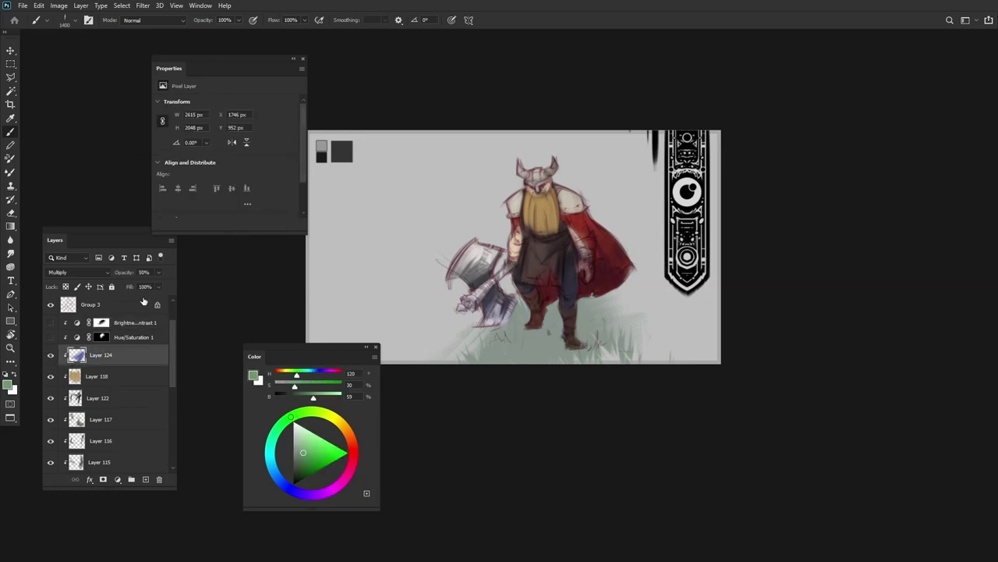
left_click(109, 337)
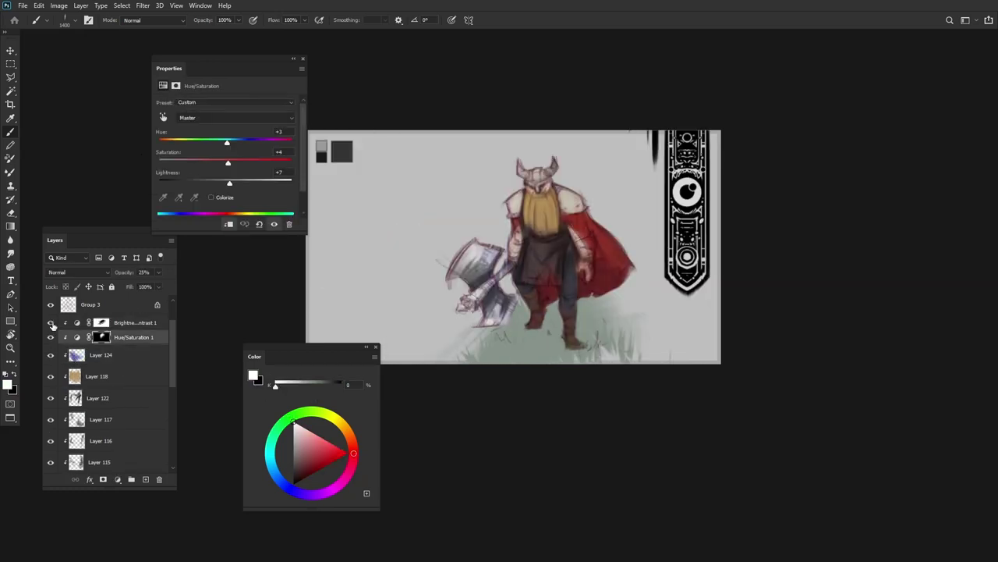
left_click(106, 325)
scroll(590, 243, "up", 3)
Add a new layer above the line-art group and overpaint the beard in its sampled ochre with a brush at 20% flow
key("ctrl+shift+alt+n")
right_click(382, 156)
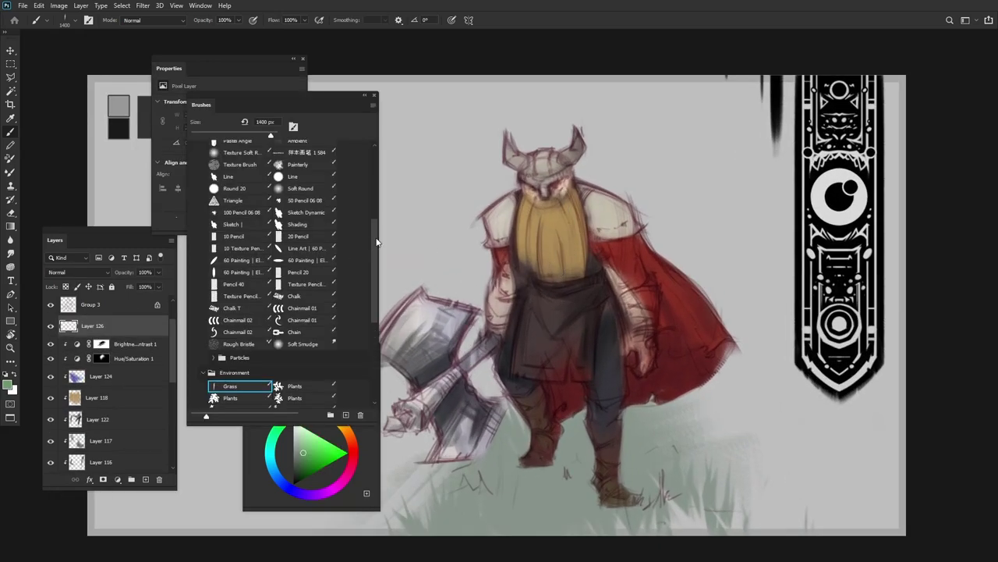
left_click(258, 195)
right_click(380, 101)
left_click(258, 195)
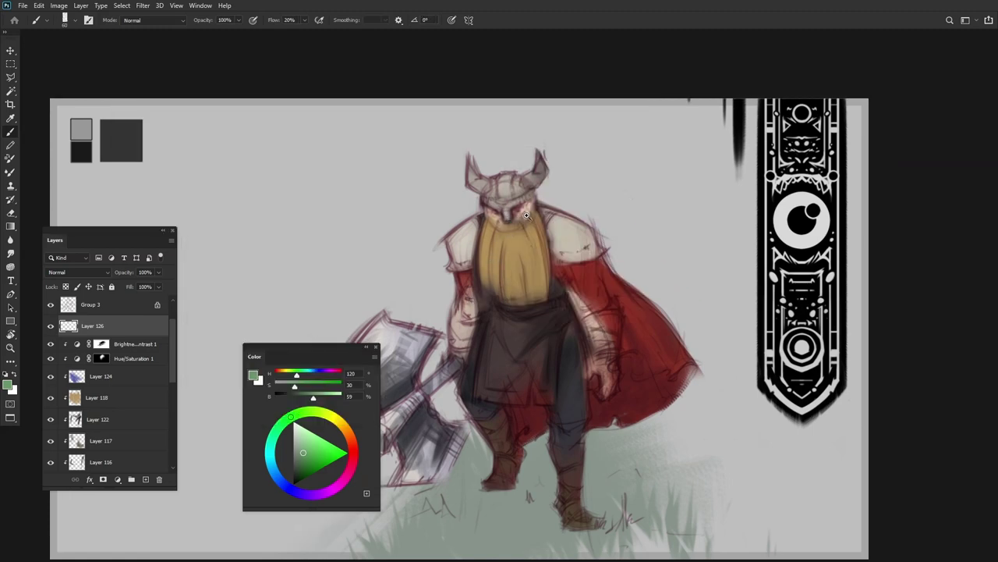
scroll(546, 257, "up", 5)
left_click(576, 398, "alt")
key("ctrl+bracketright")
scroll(575, 397, "down", 3)
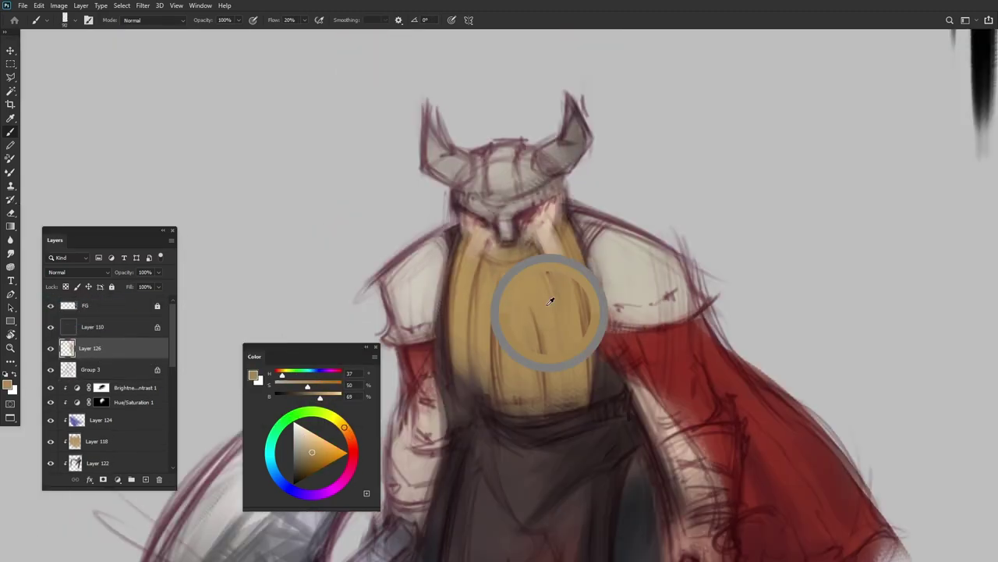
left_click(514, 272, "alt")
mouse_move(514, 272)
left_mouse_down()
mouse_move(495, 323)
mouse_move(543, 401)
mouse_move(421, 261)
mouse_move(468, 328)
mouse_move(487, 207)
mouse_move(576, 232)
left_mouse_up()
Refine the face with sampled tones, cleaning up the helmet's nose guard and darkening the eye sockets
key("r")
left_click(487, 207, "alt")
scroll(487, 206, "up", 2)
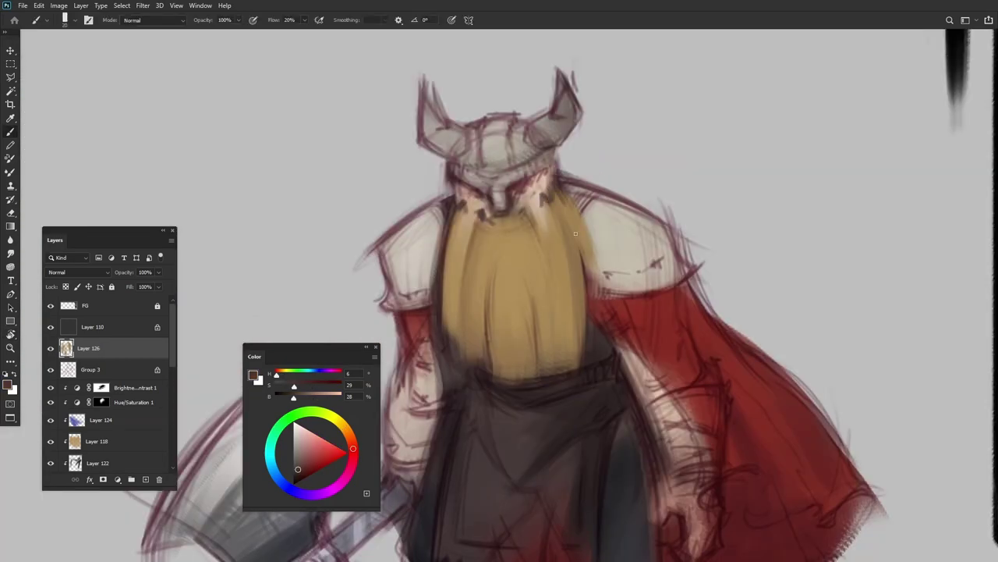
mouse_move(485, 218)
left_mouse_down()
mouse_move(546, 168)
mouse_move(555, 175)
mouse_move(500, 234)
mouse_move(499, 258)
mouse_move(519, 216)
mouse_move(507, 234)
mouse_move(504, 215)
mouse_move(499, 234)
mouse_move(515, 234)
mouse_move(546, 203)
left_mouse_up()
left_click(499, 212, "alt")
key("r")
key("ctrl+shift+alt+e")
key("b")
left_click(503, 215, "alt")
On new layers, paint gold trim along the apron's sides and lower edge at 10% flow
key("ctrl+shift+alt+n")
key("shift+1")
left_click_drag(655, 238, 563, 178)
mouse_move(488, 251)
left_mouse_down()
mouse_move(550, 169)
mouse_move(421, 248)
left_mouse_up()
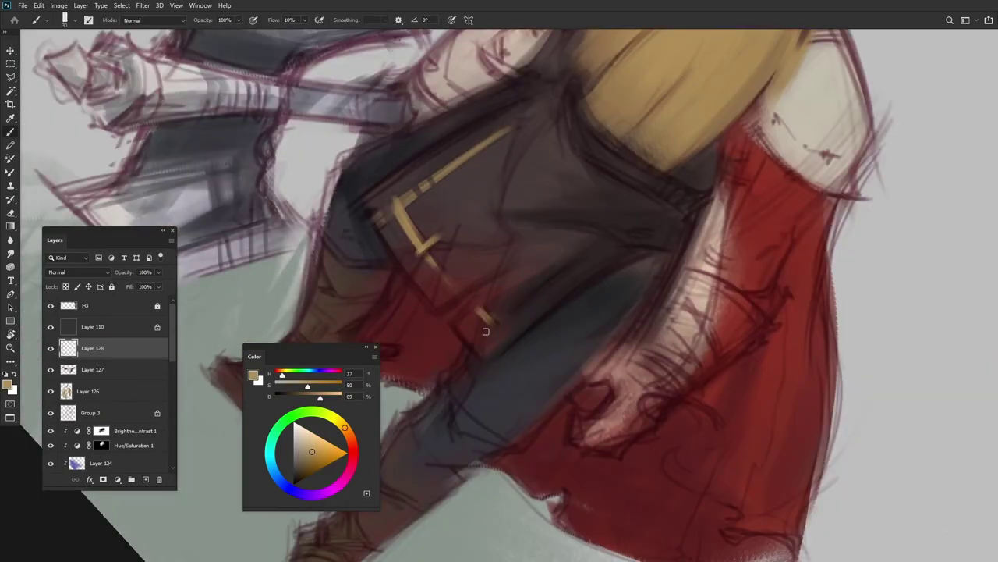
key("ctrl+0")
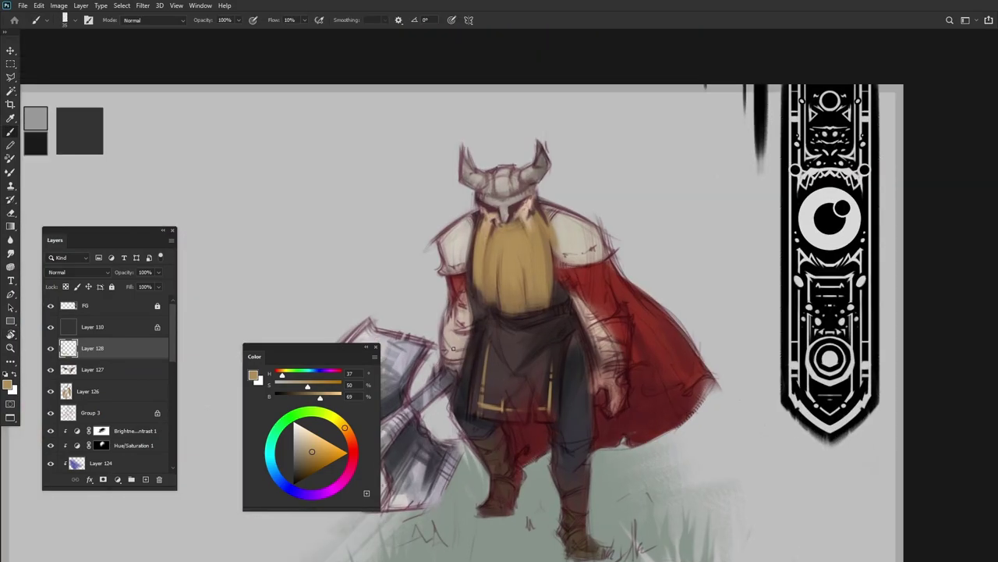
key("ctrl+shift+alt+n")
left_click_drag(453, 348, 484, 301)
key("ctrl+0")
On another new layer, shade the apron with dark brown-grey tones sampled from its cloth
key("ctrl+shift+alt+n")
left_click(485, 300, "alt")
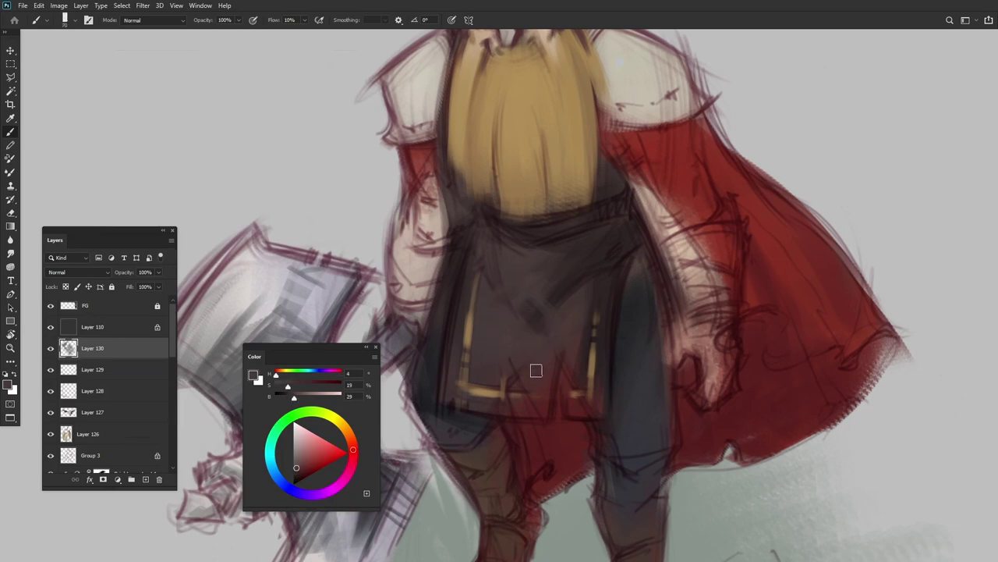
key("ctrl+0")
left_click(536, 284, "alt")
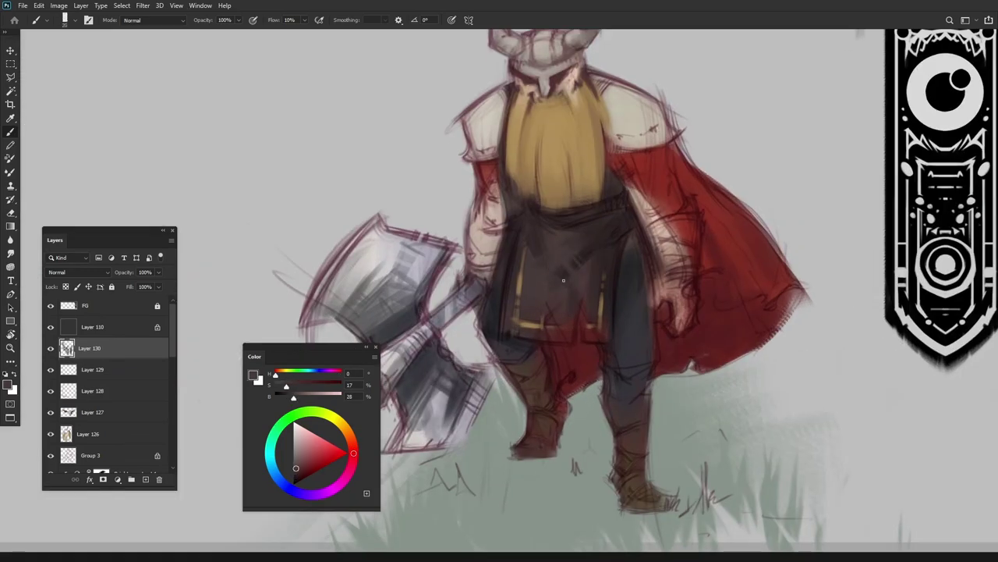
left_click(563, 279, "alt")
scroll(564, 279, "up", 3)
key("r")
left_click_drag(564, 279, 500, 283)
key("Escape")
key("ctrl+0")
key("Escape")
Paint reddish-brown strands through the beard using hue 22, saturation 47 and brightness 62
scroll(499, 283, "up", 3)
key("i")
left_click(441, 222)
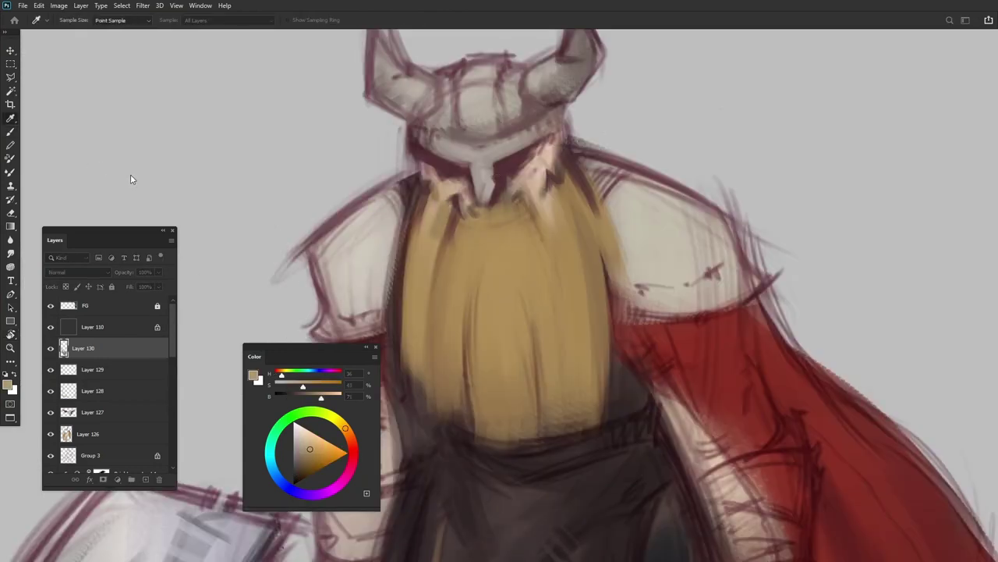
key("b")
left_click(422, 239, "alt")
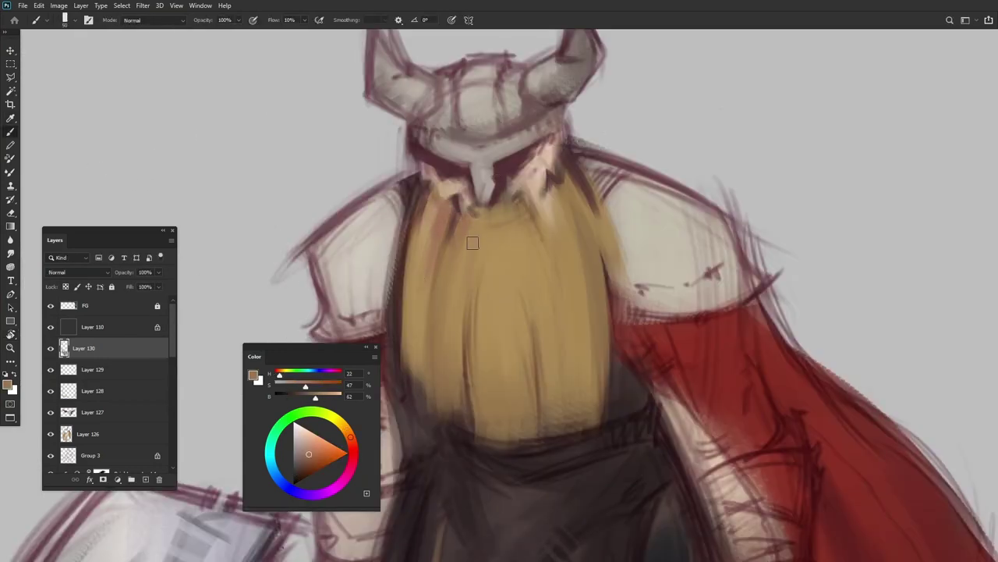
left_click_drag(472, 242, 460, 343)
left_click_drag(531, 265, 535, 339)
key("r")
left_click_drag(535, 339, 479, 271)
scroll(477, 220, "down", 5)
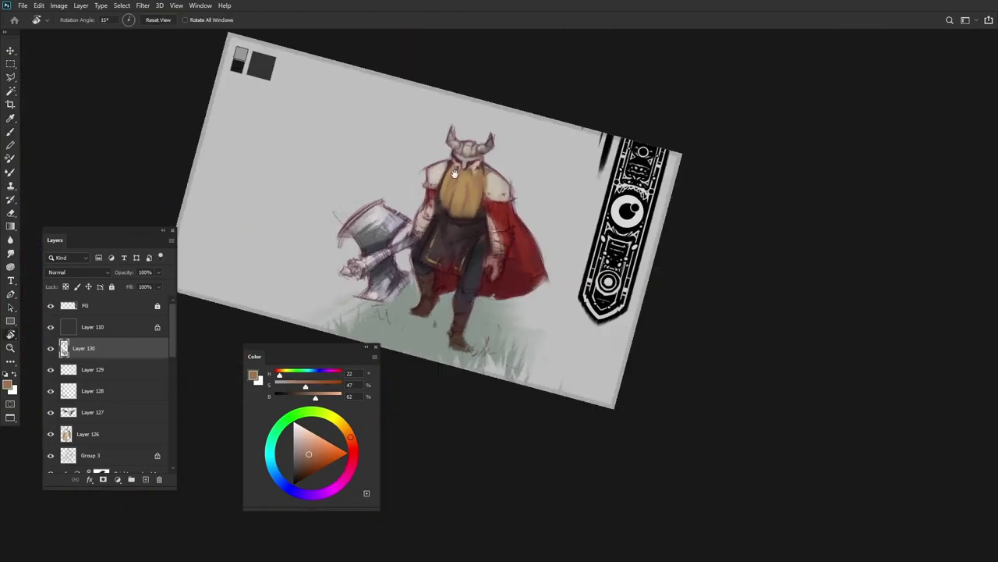
key("Escape")
scroll(472, 176, "up", 5)
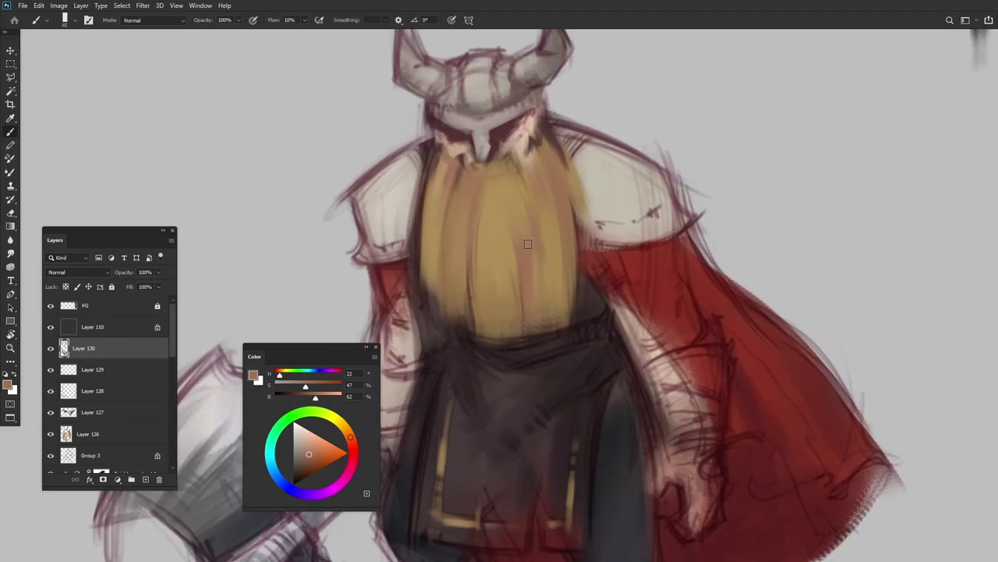
scroll(524, 207, "up", 1)
scroll(450, 170, "down", 5)
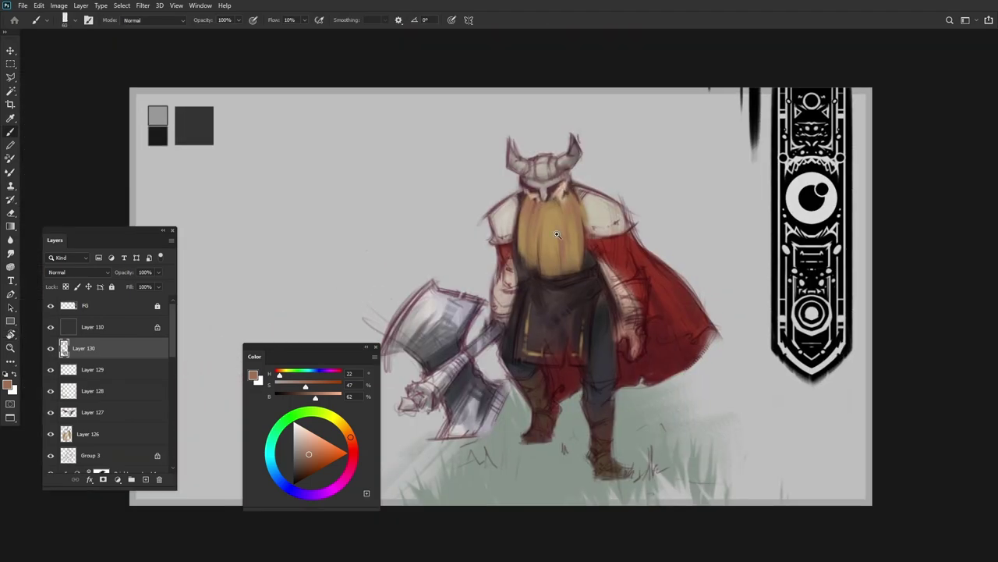
scroll(505, 392, "up", 5)
scroll(585, 387, "down", 5)
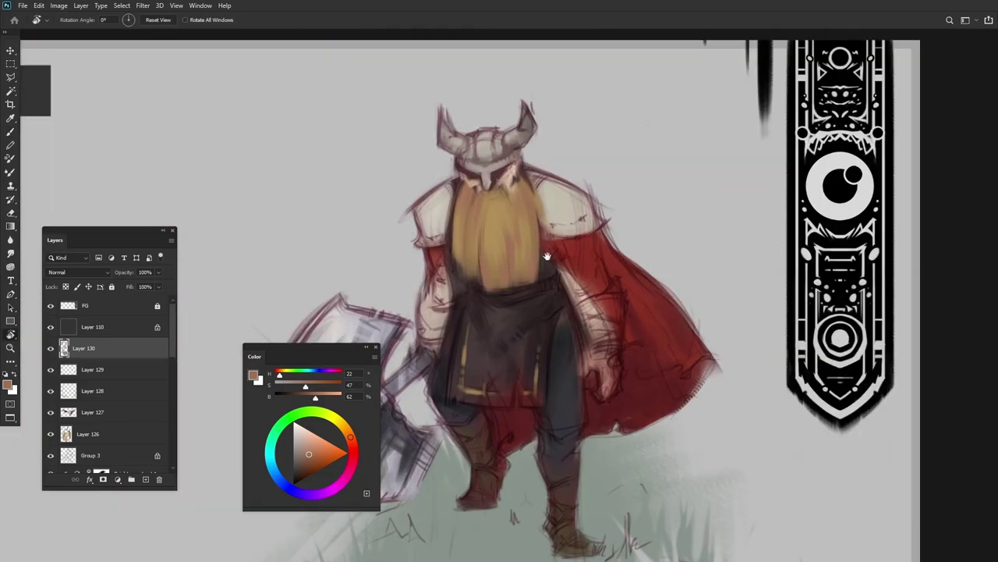
Add a clipped layer above the beard's base colour and block in the forearm wraps with a pale pinkish tone
key("i")
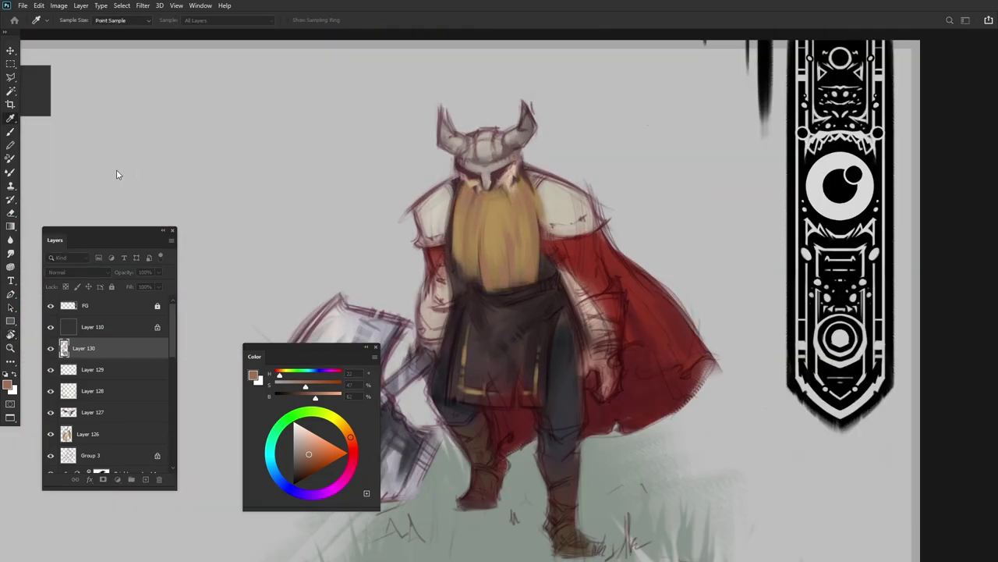
key("r")
left_click(444, 326, "ctrl")
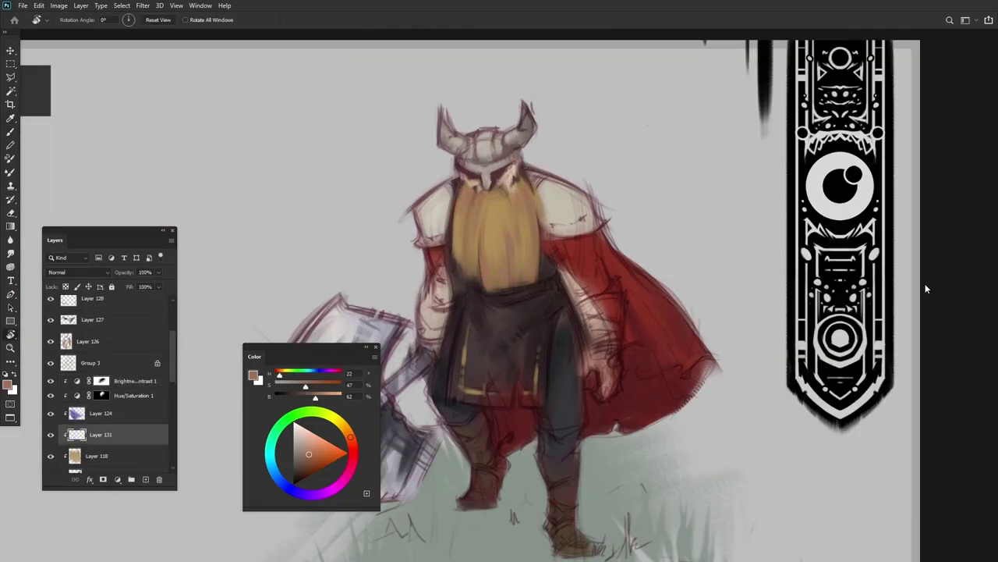
left_click(374, 357)
left_click(234, 417)
key("b")
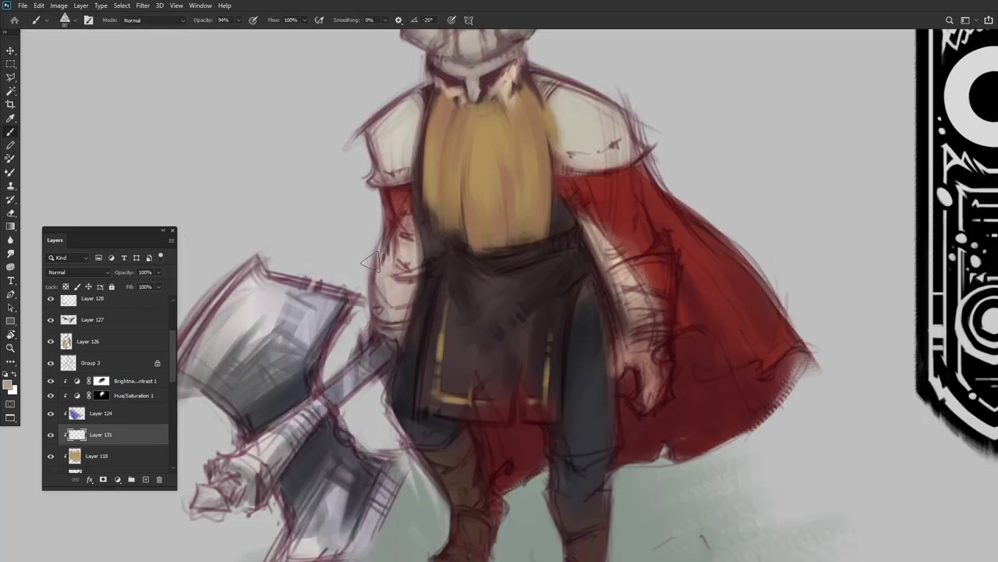
scroll(593, 270, "down", 5)
scroll(593, 270, "up", 2)
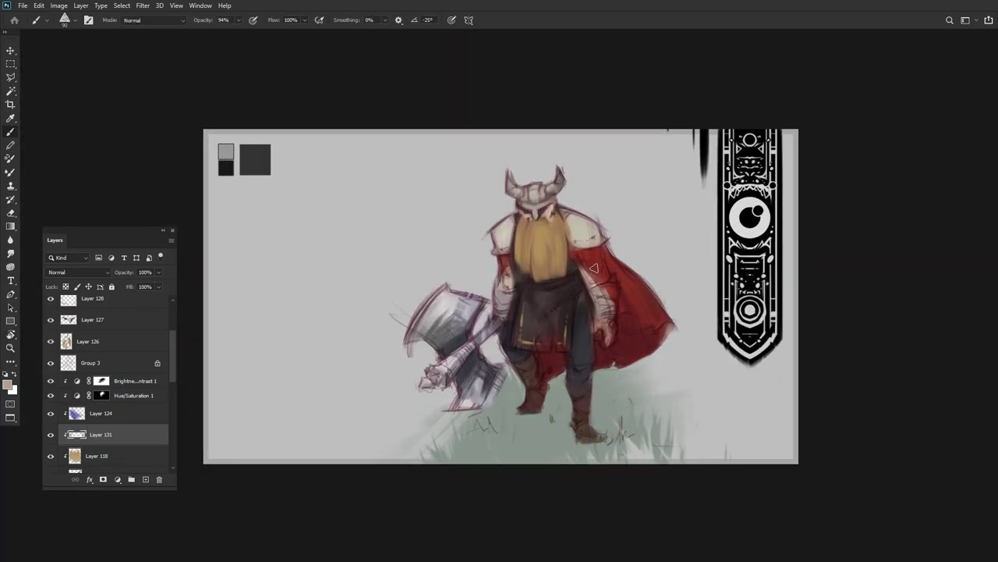
Add another clipped layer and shade the forearm wraps in a grey-brown of hue 31, saturation 17 and brightness 48
key("ctrl+shift+alt+n")
key("F6")
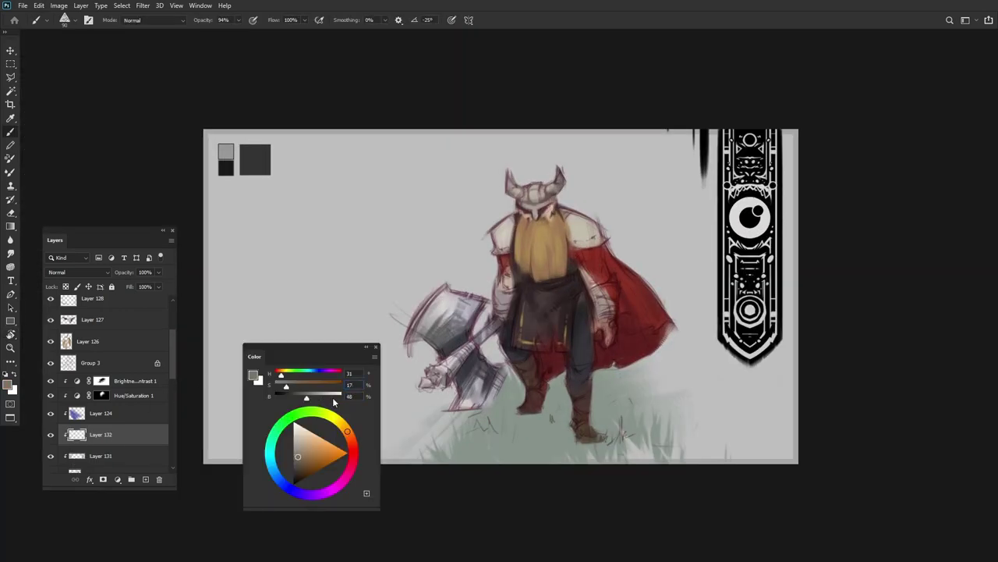
key("F6")
scroll(604, 303, "up", 5)
scroll(469, 281, "down", 4)
scroll(469, 281, "up", 2)
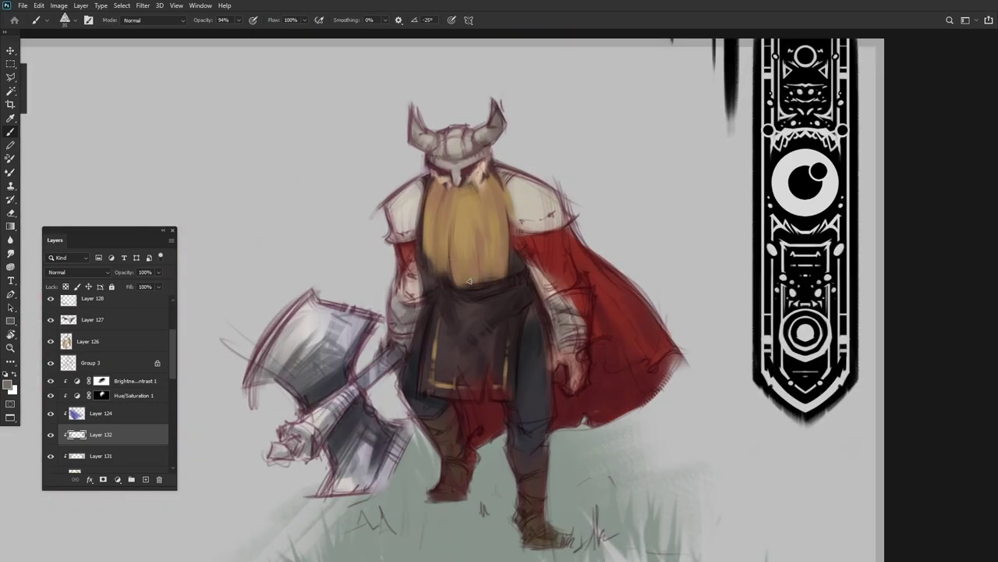
Add a further clipped layer and shade both shoulder pads with a warm grey of hue 31 and brightness 56
key("F6")
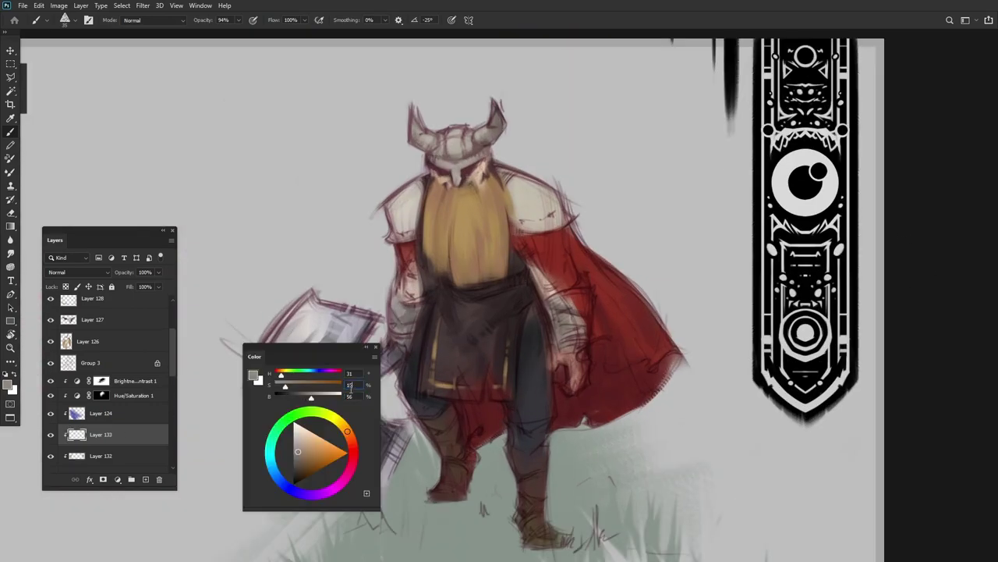
key("F6")
scroll(433, 195, "down", 3)
scroll(497, 245, "up", 4)
left_click_drag(468, 234, 457, 267)
scroll(457, 268, "down", 2)
scroll(342, 245, "up", 2)
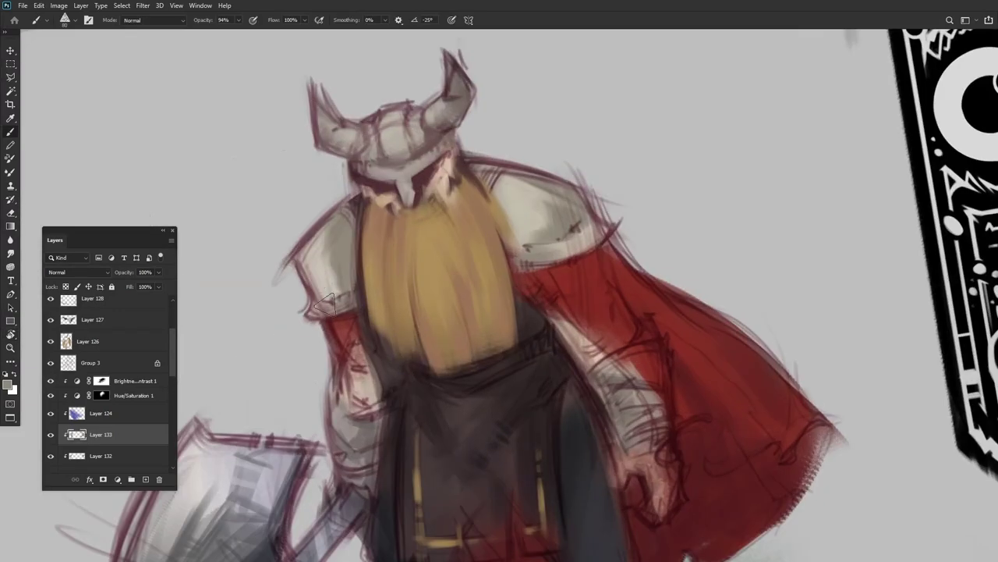
scroll(312, 275, "down", 3)
scroll(586, 271, "up", 2)
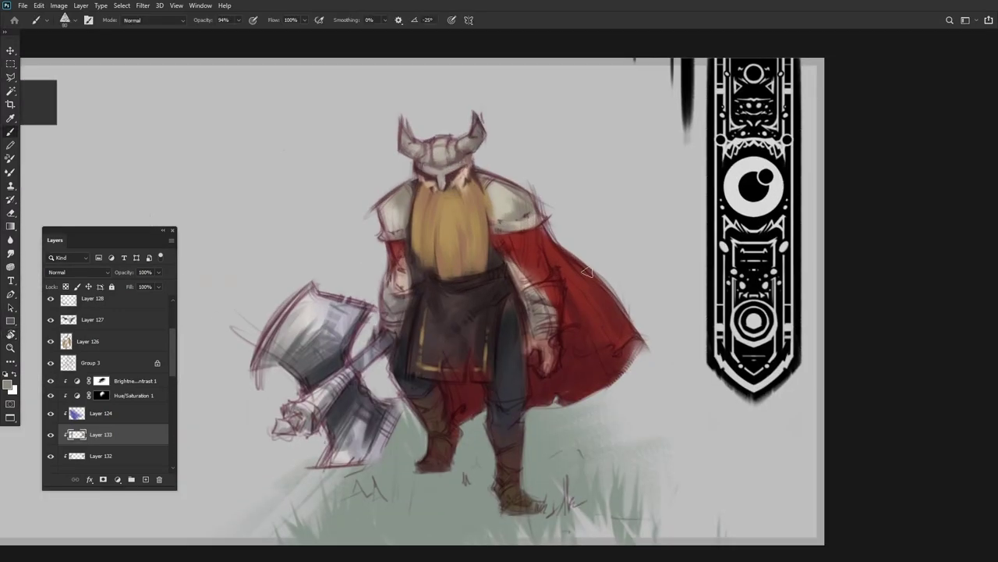
scroll(587, 270, "down", 2)
Add a clipped Hue/Saturation adjustment with a black mask and paint darker folds into the cape through the mask
key("ctrl+u")
scroll(620, 370, "up", 3)
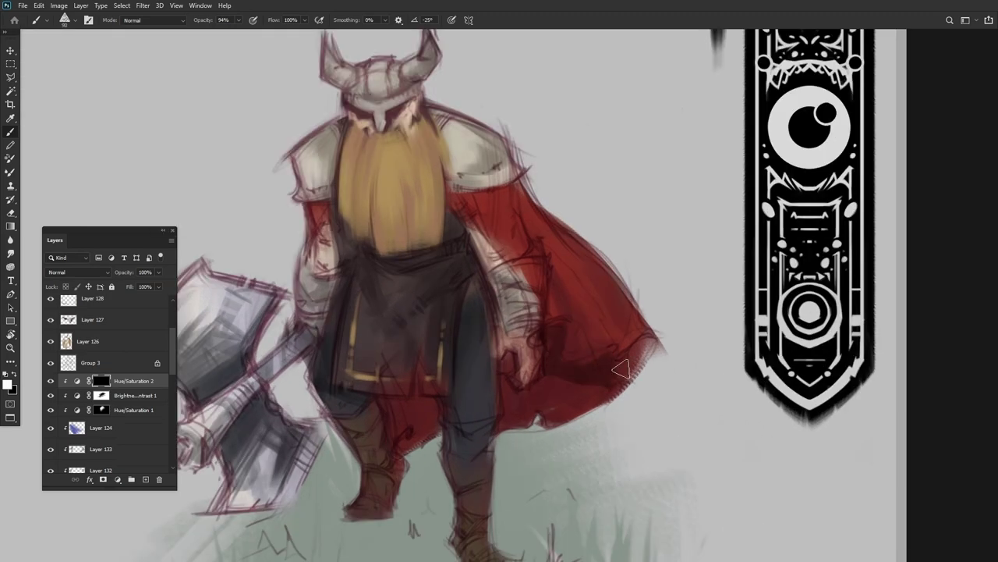
left_click_drag(620, 370, 601, 370)
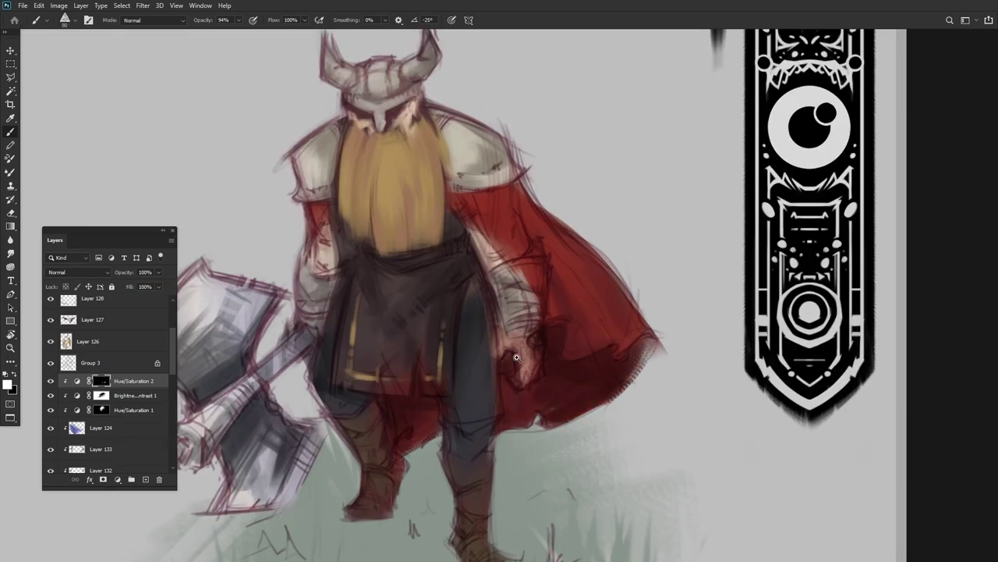
scroll(517, 358, "up", 2)
scroll(493, 353, "down", 3)
scroll(488, 220, "up", 1)
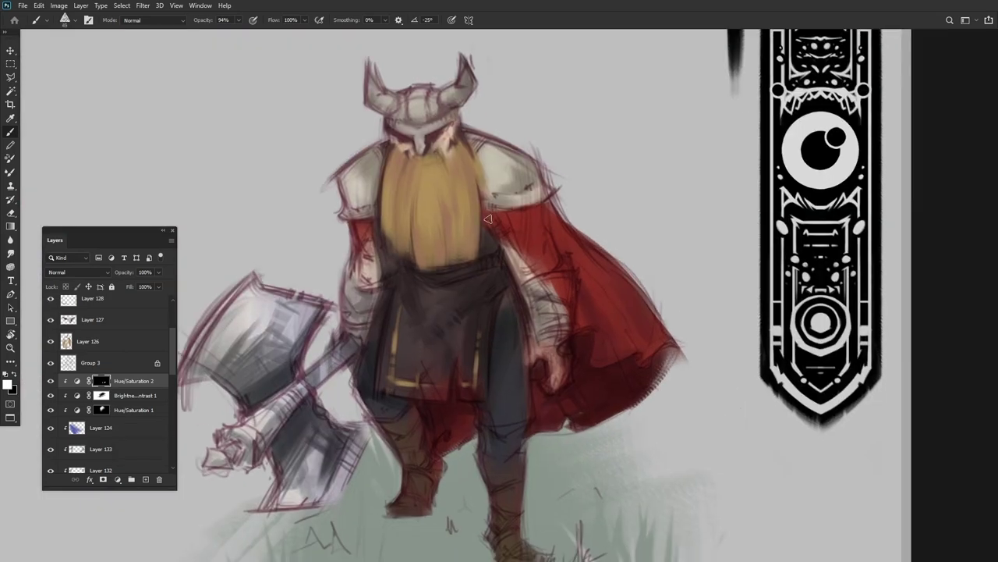
scroll(555, 246, "down", 3)
scroll(625, 266, "up", 2)
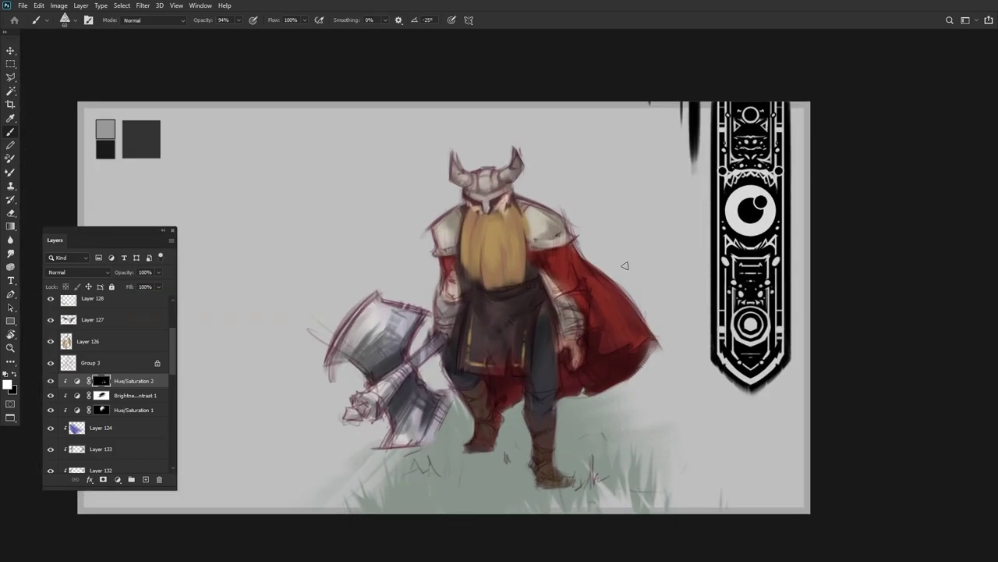
Add a new layer above the apron and beard paint layer and paint the hand gripping the axe in a sampled skin tone
scroll(169, 340, "up", 3)
left_click(148, 348)
left_click(553, 330, "alt")
scroll(441, 299, "up", 2)
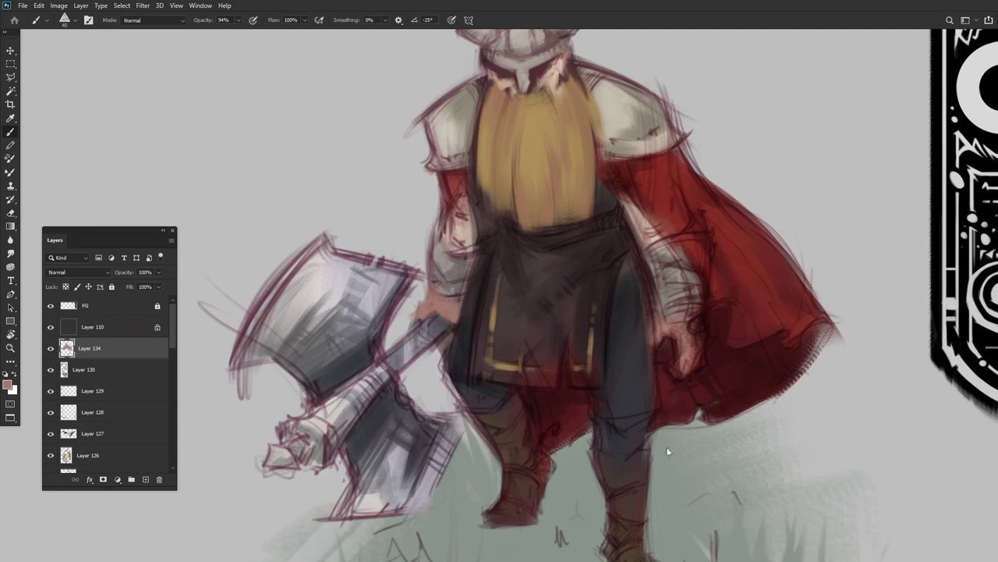
Switch to a flat pencil brush at 20% flow, add a new layer and block in strands over the dwarf's beard
scroll(484, 229, "down", 3)
key("F5")
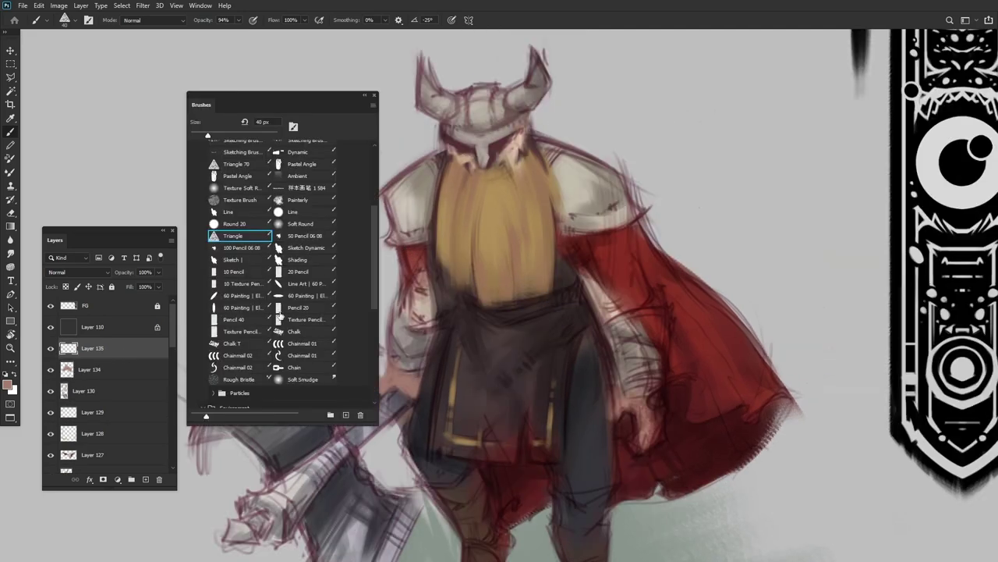
left_click(234, 236)
key("F5")
key("ctrl+shift+alt+n")
scroll(444, 178, "up", 3)
left_click_drag(573, 207, 562, 269)
left_click_drag(500, 281, 499, 436)
left_click_drag(429, 237, 421, 355)
left_click_drag(398, 300, 394, 363)
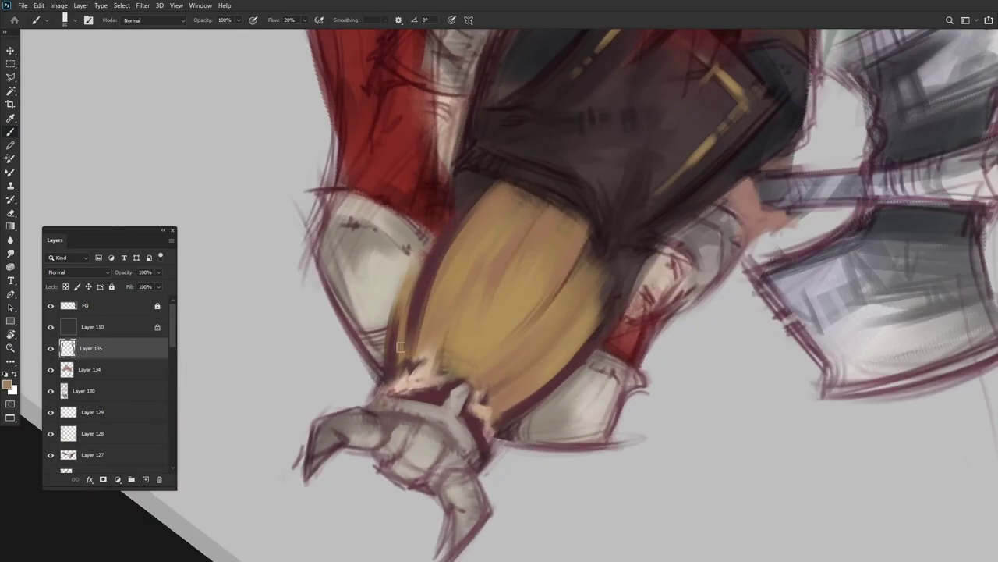
Paint dark gaps into the beard's lower tips and short tan accents along its edges in sampled colours
left_click_drag(500, 437, 546, 257)
left_click_drag(468, 242, 441, 326)
left_click(466, 265, "alt")
left_click_drag(465, 265, 487, 342)
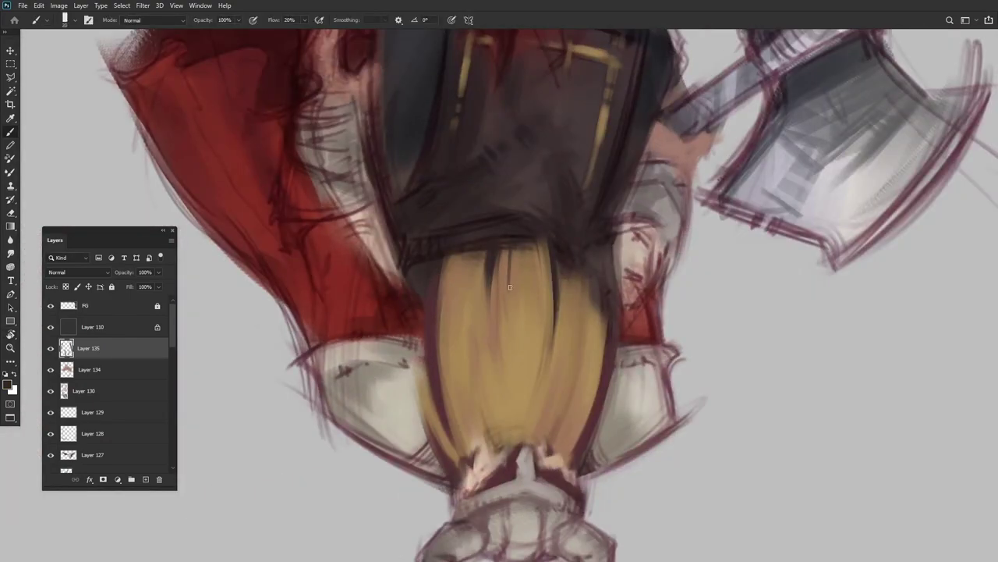
left_click_drag(530, 216, 414, 288)
scroll(473, 151, "up", 3)
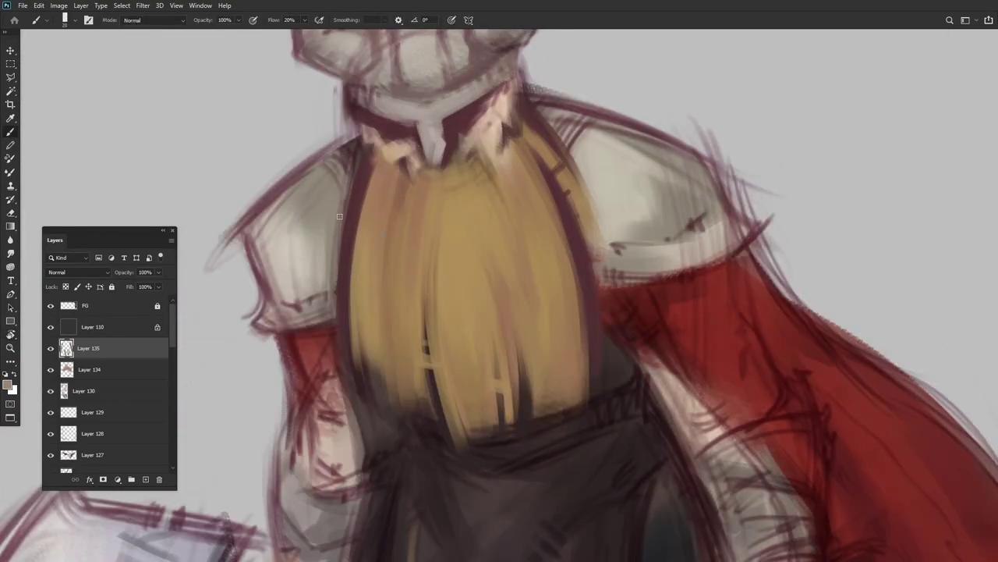
mouse_move(359, 168)
left_mouse_down()
mouse_move(332, 282)
mouse_move(567, 161)
left_mouse_up()
Add a new layer and paint the cheeks and eye areas beneath the helmet in a pale skin tone
key("h")
key("h")
left_click_drag(551, 100, 387, 232)
key("ctrl+shift+alt+n")
key("h")
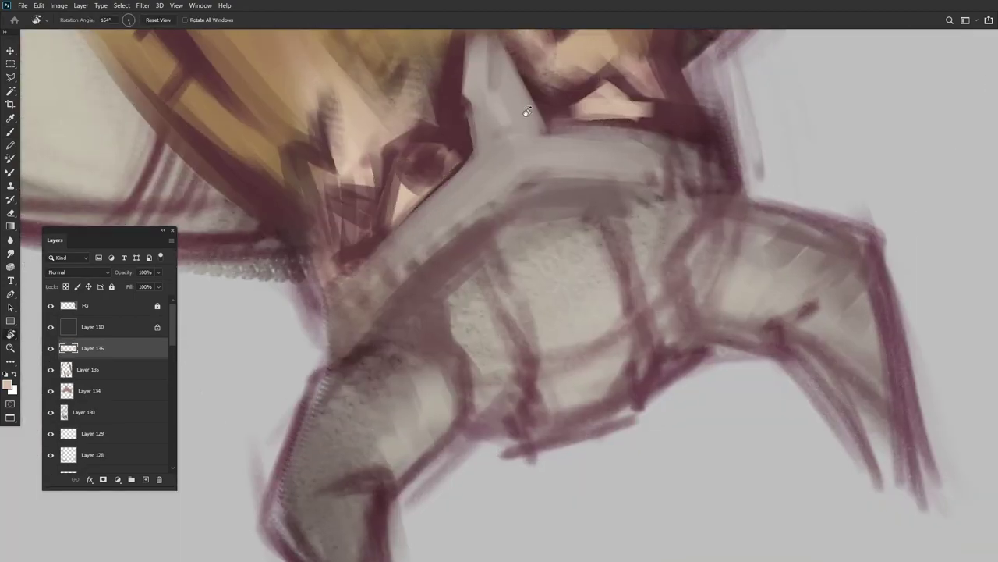
key("h")
left_click_drag(445, 156, 464, 234)
key("h")
Add another layer and shade the eye sockets under the helmet brow in a sampled dark maroon
key("h")
left_click_drag(363, 212, 518, 166)
key("ctrl+shift+alt+n")
left_click(345, 223, "alt")
key("h")
key("h")
left_click_drag(373, 158, 568, 201)
scroll(421, 215, "down", 1)
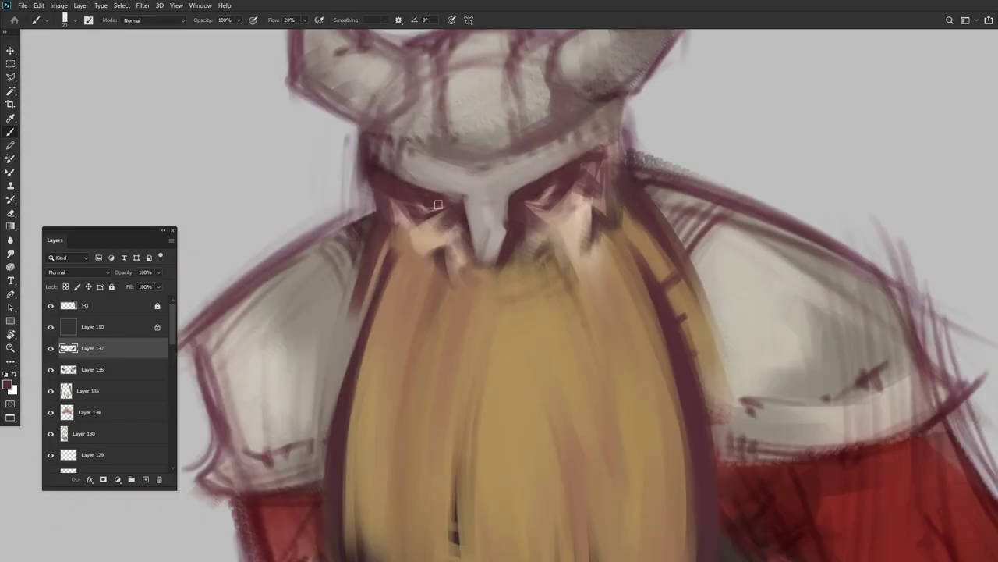
Sample a helmet grey and clean up the brow band and nose guard above the eyes
scroll(438, 204, "up", 1)
left_click(454, 171, "alt")
key("h")
left_click_drag(269, 169, 390, 249)
key("r")
key("r")
key("Escape")
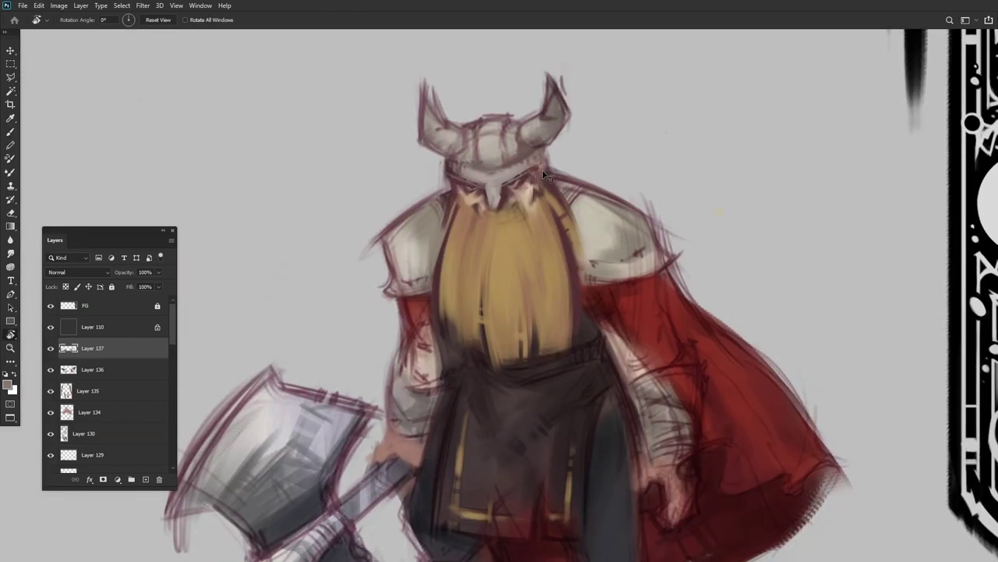
Add a new layer and paint dark accents along the helmet's brow rim and beneath the horns
key("h")
mouse_move(542, 172)
left_mouse_down()
mouse_move(517, 195)
mouse_move(546, 187)
left_mouse_up()
key("ctrl+shift+alt+n")
key("b")
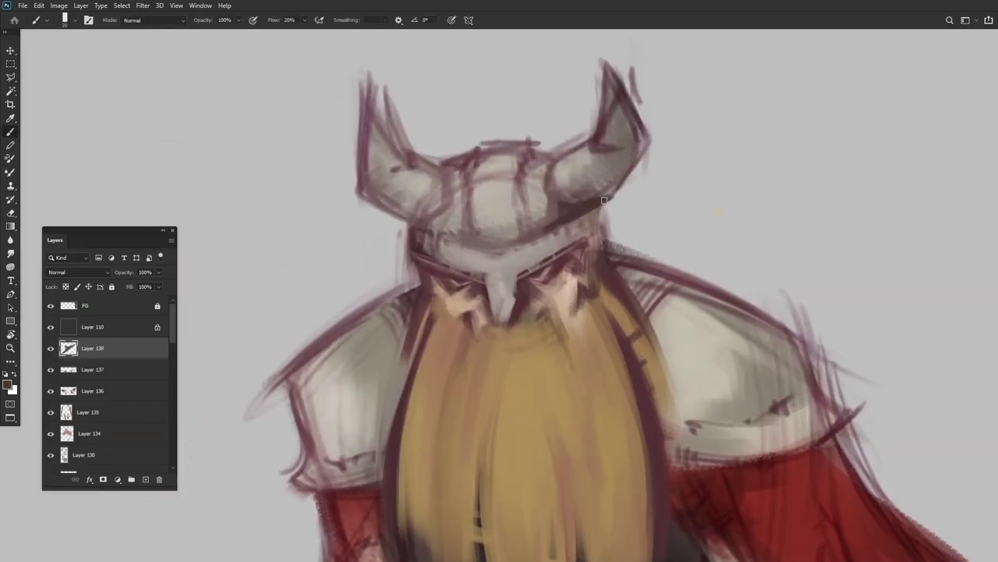
left_click_drag(436, 188, 386, 132)
left_click_drag(374, 223, 409, 156)
Add a further layer and strengthen the dark contours and shading of the helmet horns
key("r")
left_click_drag(468, 234, 506, 362)
key("h")
left_click_drag(382, 304, 581, 195)
key("r")
key("ctrl+shift+alt+n")
key("h")
Add another layer and touch up the strands along the beard's sides in a sampled tan
key("ctrl+shift+alt+n")
left_click_drag(455, 299, 468, 234)
key("h")
key("r")
left_click_drag(468, 234, 464, 233)
key("r")
left_click_drag(532, 266, 569, 330)
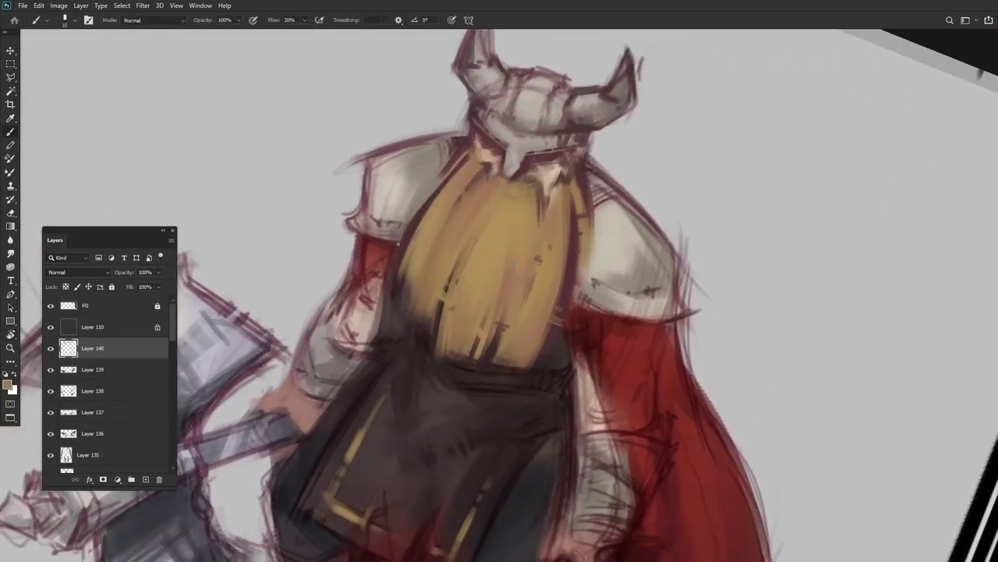
key("h")
left_click_drag(398, 244, 499, 230)
key("r")
mouse_move(499, 230)
left_mouse_down()
mouse_move(516, 228)
mouse_move(395, 296)
mouse_move(335, 279)
mouse_move(395, 184)
mouse_move(557, 267)
mouse_move(507, 297)
mouse_move(461, 300)
mouse_move(468, 265)
mouse_move(400, 322)
mouse_move(422, 392)
mouse_move(404, 348)
mouse_move(453, 333)
mouse_move(585, 368)
left_mouse_up()
Add a new layer and paint red and darker folds into the cape below the shoulder pad in sampled colours
key("ctrl+shift+alt+n")
key("b")
scroll(507, 242, "up", 3)
left_click(489, 256, "alt")
key("r")
key("h")
key("h")
key("r")
key("r")
key("r")
Add two more layers and deepen the dark cape shadow beside the lowered hand
left_click_drag(474, 368, 558, 433)
key("h")
key("r")
key("h")
key("ctrl+shift+alt+n")
key("h")
key("ctrl+shift+alt+n")
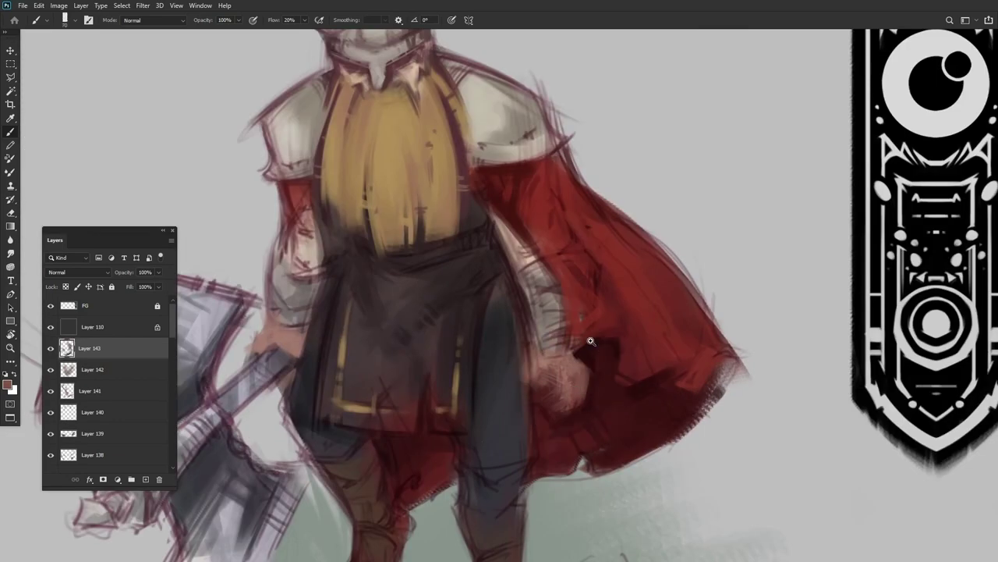
Merge the two newest cape paint layers down into the layer below them
key("ctrl+0")
key("ctrl+e")
key("ctrl+e")
key("e")
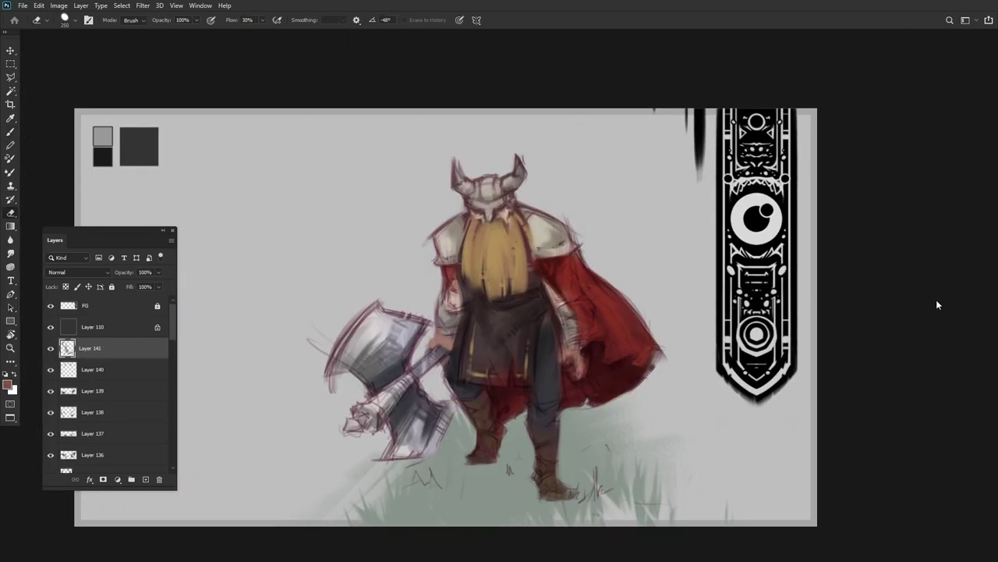
Add a new layer and paint the fingers and knuckles of the lowered hand in sampled skin tones
key("ctrl+shift+alt+n")
key("b")
scroll(479, 312, "up", 5)
mouse_move(479, 312)
left_mouse_down()
mouse_move(502, 374)
mouse_move(493, 334)
left_mouse_up()
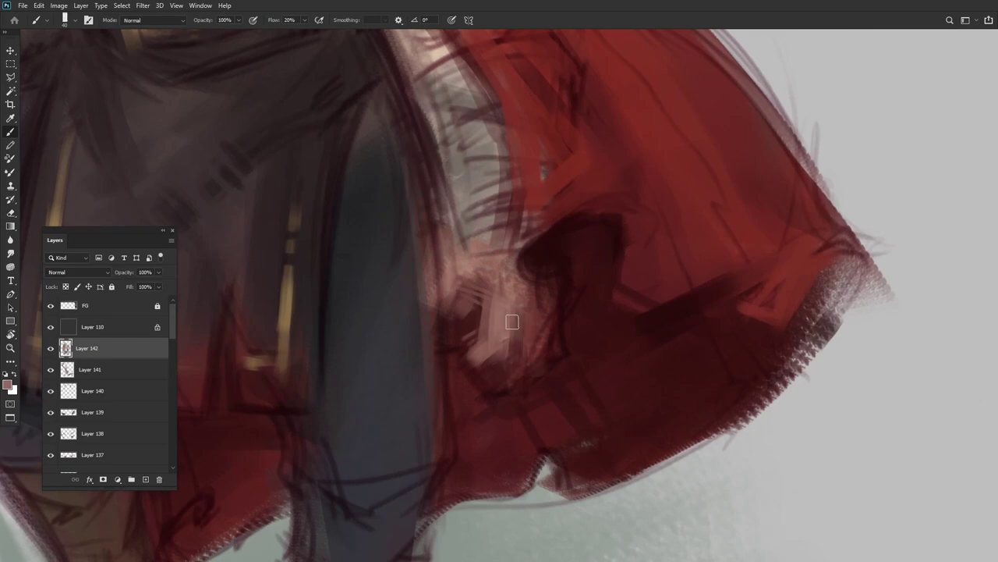
scroll(462, 332, "down", 5)
scroll(483, 327, "up", 5)
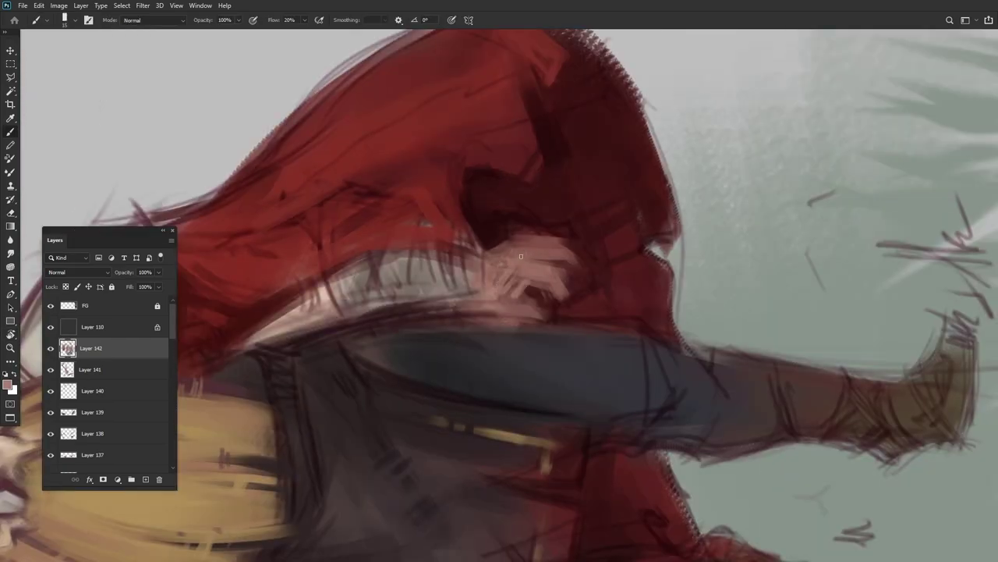
scroll(499, 327, "down", 5)
scroll(508, 326, "up", 5)
scroll(508, 326, "down", 5)
Cut in the lowered hand's silhouette and finger gaps with a dark red sampled from the cape
key("r")
left_click_drag(508, 326, 414, 225)
key("Escape")
key("b")
scroll(537, 232, "up", 5)
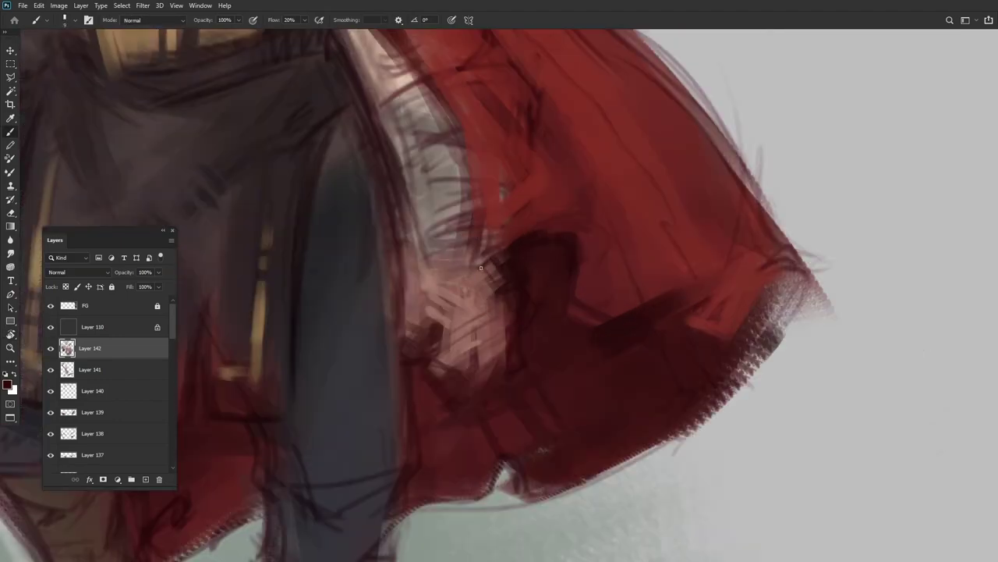
scroll(537, 232, "down", 3)
scroll(547, 350, "up", 2)
Add new layers, glaze the lowered hand softly at 10% flow and define the hand gripping the axe at 20% flow
key("ctrl+shift+alt+n")
key("ctrl+shift+alt+n")
scroll(541, 361, "down", 6)
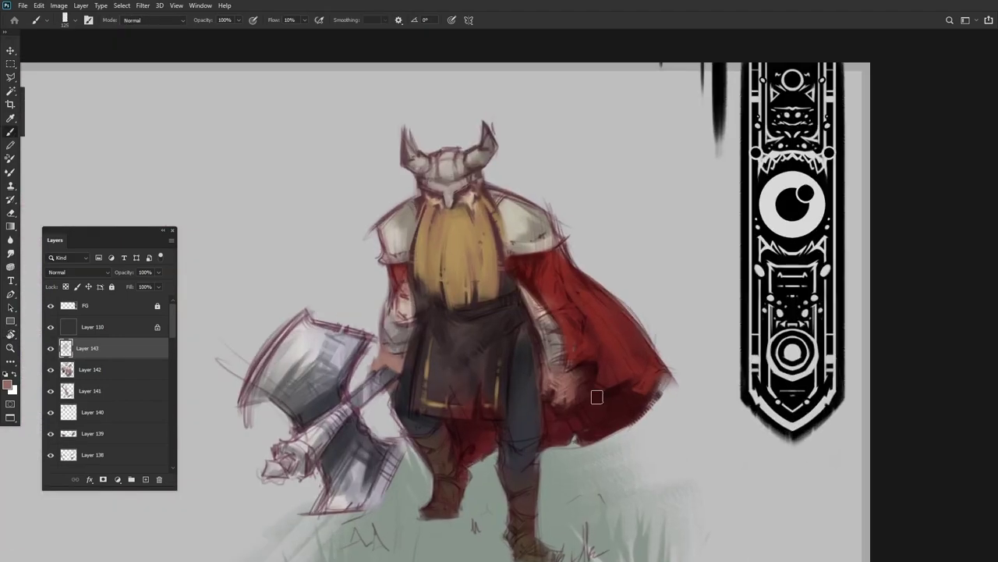
key("shift+2")
scroll(428, 313, "up", 5)
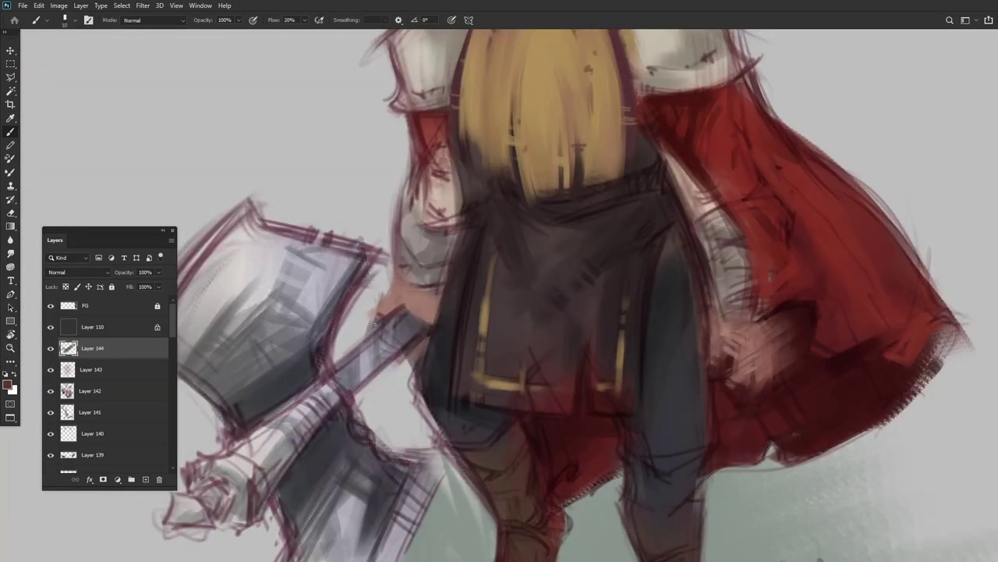
scroll(418, 354, "up", 4)
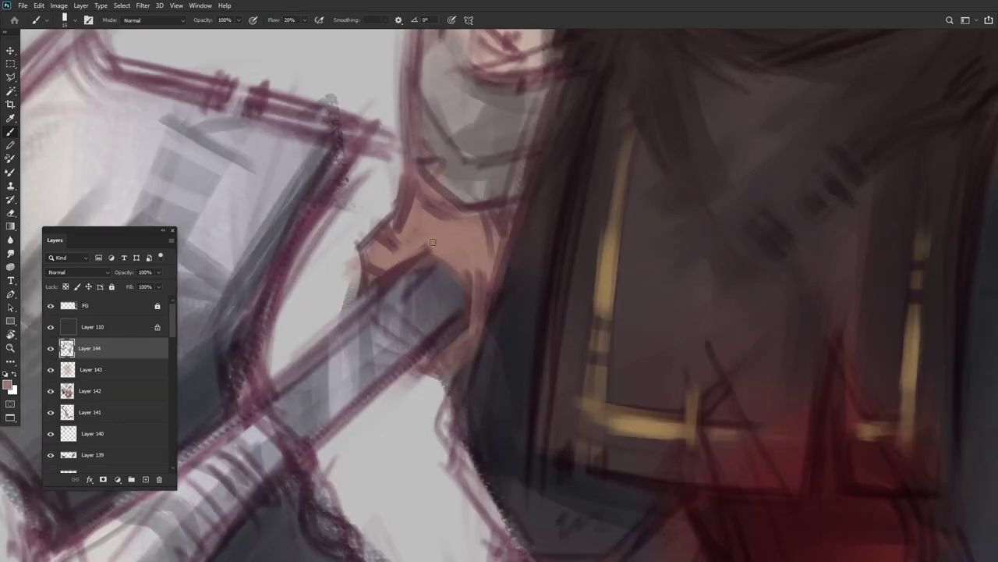
scroll(402, 206, "down", 5)
Add a new layer and paint sampled greys and pale highlights over the upper axe blade
key("ctrl+shift+alt+n")
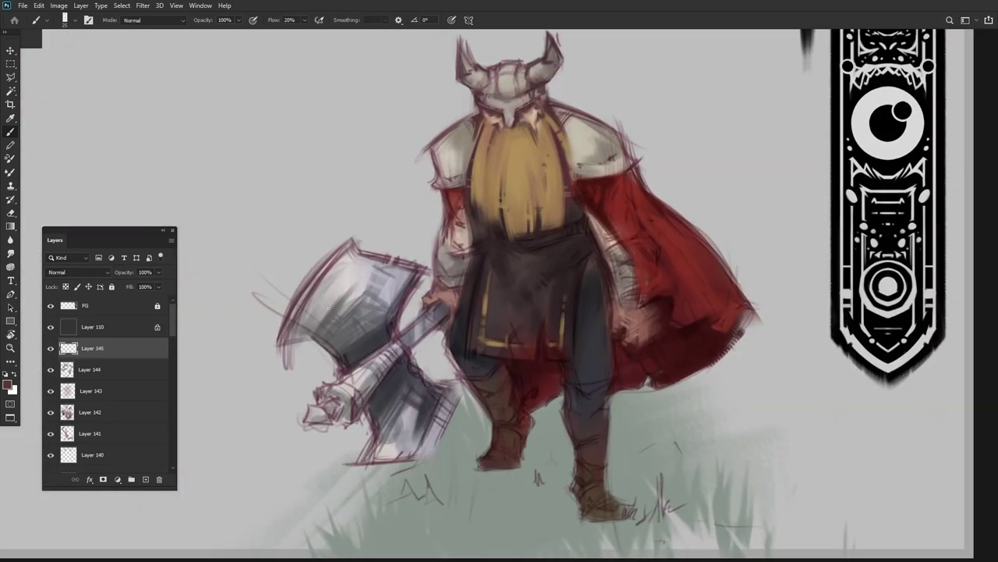
scroll(401, 230, "up", 4)
left_click(401, 230, "alt")
mouse_move(401, 230)
left_mouse_down()
mouse_move(343, 312)
mouse_move(317, 241)
mouse_move(363, 237)
mouse_move(365, 290)
mouse_move(343, 269)
left_mouse_up()
key("r")
scroll(351, 296, "down", 5)
scroll(363, 317, "up", 6)
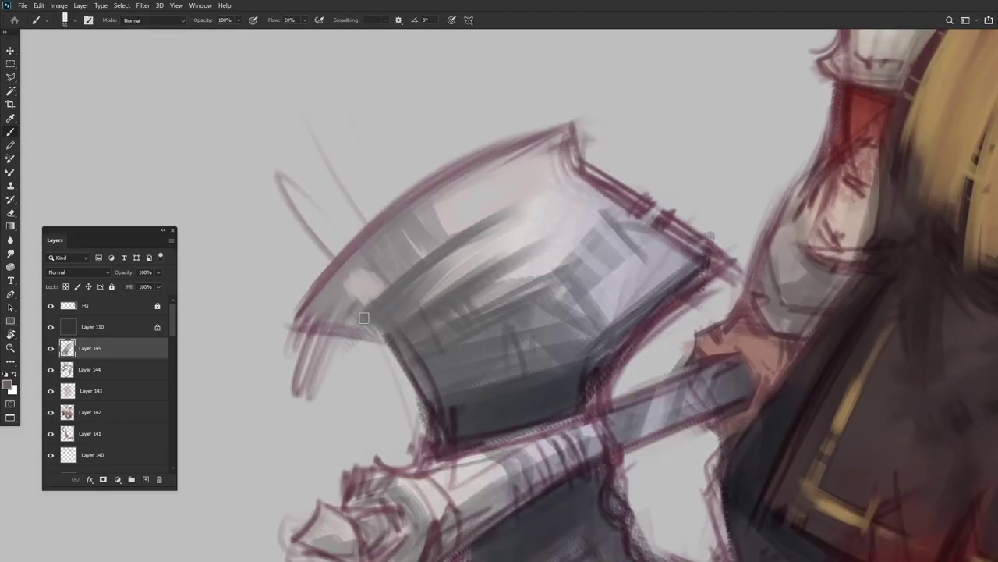
scroll(437, 244, "down", 5)
scroll(446, 263, "up", 5)
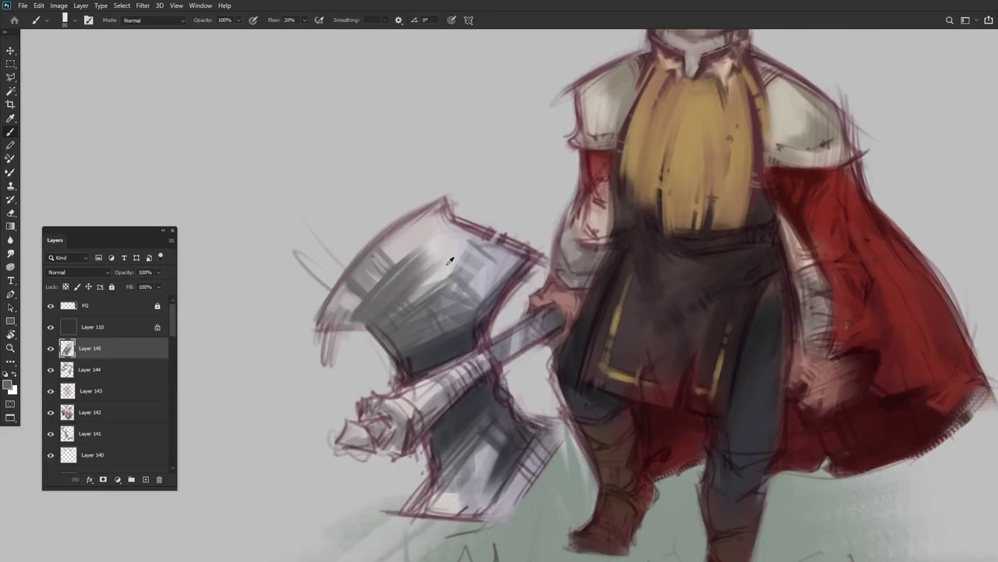
Darken the upper axe blade's outer contour, lower edge and inner bevel line
key("r")
left_click_drag(445, 262, 426, 295)
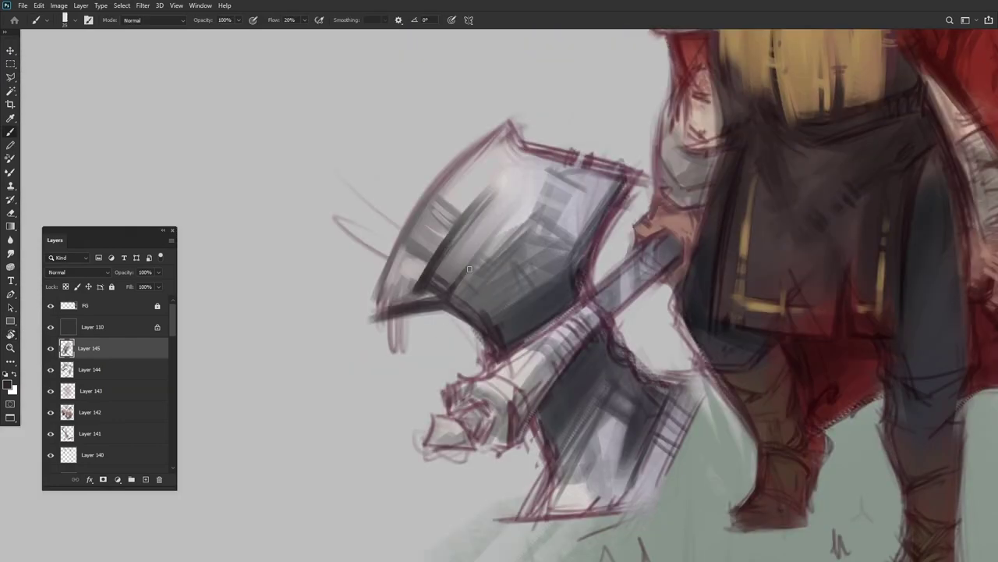
left_click_drag(575, 296, 510, 327)
scroll(507, 327, "down", 5)
scroll(468, 297, "up", 5)
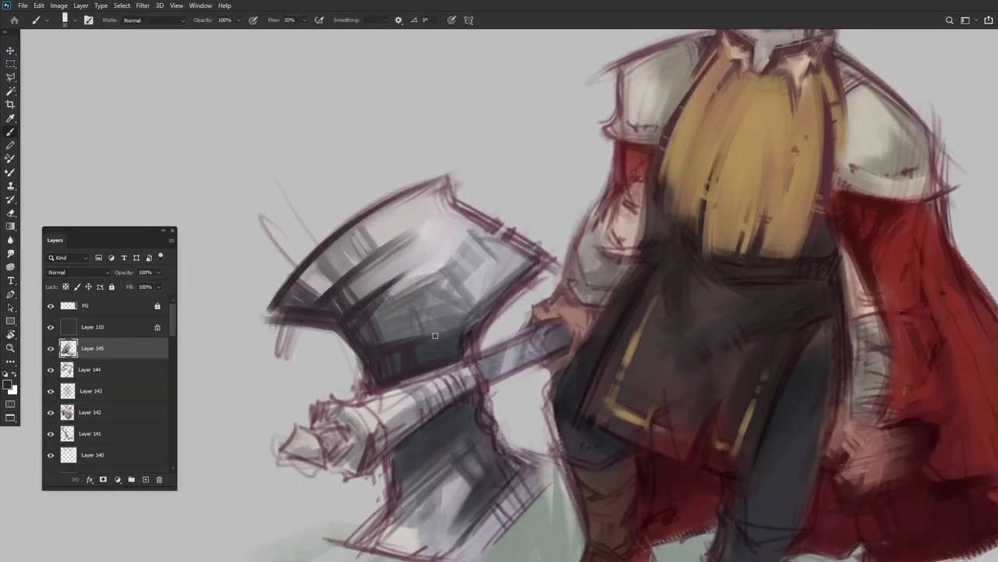
Sharpen the upper blade's cutting edge with dark strokes and add pale highlights across its top rim
scroll(435, 335, "down", 5)
scroll(398, 213, "up", 5)
scroll(388, 233, "down", 5)
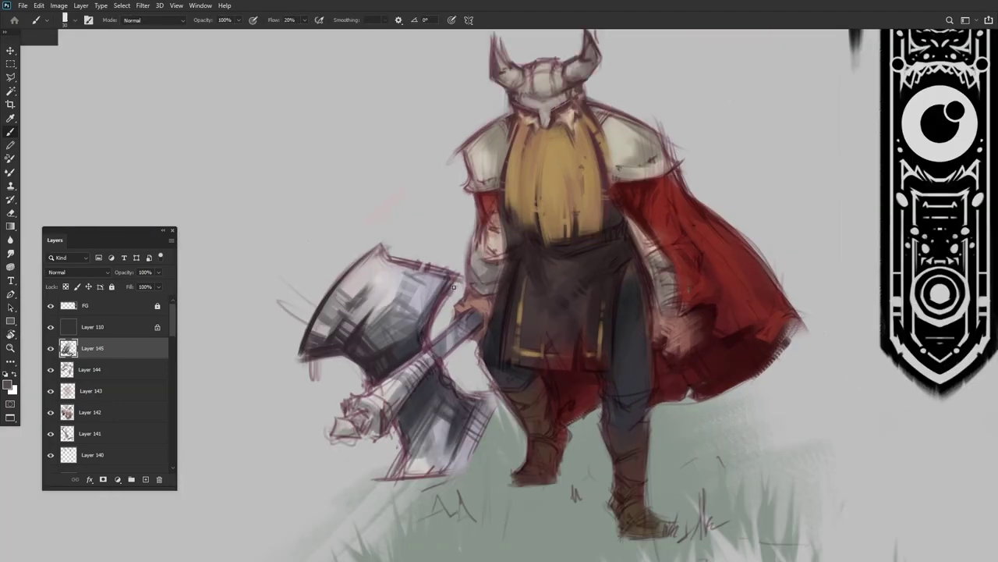
scroll(366, 249, "up", 5)
mouse_move(367, 250)
left_mouse_down()
mouse_move(419, 269)
mouse_move(508, 192)
left_mouse_up()
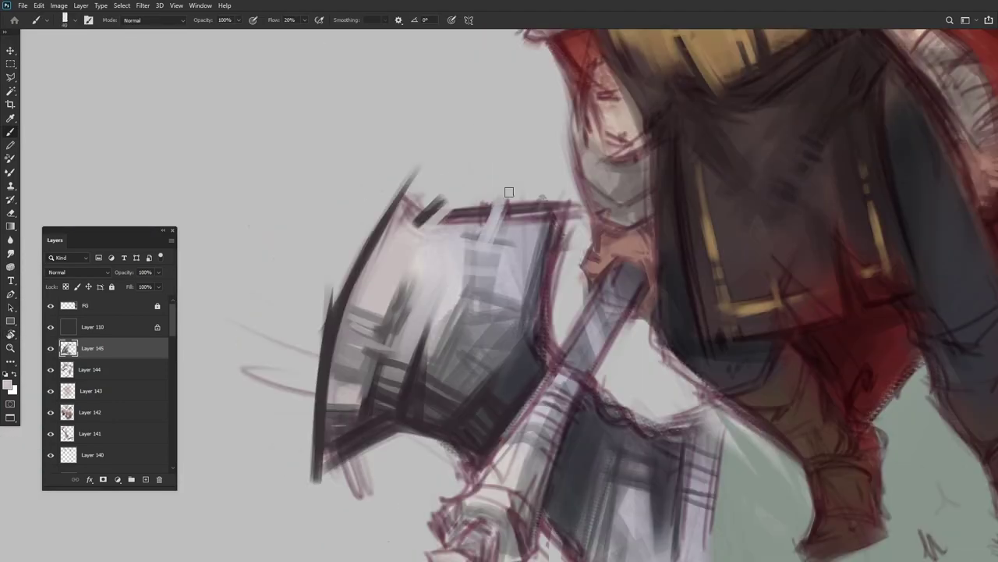
Shade the axe blades around the shaft and define the shaft and its spiked head with dark strokes
scroll(393, 243, "down", 5)
scroll(406, 277, "up", 5)
left_click_drag(336, 351, 407, 277)
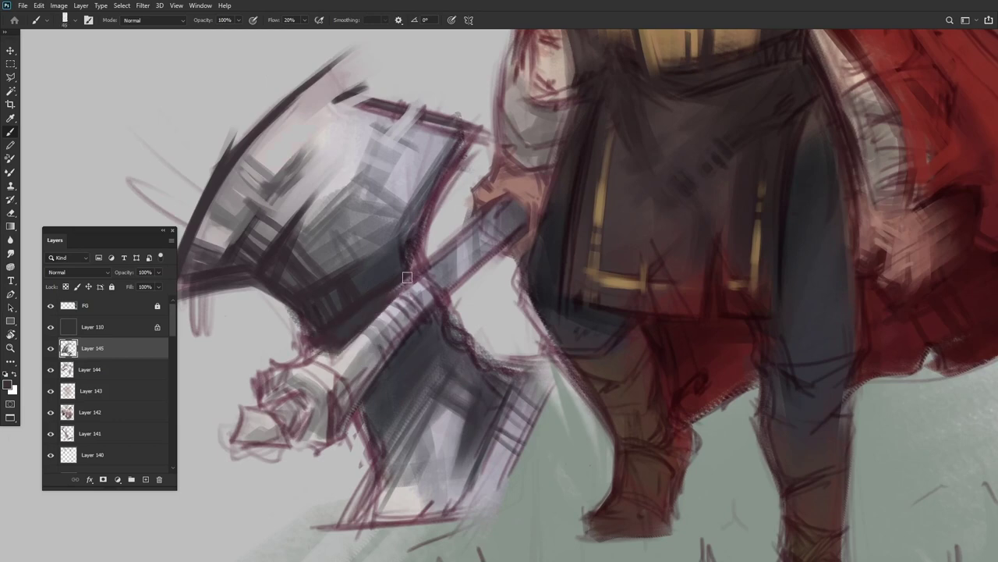
left_click_drag(304, 294, 343, 251)
left_click_drag(273, 406, 374, 386)
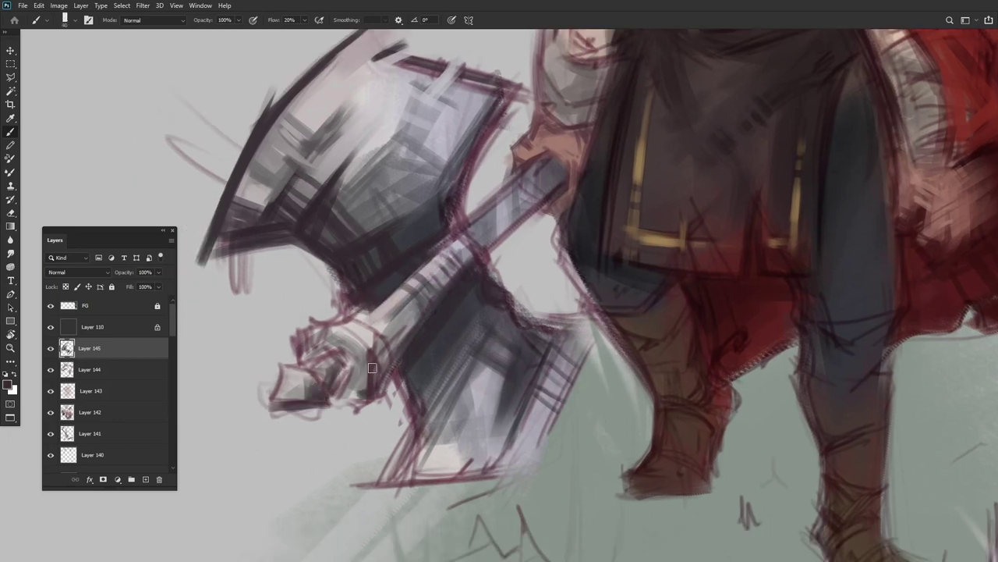
mouse_move(382, 351)
left_mouse_down()
mouse_move(483, 218)
mouse_move(557, 165)
left_mouse_up()
scroll(553, 328, "down", 5)
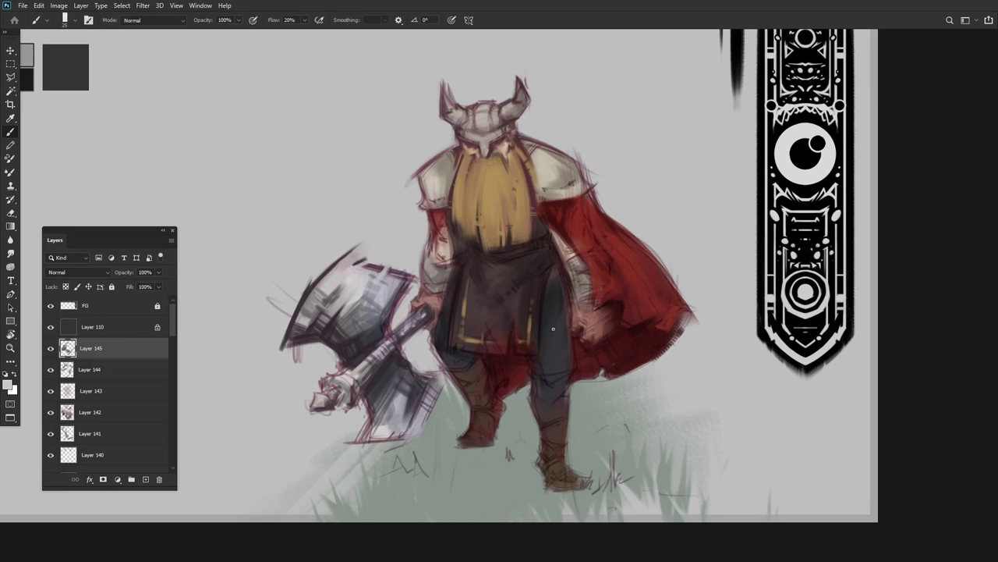
Merge the dwarf's paint layers into one, then add a new layer and refine the helmet visor and eye slits
key("ctrl+e")
scroll(501, 110, "up", 5)
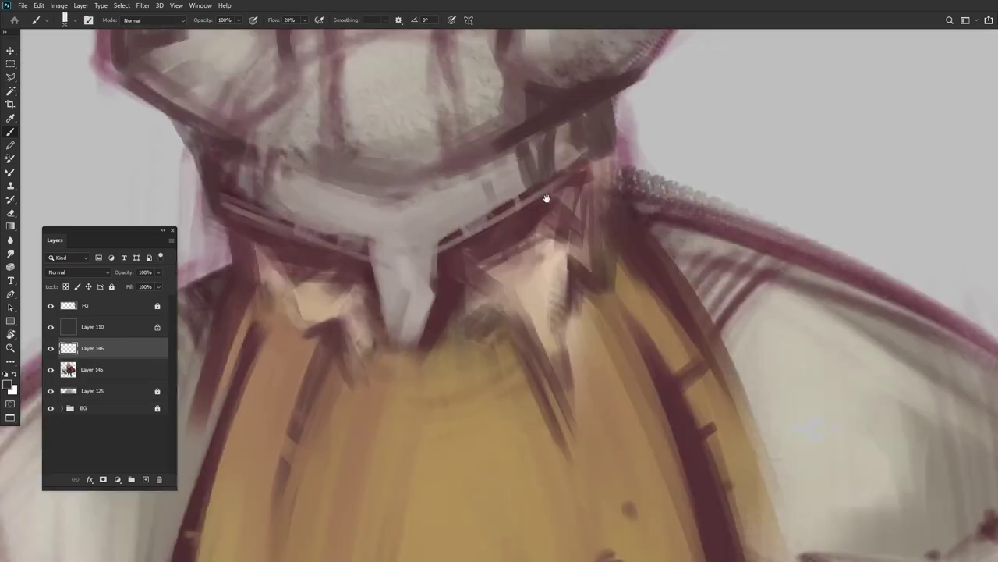
mouse_move(546, 200)
left_mouse_down()
mouse_move(478, 238)
mouse_move(493, 244)
mouse_move(517, 231)
mouse_move(319, 272)
left_mouse_up()
key("ctrl+shift+alt+n")
scroll(418, 300, "down", 5)
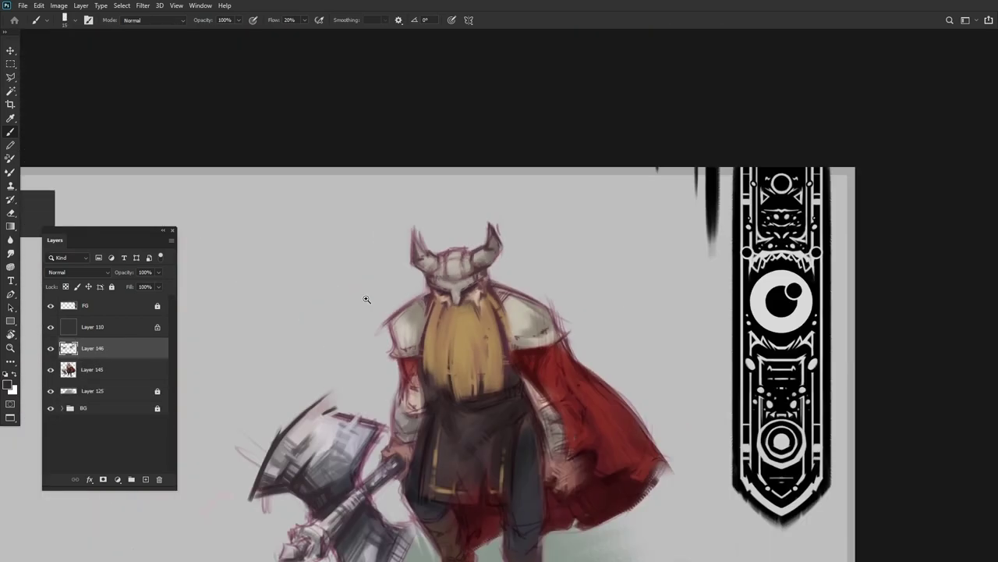
scroll(364, 296, "up", 5)
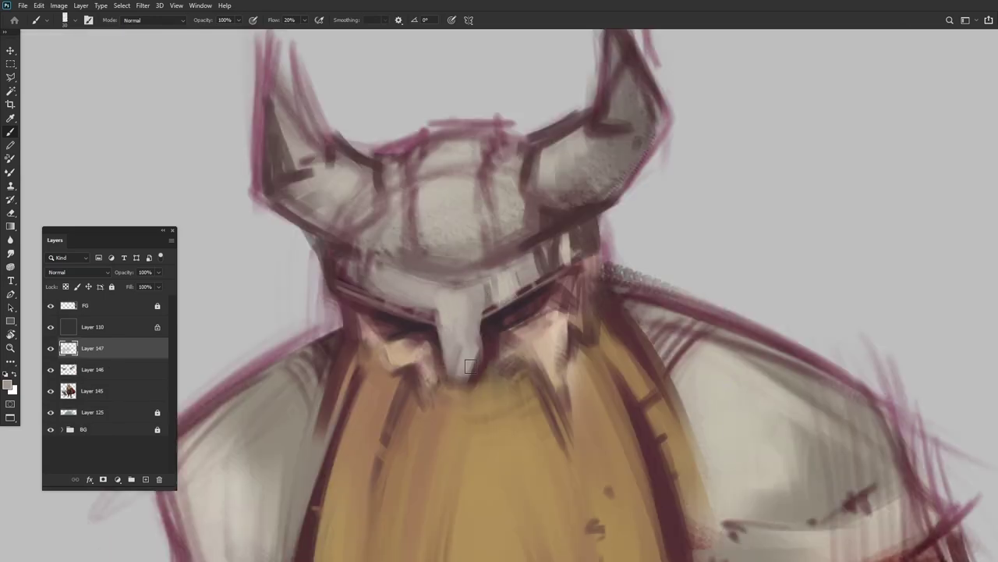
Rework the nose guard, horn contours and beard edges on the topmost paint layer
left_click_drag(470, 366, 528, 205)
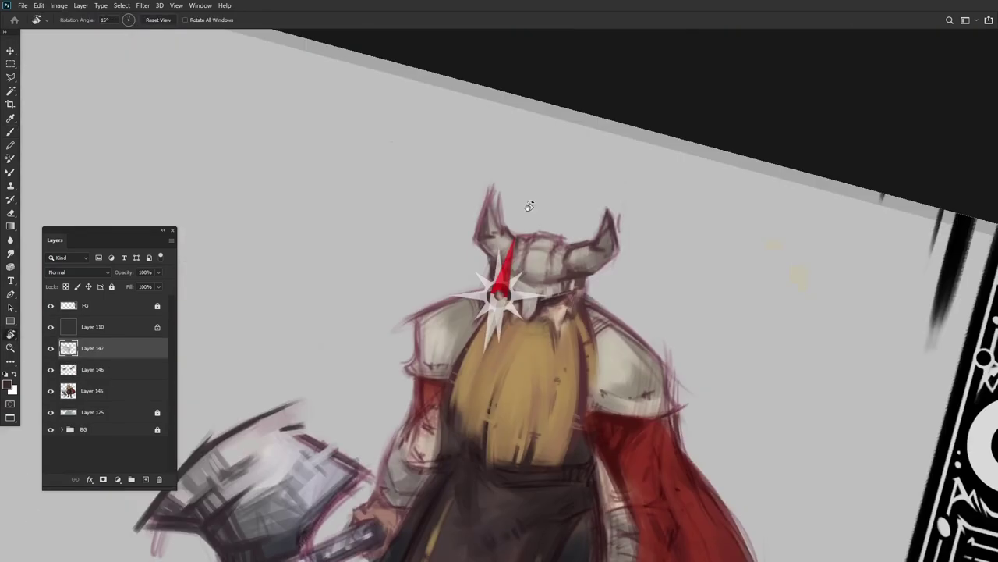
scroll(528, 205, "up", 5)
scroll(438, 235, "down", 3)
mouse_move(510, 169)
left_mouse_down()
mouse_move(499, 156)
mouse_move(483, 203)
mouse_move(534, 144)
mouse_move(515, 195)
mouse_move(536, 231)
left_mouse_up()
scroll(533, 143, "down", 3)
scroll(614, 232, "down", 5)
key("b")
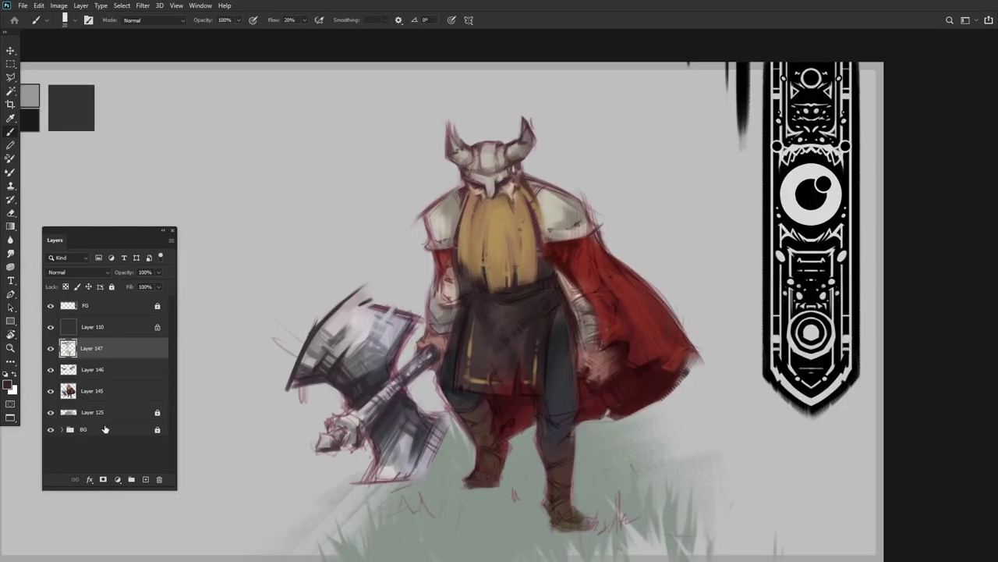
Add a new layer and darken the eye slits with a colour of hue 330, saturation 20 and brightness 20
key("ctrl+shift+alt+n")
scroll(509, 231, "up", 6)
left_click_drag(415, 229, 450, 259)
key("Escape")
scroll(535, 226, "down", 3)
scroll(448, 219, "up", 4)
key("F6")
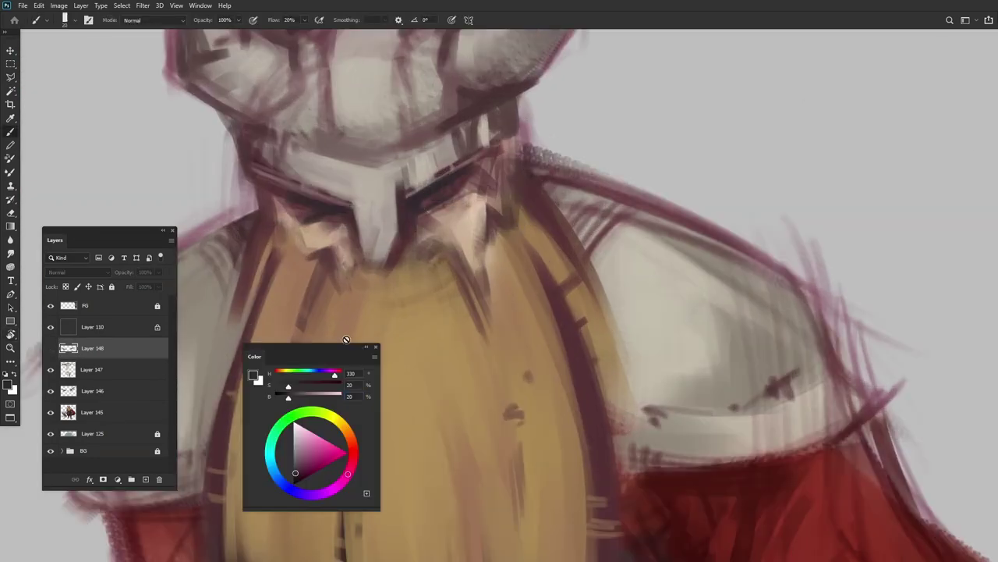
Add a new layer and rework the helmet's nose guard and eye slits with sampled light grey and near-black
scroll(472, 214, "down", 2)
key("ctrl+shift+alt+n")
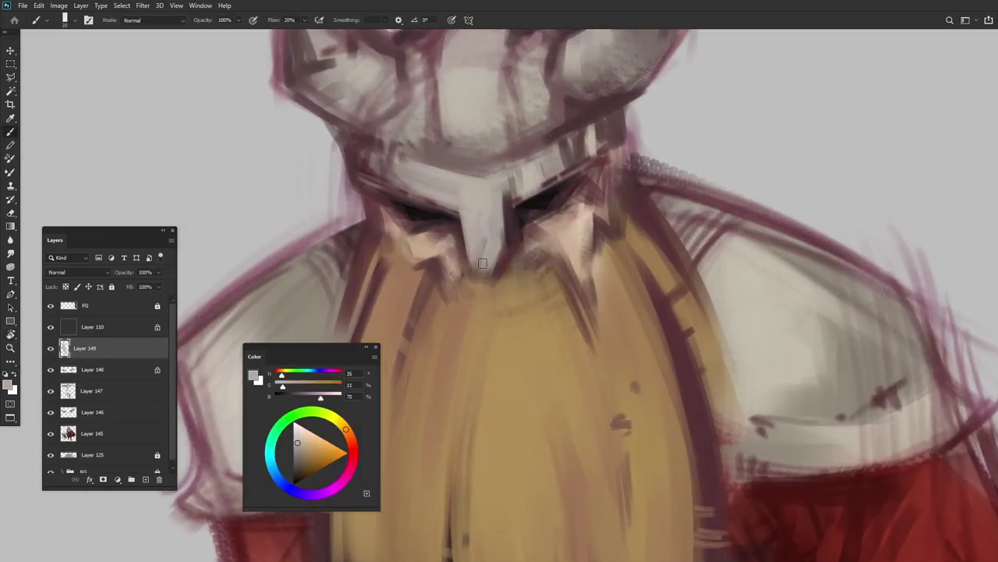
left_click(472, 215, "alt")
scroll(472, 215, "up", 2)
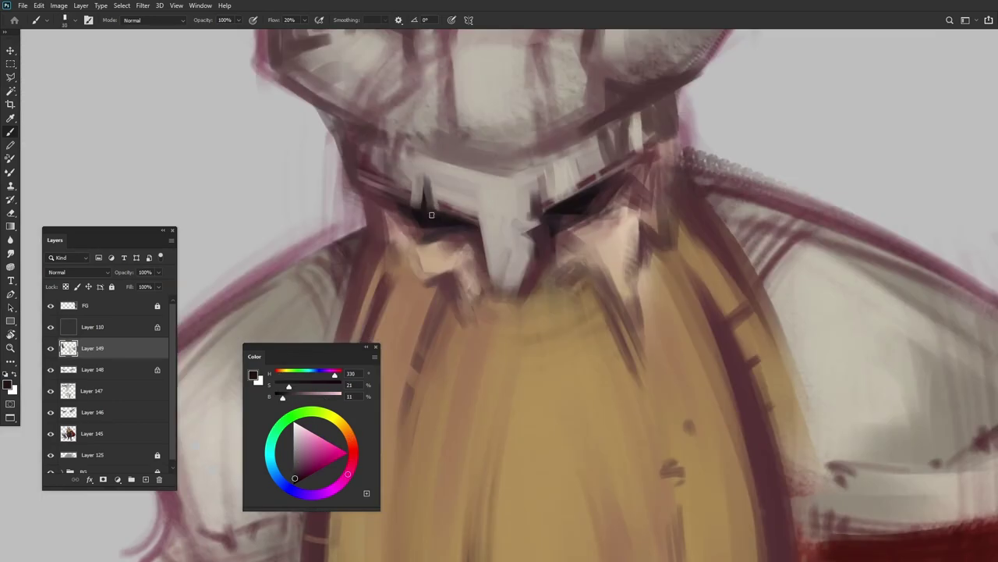
left_click(435, 210, "alt")
scroll(435, 211, "down", 3)
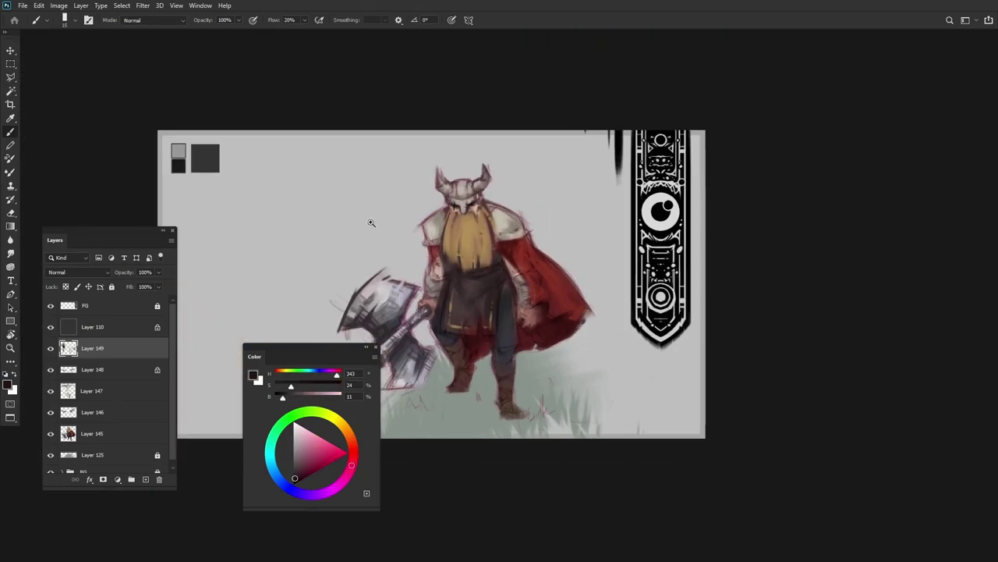
Add a new layer and deepen the shadows around the apron and the cape's inner edge with a sampled near-black
scroll(468, 206, "up", 4)
left_click(482, 204, "alt")
scroll(481, 204, "down", 4)
scroll(481, 205, "up", 6)
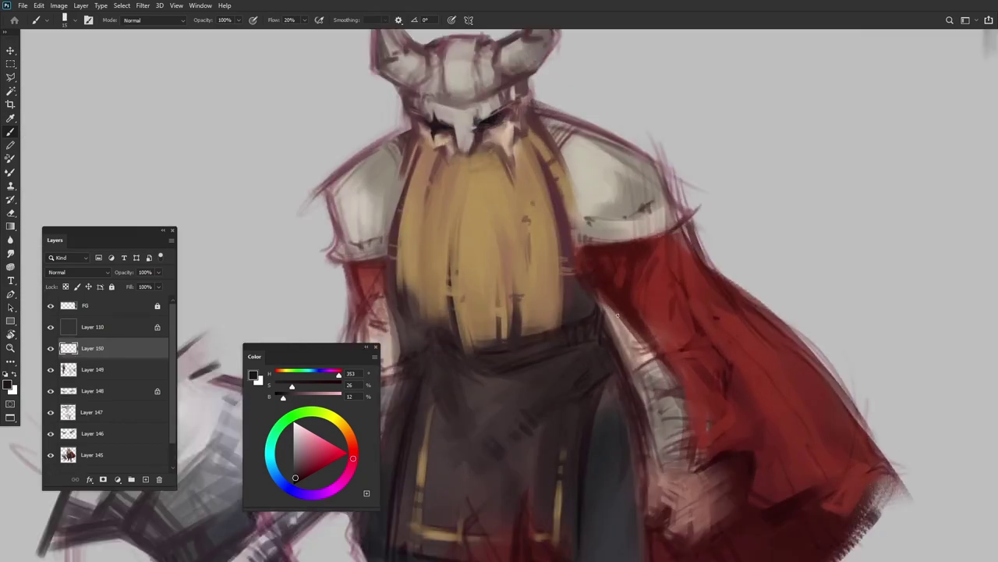
left_click_drag(499, 234, 558, 200)
key("ctrl+shift+alt+n")
left_click(559, 200, "alt")
scroll(559, 199, "down", 6)
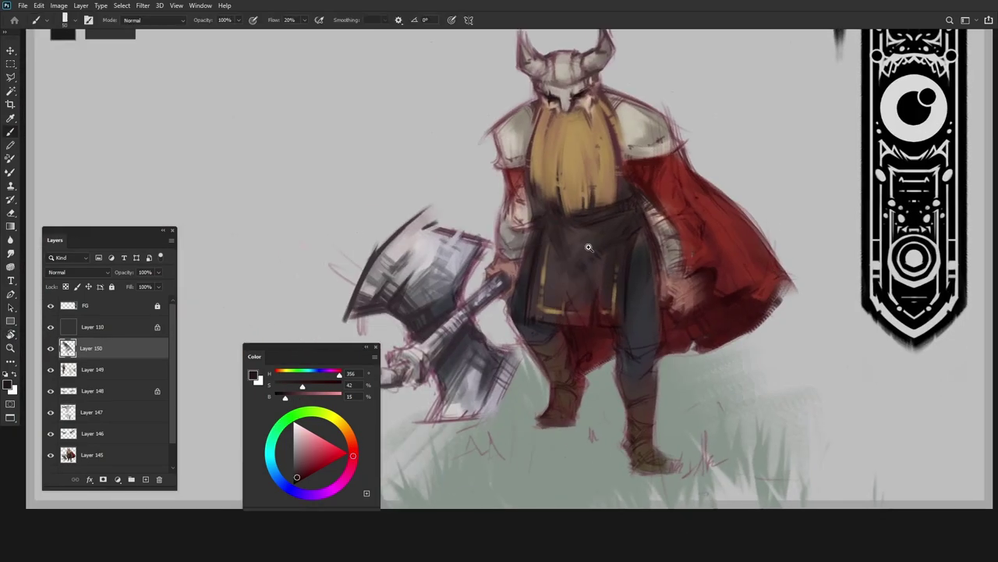
Add a new layer and shade the cape's outer edge and lower folds with a sampled dark red
key("ctrl+0")
left_click_drag(754, 286, 705, 295)
scroll(742, 279, "up", 5)
key("ctrl+shift+alt+n")
left_click(742, 279, "alt")
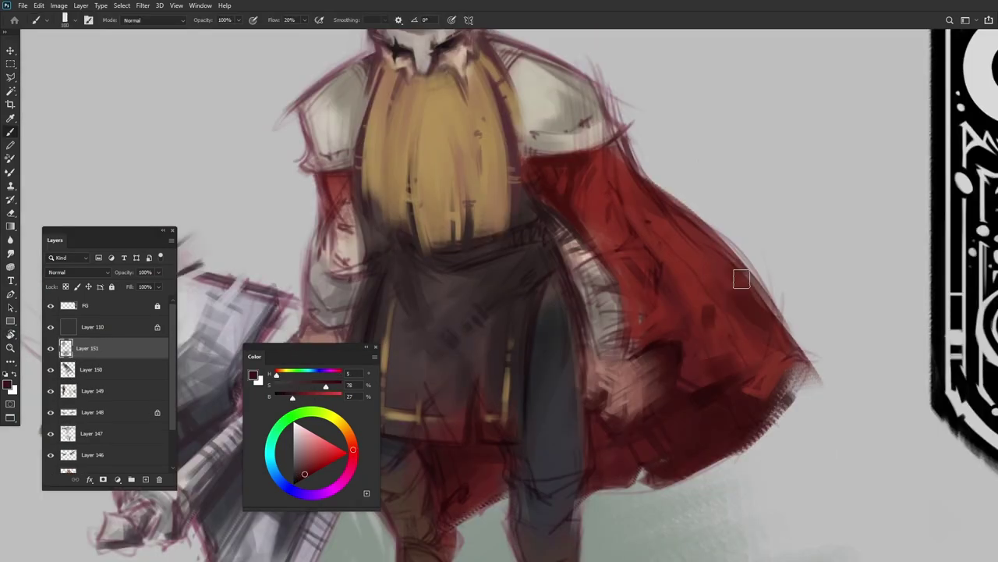
scroll(742, 278, "down", 3)
scroll(624, 186, "up", 2)
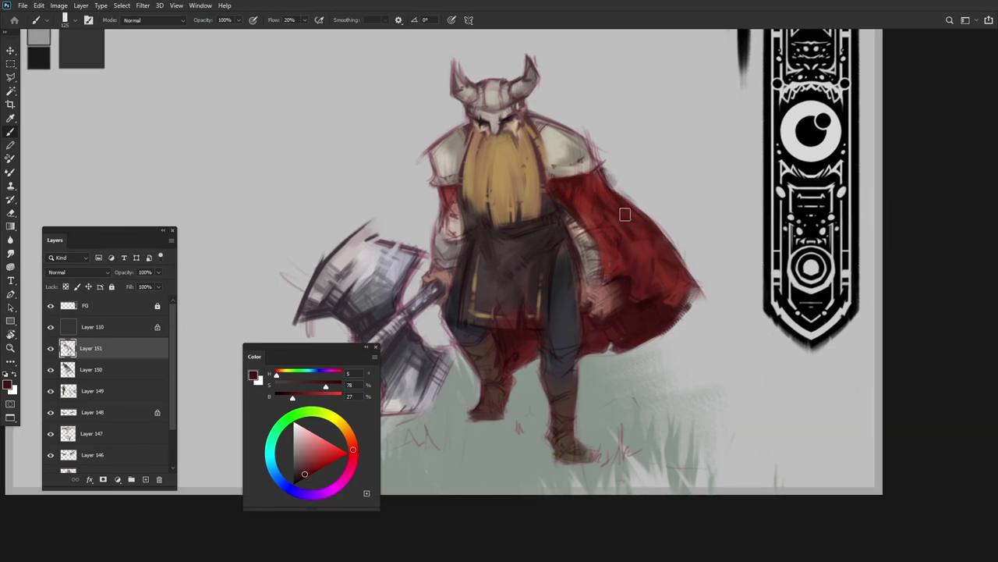
scroll(713, 263, "up", 2)
key("ctrl+0")
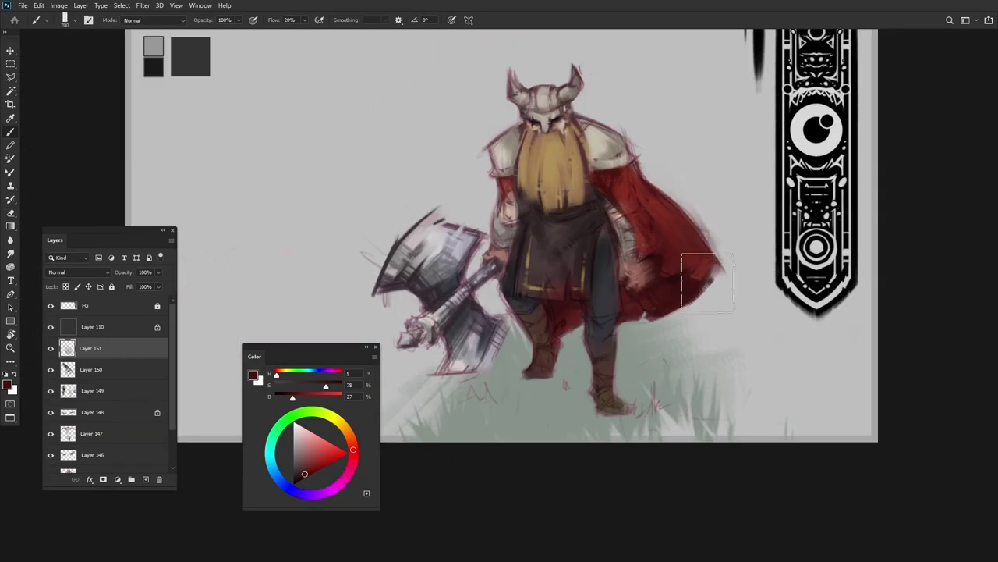
Add a new layer and break up the cape's lower hem with light grey patches and dark red strokes
key("ctrl+shift+alt+n")
left_click(684, 287, "alt")
left_click_drag(659, 294, 680, 311)
scroll(685, 288, "up", 3)
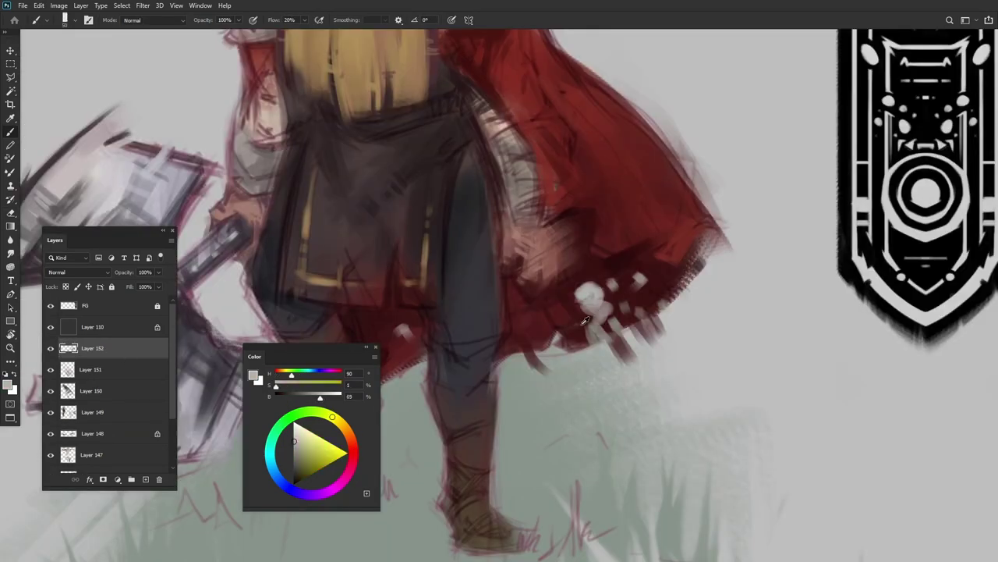
scroll(593, 296, "down", 3)
key("r")
left_click_drag(593, 296, 575, 223)
scroll(575, 223, "up", 4)
left_click(558, 223, "alt")
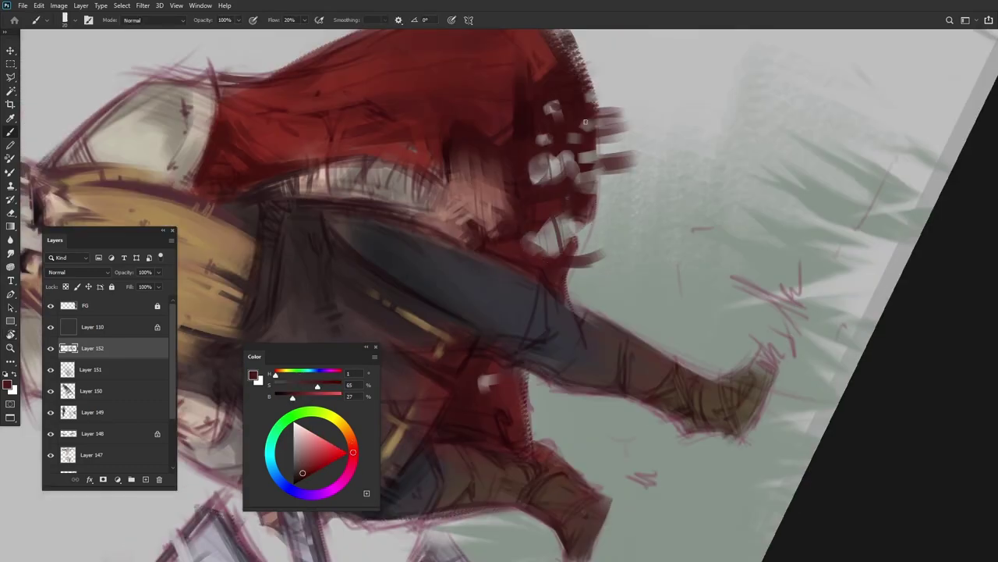
Restore the canvas rotation, add another layer and rework the ragged hem with sampled background grey and dark red
key("r")
left_click_drag(585, 122, 491, 290)
key("Escape")
key("ctrl+0")
key("ctrl+shift+alt+n")
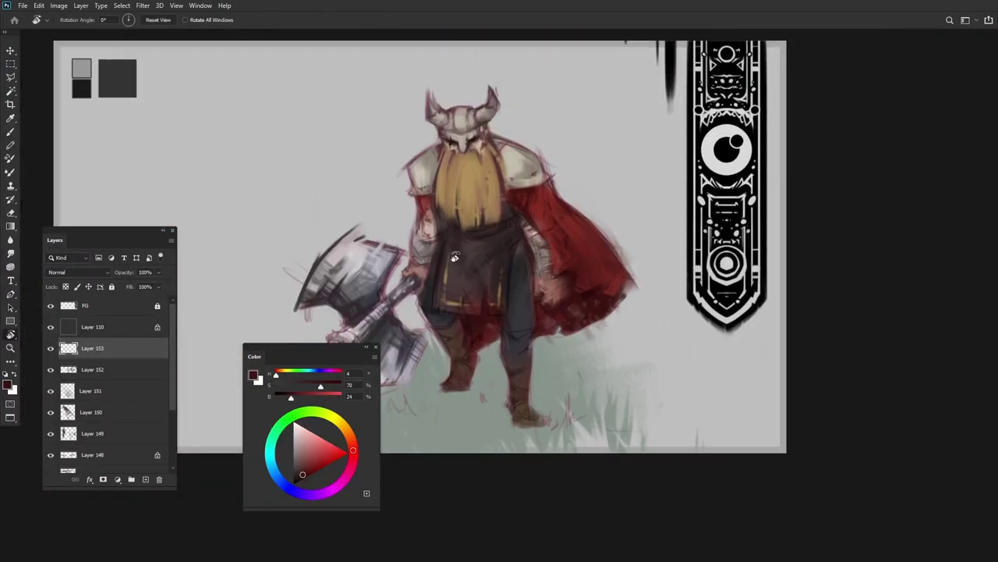
key("b")
scroll(598, 289, "up", 5)
left_click(584, 289, "alt")
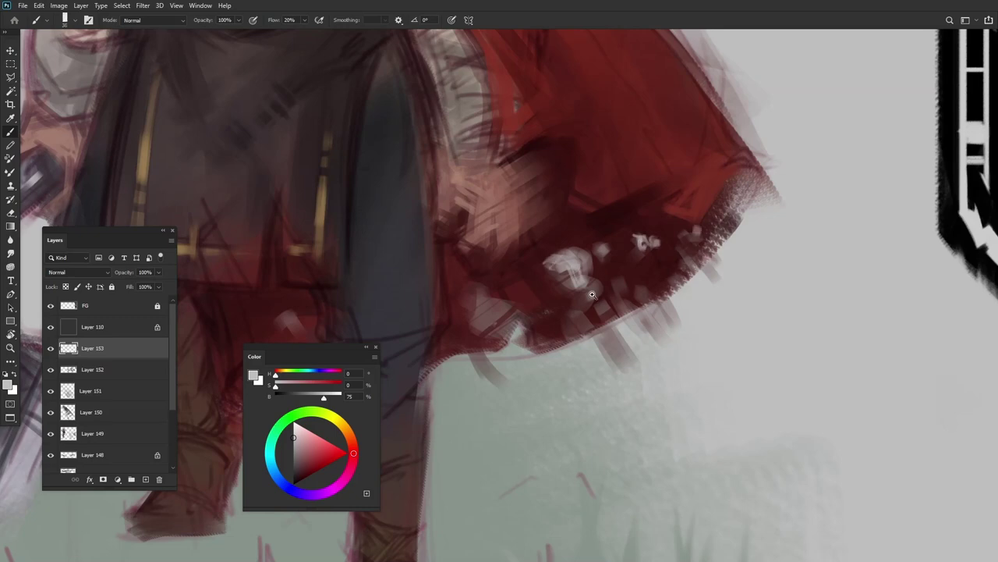
key("ctrl+0")
scroll(679, 312, "up", 3)
left_click(679, 312, "alt")
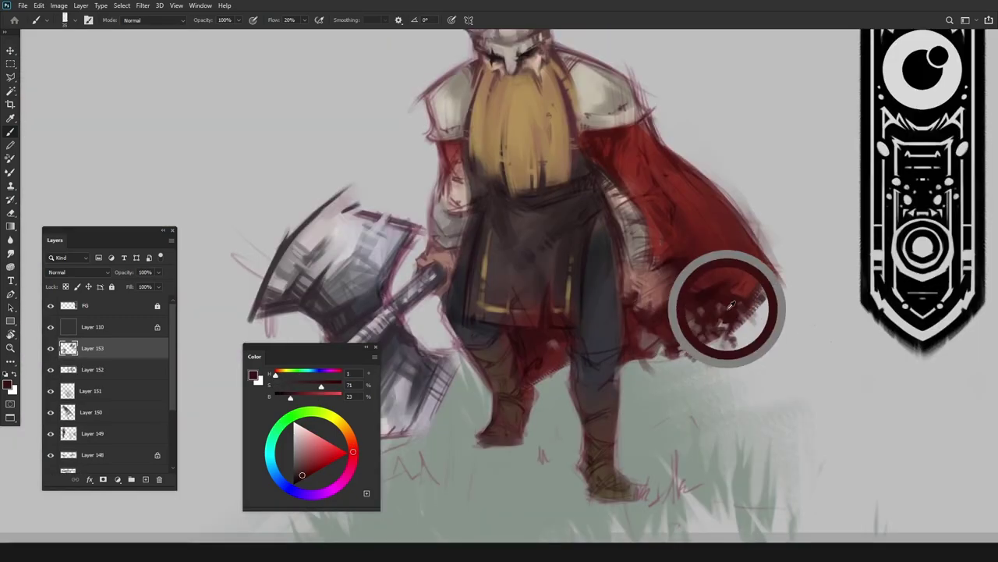
Paint dark red tatters along the cape's lower edge on a new layer and merge the hem layers down
key("ctrl+shift+alt+n")
left_click_drag(772, 285, 634, 340)
key("ctrl+e")
key("ctrl+e")
key("ctrl+0")
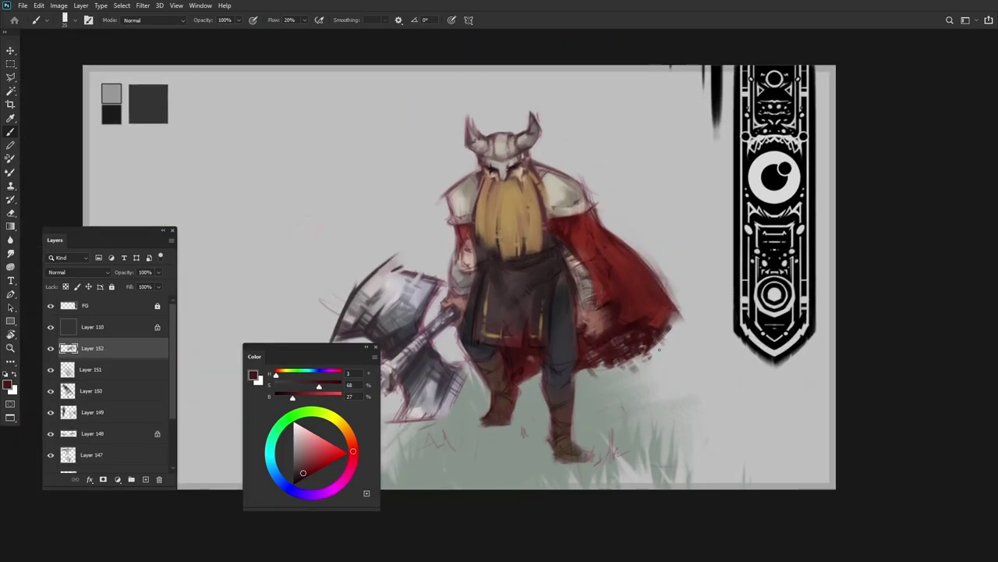
Add a new layer and soften the cape's hem with broad strokes of the sampled background grey
scroll(659, 349, "up", 5)
scroll(624, 234, "down", 5)
key("ctrl+shift+alt+n")
left_click(612, 334, "alt")
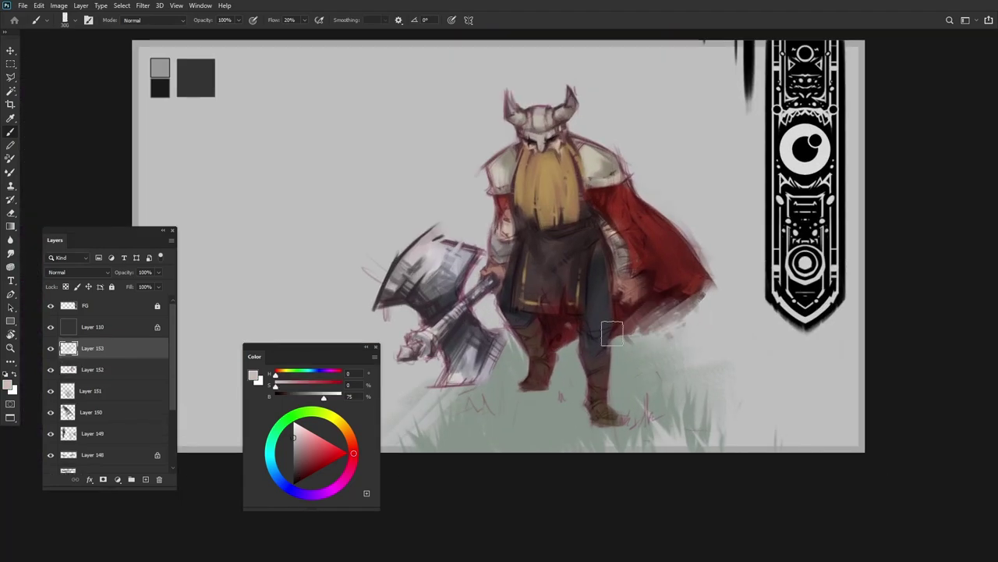
scroll(612, 333, "down", 2)
scroll(544, 367, "up", 4)
Add a new layer and trim the cape's edge between the legs with a sampled grey-green
key("ctrl+shift+alt+n")
left_click(544, 367, "alt")
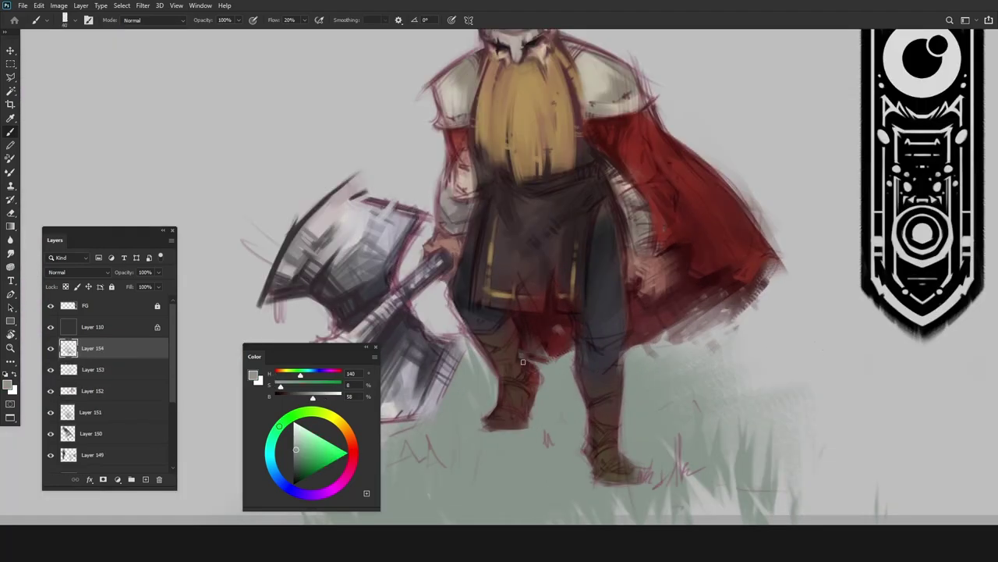
mouse_move(632, 310)
left_mouse_down()
mouse_move(561, 255)
mouse_move(647, 185)
left_mouse_up()
scroll(646, 185, "down", 6)
scroll(575, 336, "up", 6)
Add a new layer and shade the dwarf's rear boot with a dark reddish brown
key("ctrl+shift+alt+n")
left_click(576, 336, "alt")
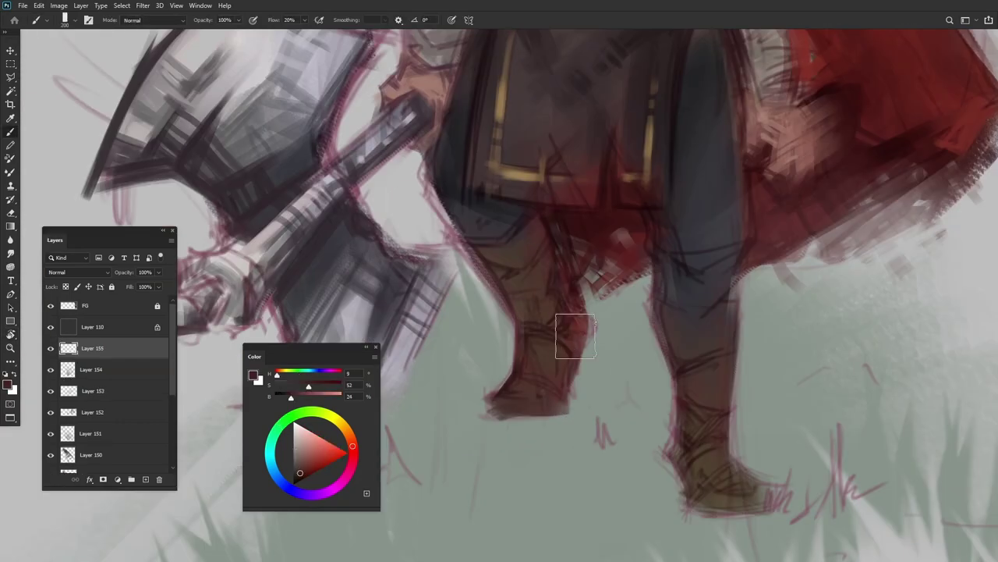
scroll(678, 410, "down", 5)
scroll(589, 446, "up", 1)
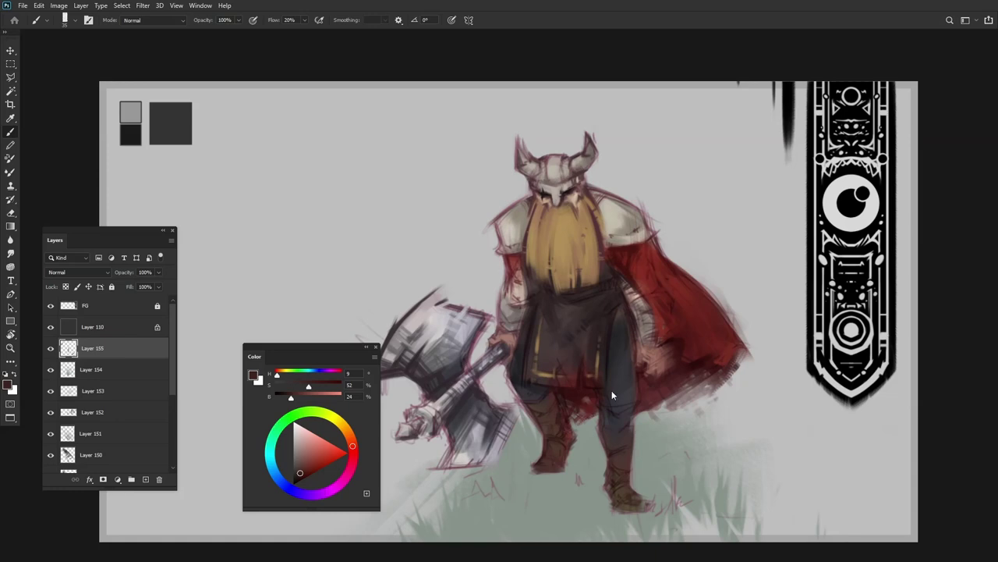
Add a new layer and paint small white glints inside the helmet's dark eye slits
scroll(494, 237, "down", 1)
key("ctrl+shift+alt+n")
key("x")
scroll(555, 179, "up", 8)
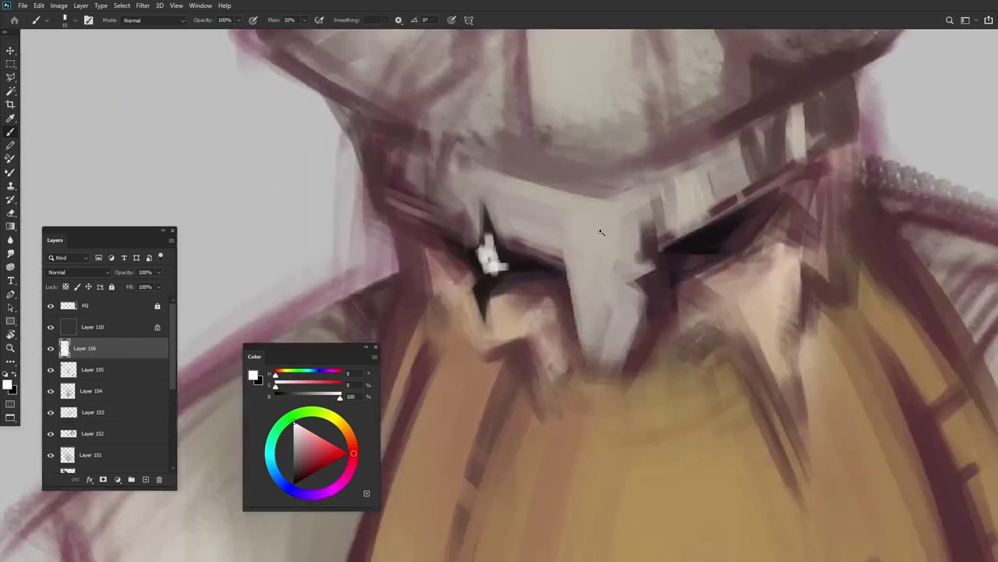
left_click_drag(542, 219, 493, 224)
scroll(493, 224, "down", 4)
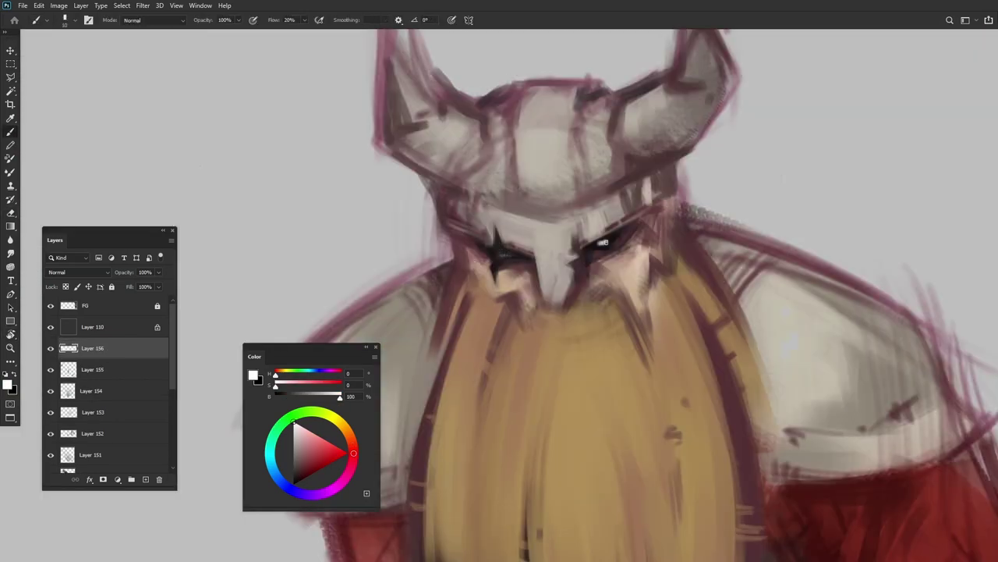
scroll(532, 286, "up", 4)
left_click_drag(581, 273, 531, 286)
scroll(531, 287, "down", 5)
scroll(531, 286, "up", 1)
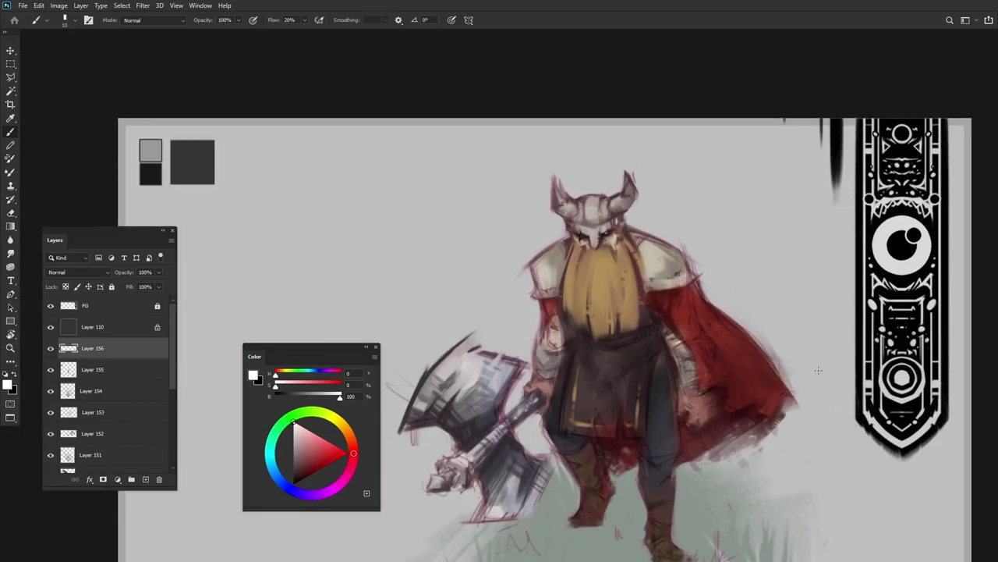
Add a new layer and lighten the upper nose guard with a warm light grey of brightness 80
scroll(583, 290, "up", 6)
key("ctrl+shift+alt+n")
left_click_drag(339, 396, 329, 396)
scroll(617, 258, "down", 5)
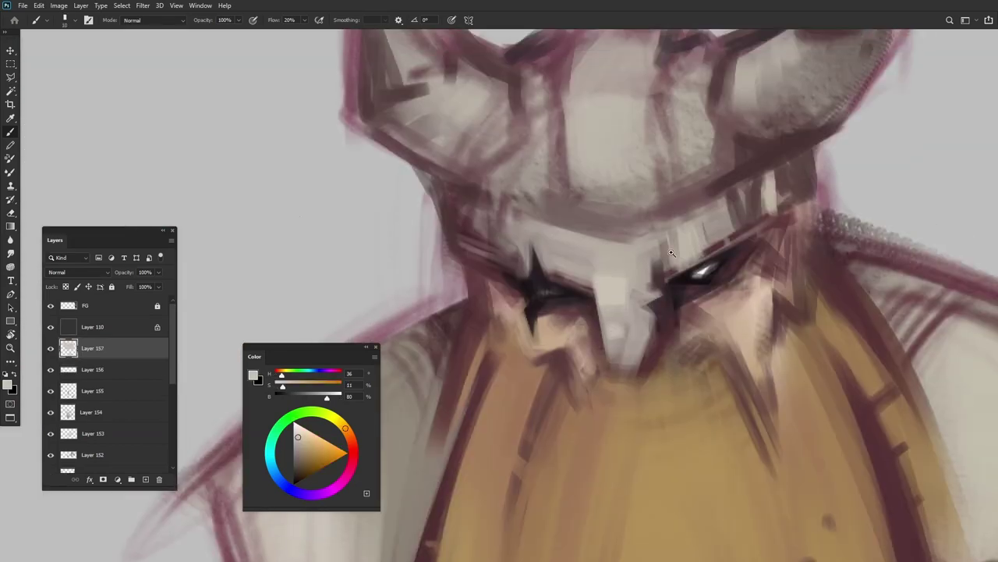
Add another layer and place brighter warm-white highlights down the nose guard and along the visor edge
key("ctrl+shift+alt+n")
scroll(606, 236, "up", 6)
scroll(602, 309, "down", 3)
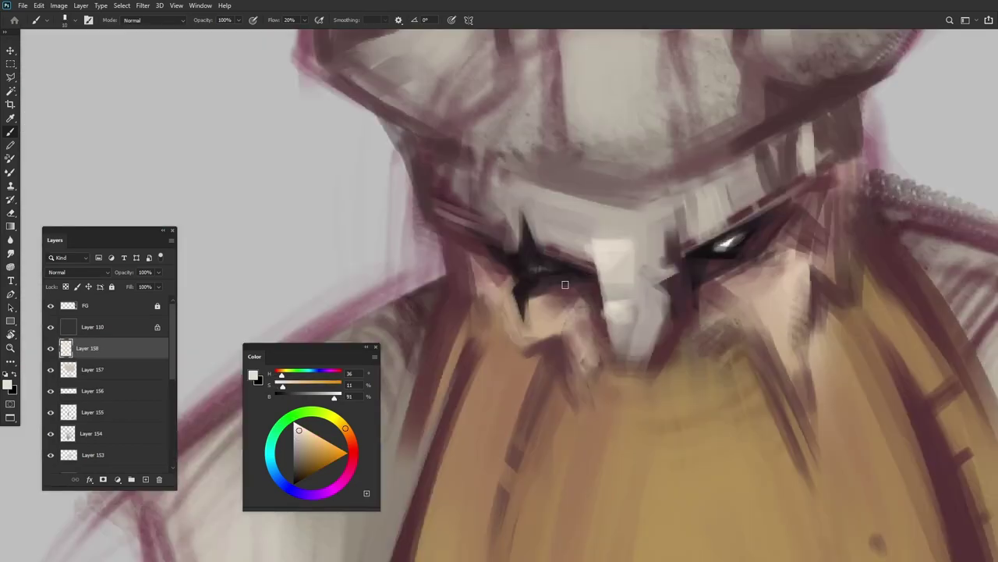
left_click_drag(607, 248, 616, 315)
left_click_drag(334, 397, 332, 397)
scroll(585, 219, "down", 3)
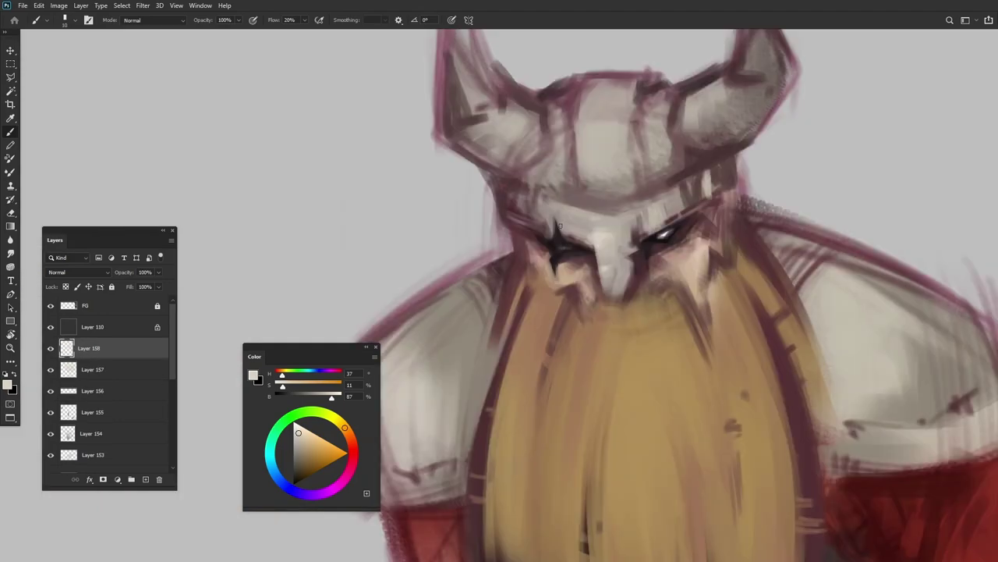
Add a new layer and sharpen the planes of the nose guard and eye openings with sampled brown-grey and light tones
scroll(601, 257, "up", 5)
left_click(553, 232, "alt")
key("ctrl+shift+alt+n")
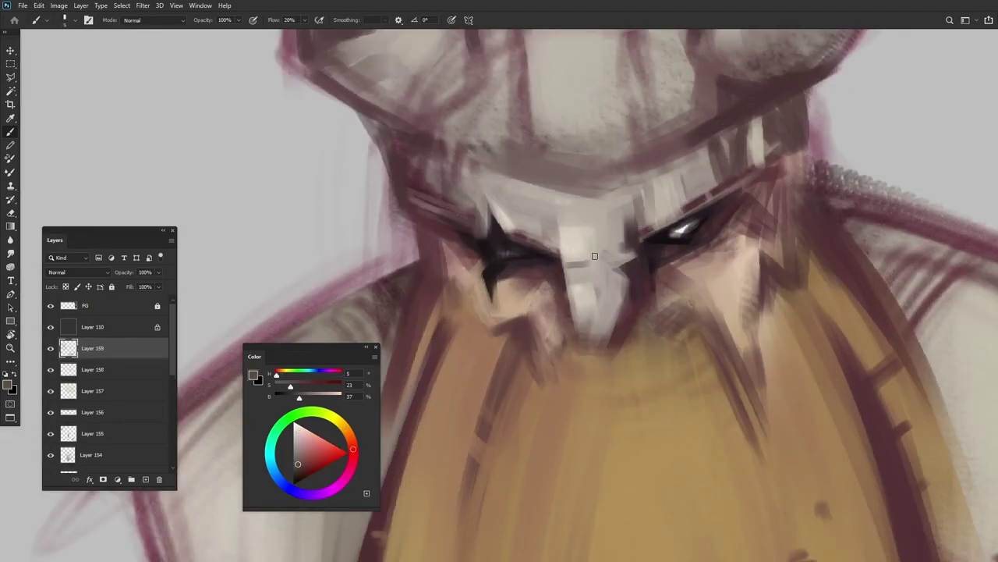
scroll(573, 245, "down", 3)
scroll(573, 245, "up", 3)
left_click(569, 281, "alt")
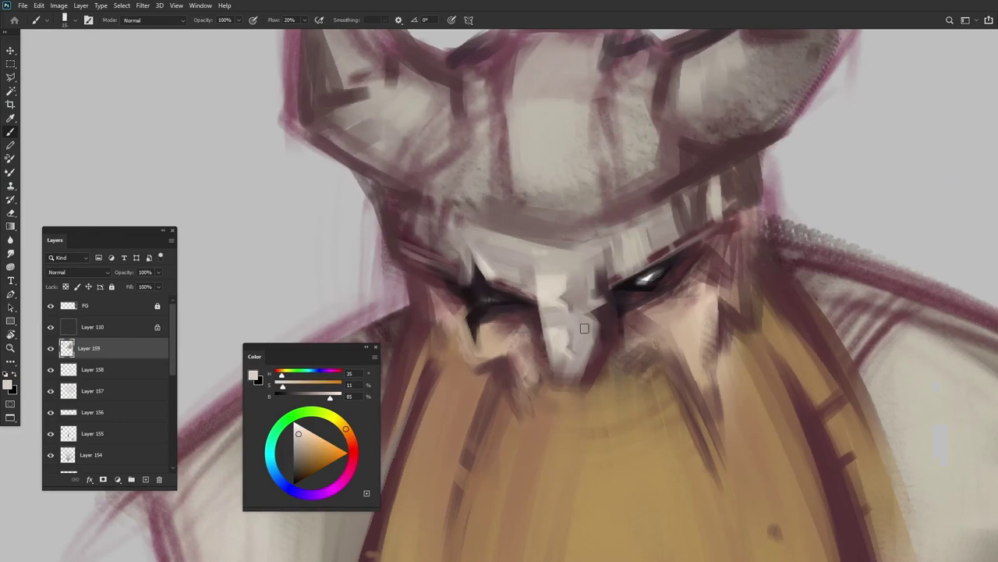
scroll(562, 277, "down", 5)
scroll(562, 277, "up", 5)
scroll(628, 206, "down", 3)
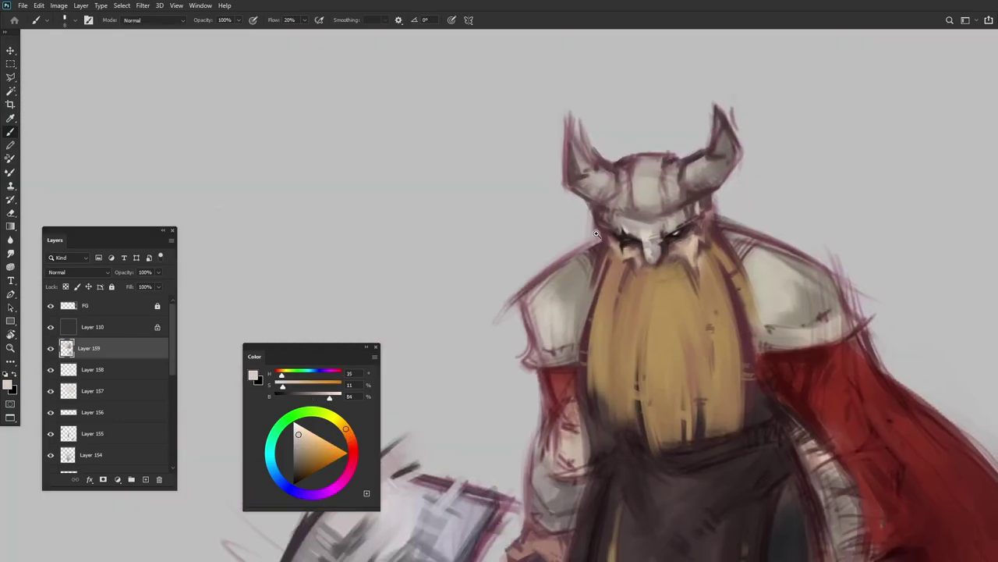
scroll(659, 195, "up", 4)
Add a new layer and shade both shoulder plates with a brownish grey of brightness 43
key("ctrl+shift+alt+n")
left_click(688, 228, "alt")
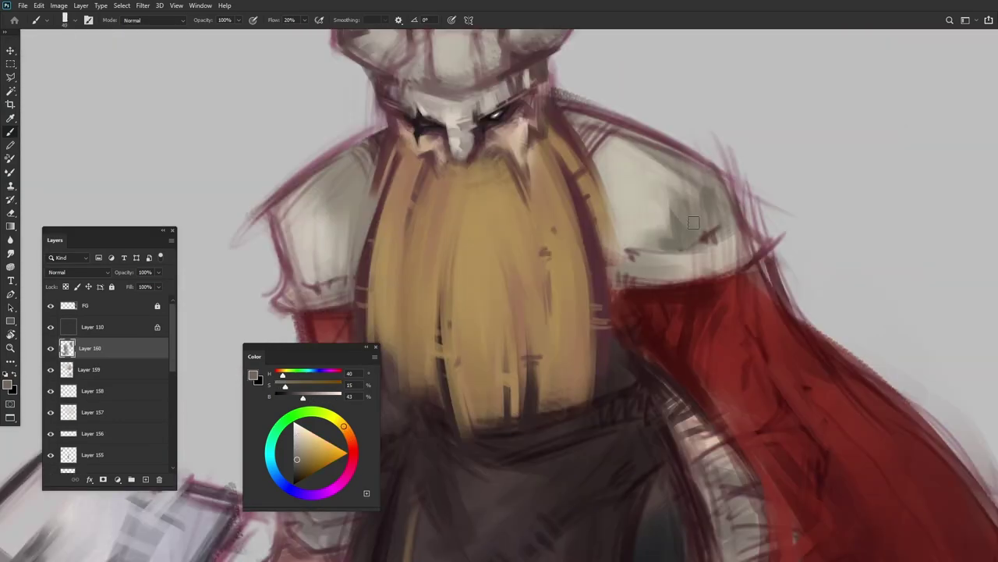
scroll(748, 200, "down", 2)
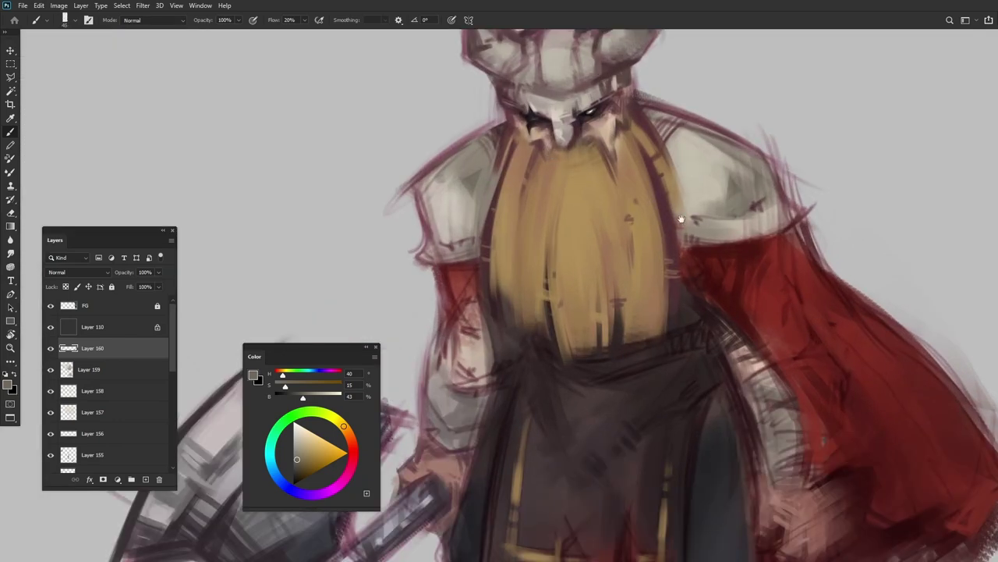
scroll(681, 219, "down", 4)
scroll(682, 195, "up", 4)
Add a new layer and brighten the shoulder plates with highlights in a pale warm grey of brightness 87
left_click_drag(682, 196, 520, 190)
key("ctrl+shift+alt+n")
left_click(565, 138, "alt")
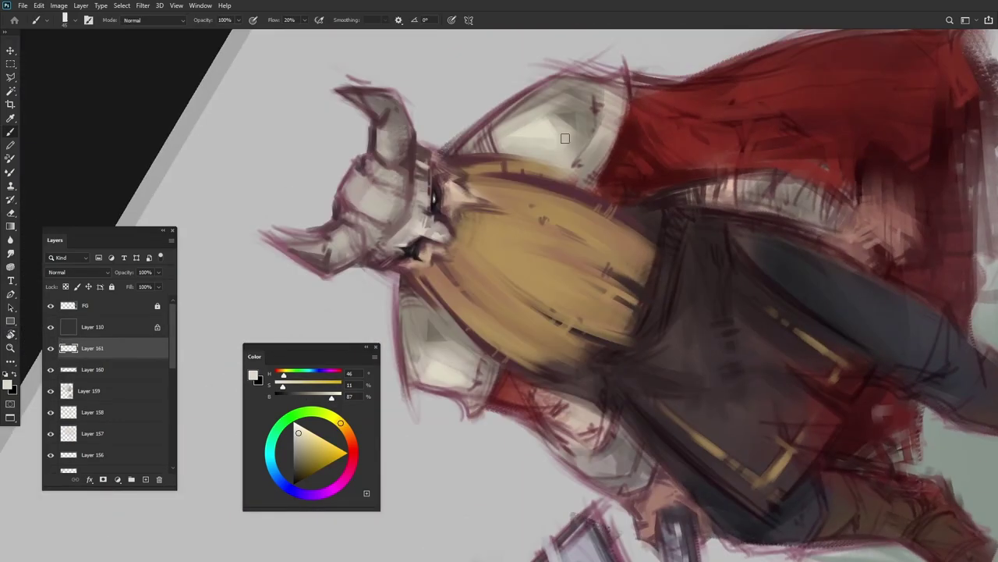
left_click_drag(565, 138, 458, 204)
scroll(462, 222, "down", 4)
scroll(592, 188, "up", 4)
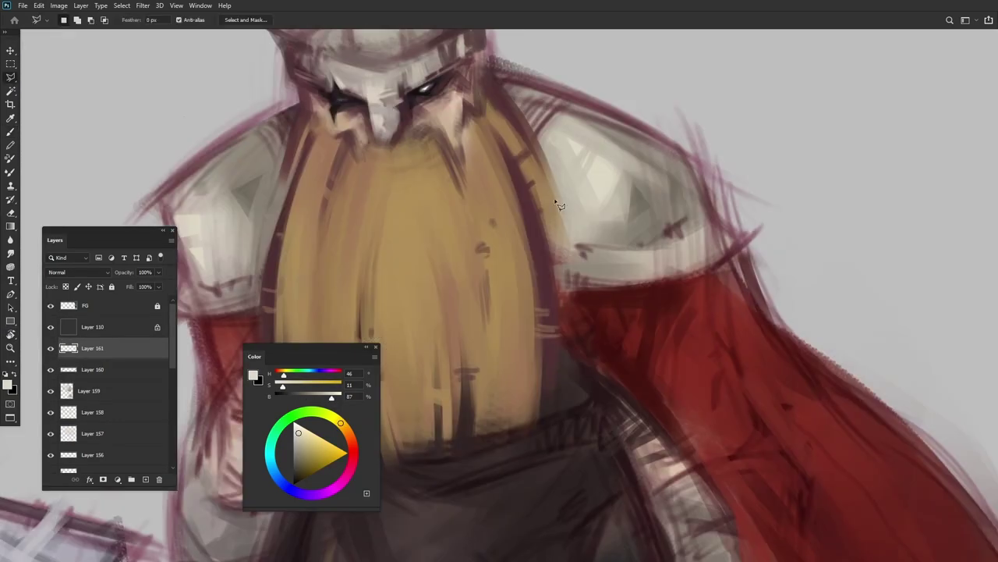
Add a new layer and paint pale pinkish-white highlights on the axe's upper blade
key("l")
scroll(695, 206, "down", 4)
scroll(351, 324, "up", 5)
key("b")
key("ctrl+shift+alt+n")
left_click(480, 211, "alt")
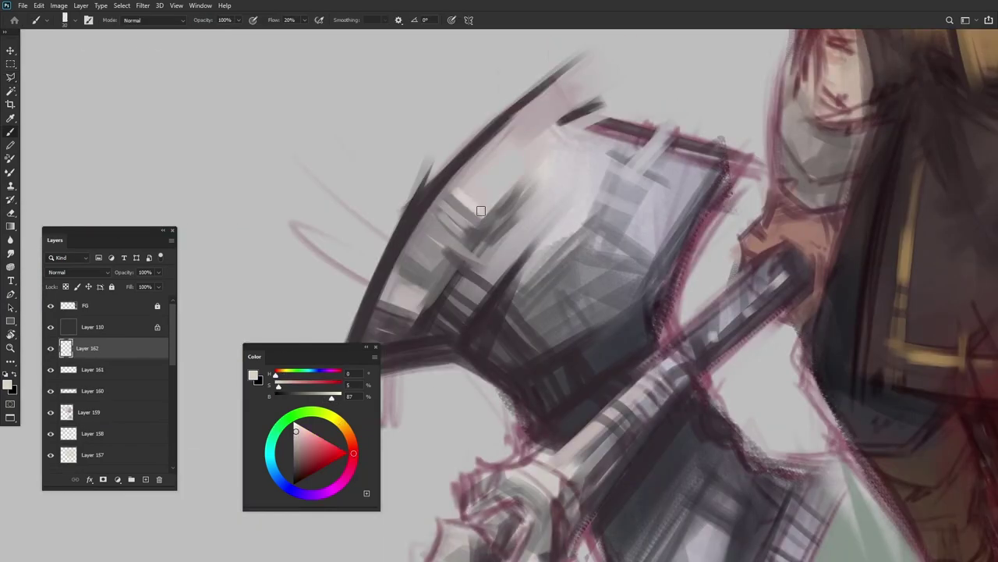
scroll(398, 283, "down", 5)
scroll(485, 333, "up", 4)
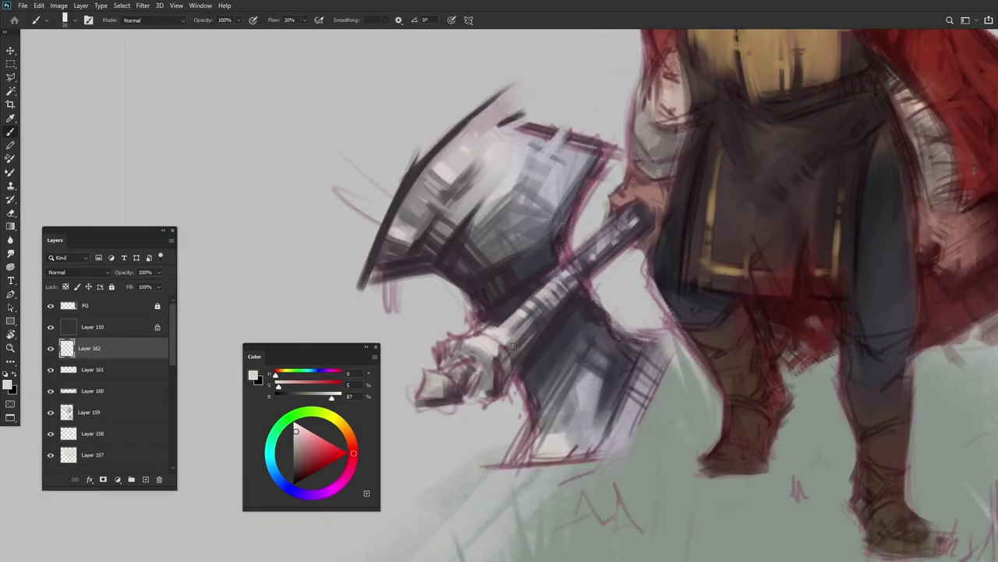
scroll(514, 344, "up", 3)
scroll(503, 346, "down", 5)
Add a new layer and deepen the shading on the cape-side shoulder plate with a sampled brownish grey
key("ctrl+shift+alt+n")
scroll(686, 171, "up", 4)
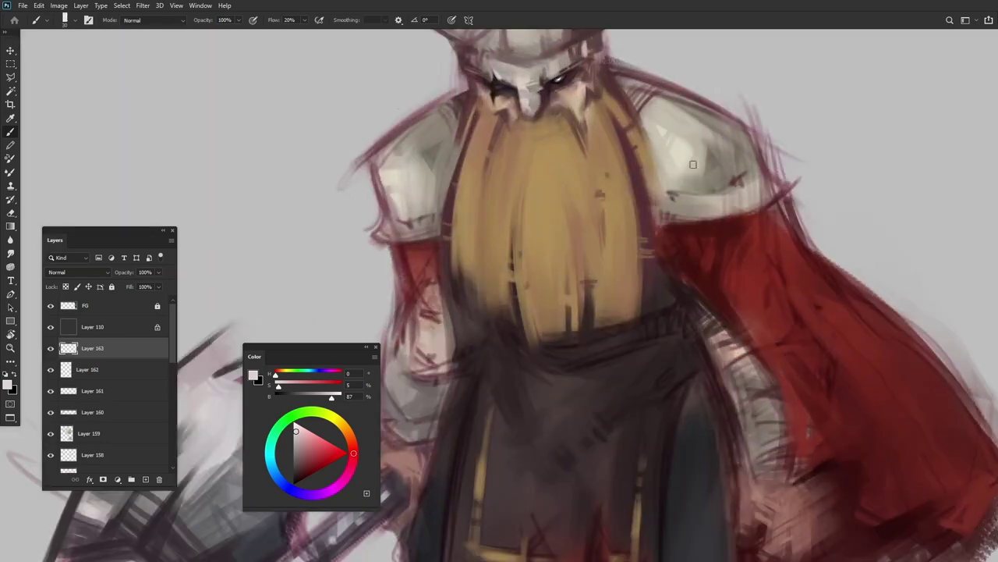
left_click(733, 178, "alt")
left_click_drag(732, 148, 709, 158)
scroll(430, 119, "down", 5)
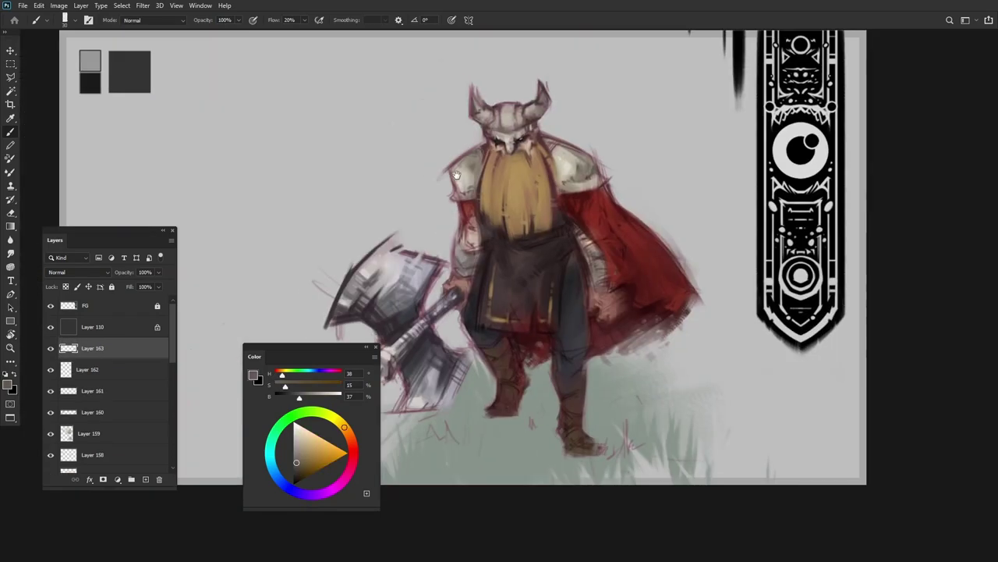
Add a new layer and paint bright highlights on both shoulder plates with a warm off-white of brightness 97
key("ctrl+shift+alt+n")
scroll(546, 156, "up", 5)
left_click(651, 165, "alt")
scroll(355, 184, "down", 5)
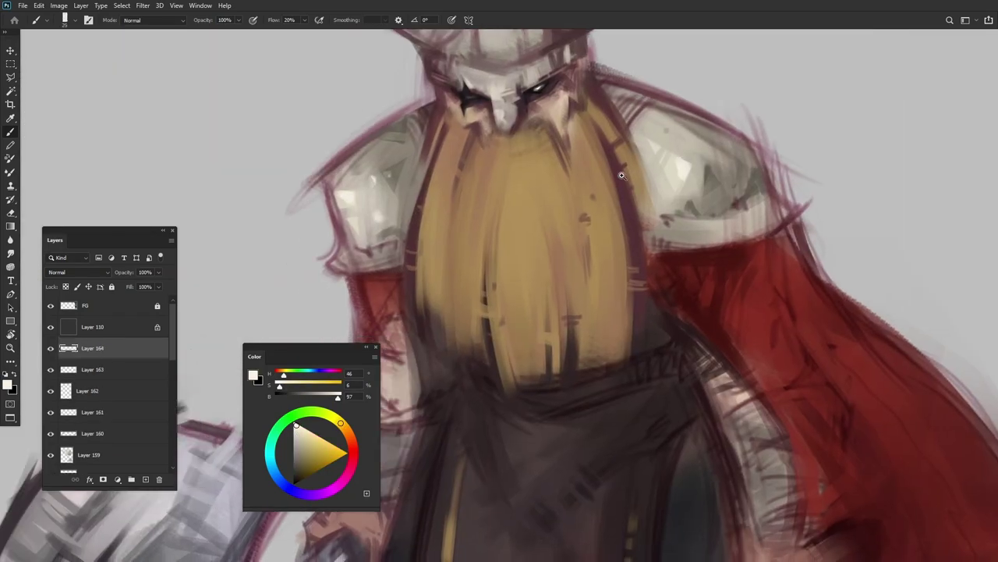
Add a new layer and brighten the gold trim of the front cloth with a pale gold of saturation 19 and brightness 78
key("ctrl+shift+alt+n")
scroll(601, 312, "up", 5)
left_click(444, 367, "alt")
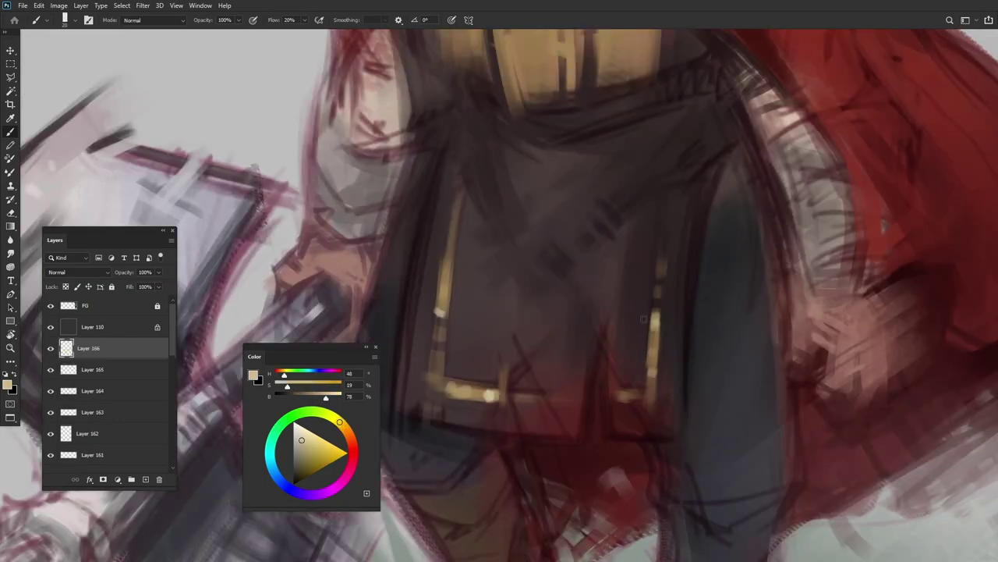
scroll(643, 319, "down", 5)
Add another new layer and dab small pale beige glints along the front cloth's gold trim
key("ctrl+shift+alt+n")
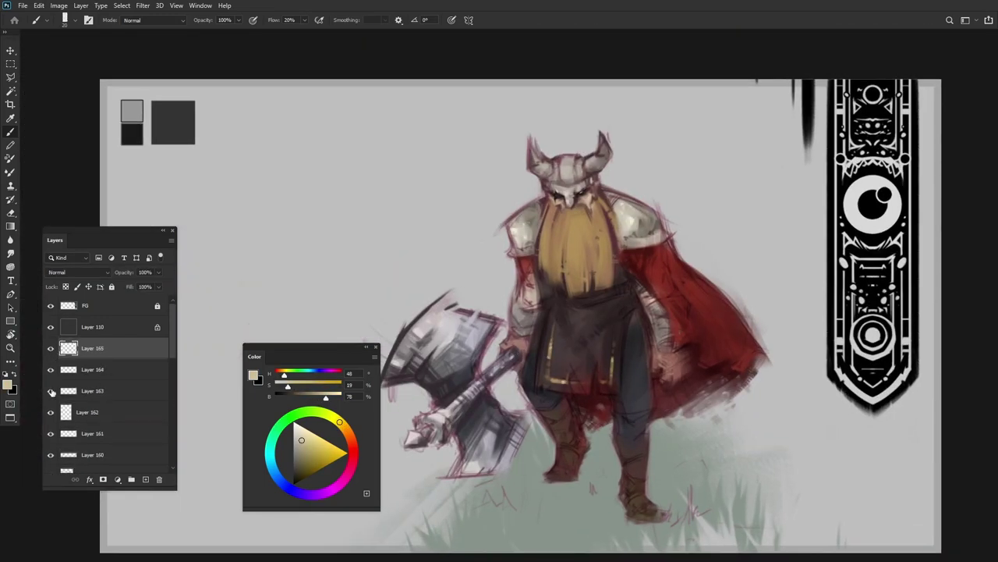
scroll(450, 279, "up", 5)
left_click(450, 280, "alt")
scroll(450, 279, "up", 2)
scroll(451, 280, "down", 5)
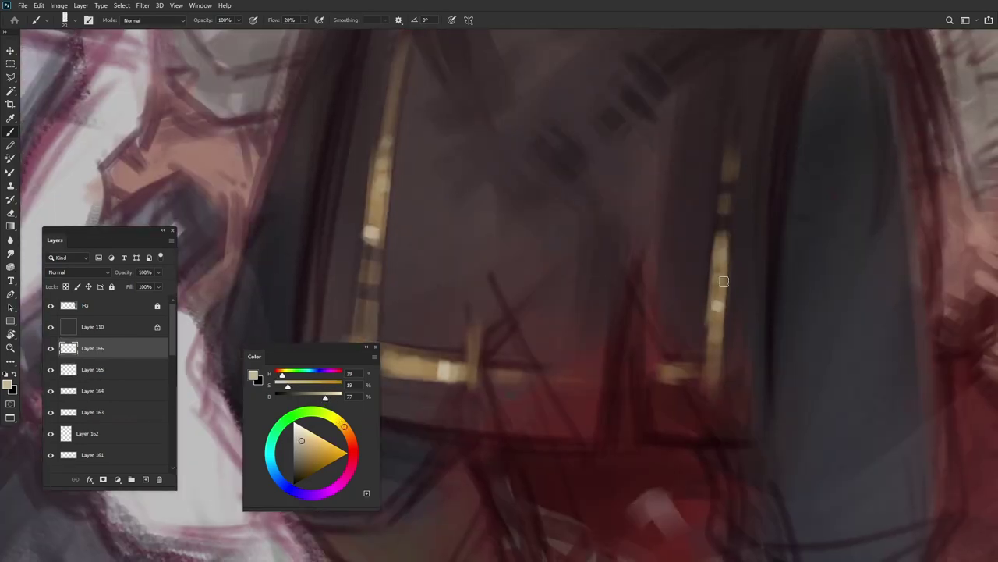
Add a new layer and deepen the dark shading around the front cloth and cape-side leg with sampled near-black purples
key("ctrl+shift+alt+n")
scroll(671, 327, "up", 5)
left_click(655, 308, "alt")
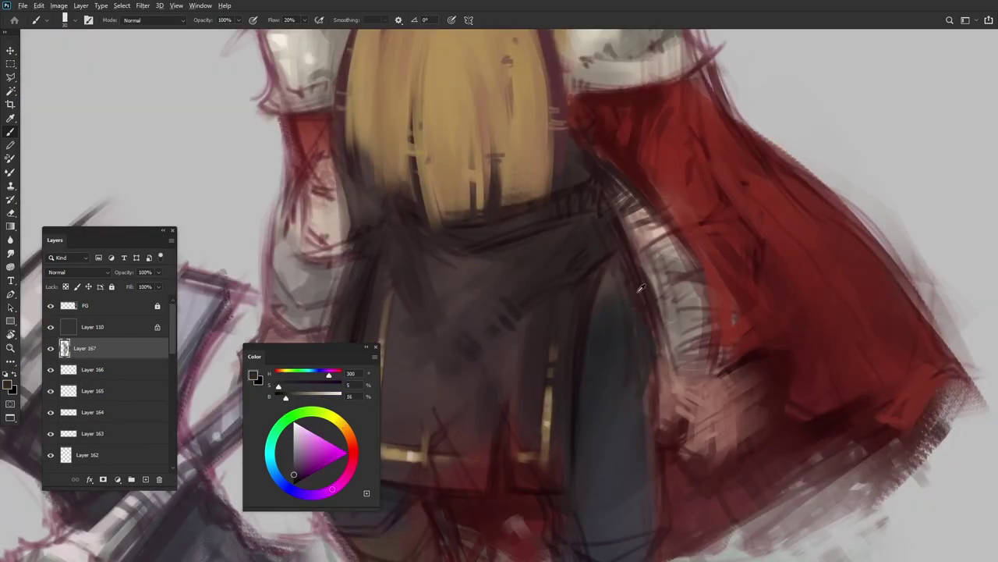
scroll(647, 423, "down", 5)
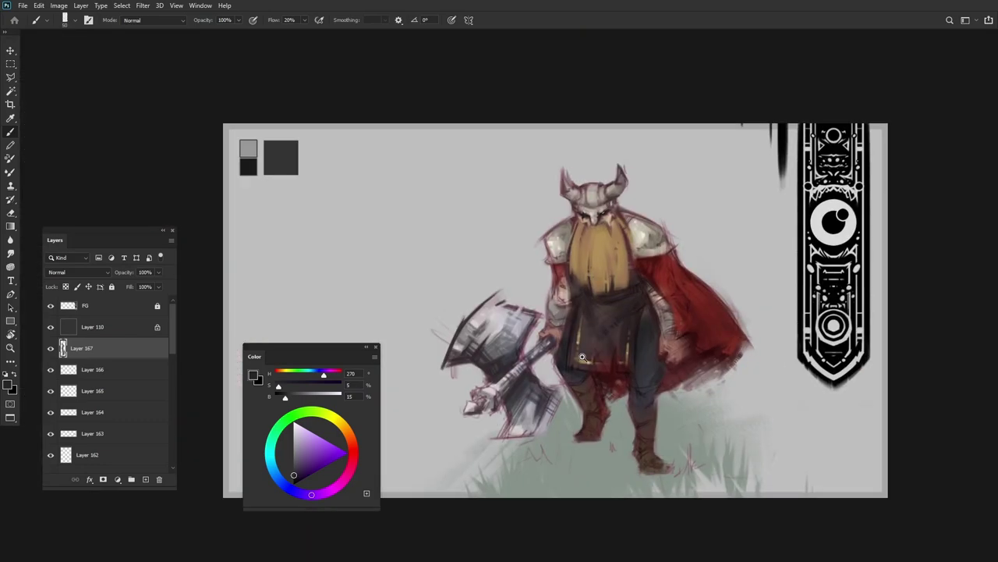
scroll(695, 415, "up", 3)
left_click(695, 414, "alt")
left_click(695, 415, "alt")
scroll(671, 390, "down", 3)
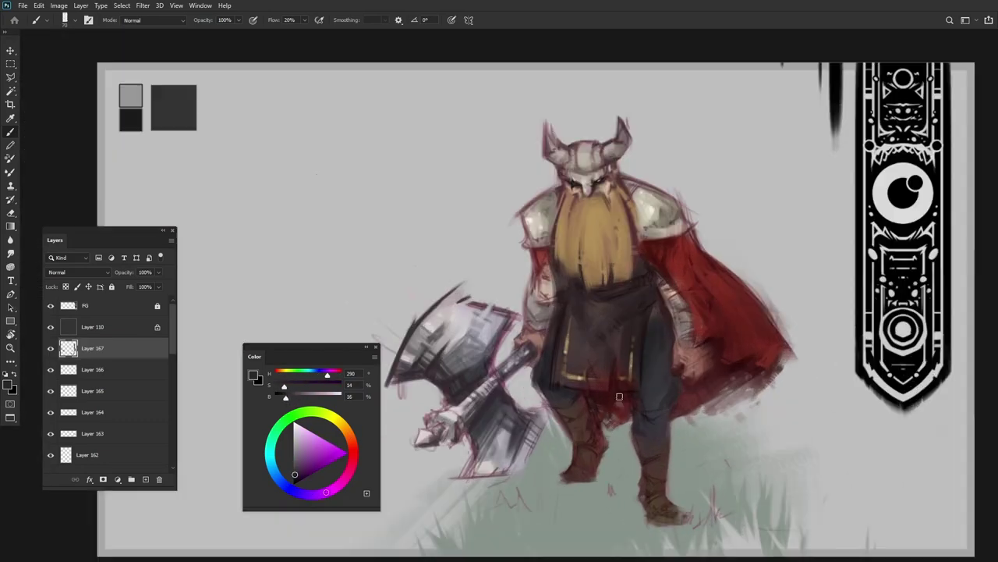
Add a new layer and paint a pure white star-shaped glint across the cape-side eye
scroll(626, 443, "up", 5)
scroll(624, 365, "down", 5)
scroll(609, 250, "up", 5)
left_click(606, 260, "alt")
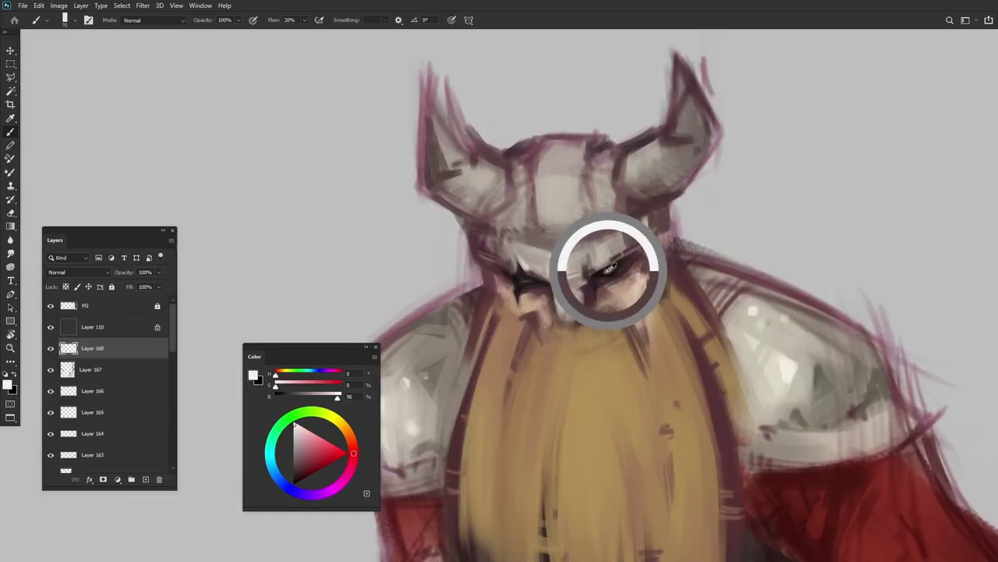
key("x")
key("ctrl+shift+alt+n")
left_click_drag(607, 220, 610, 335)
left_click_drag(573, 284, 647, 261)
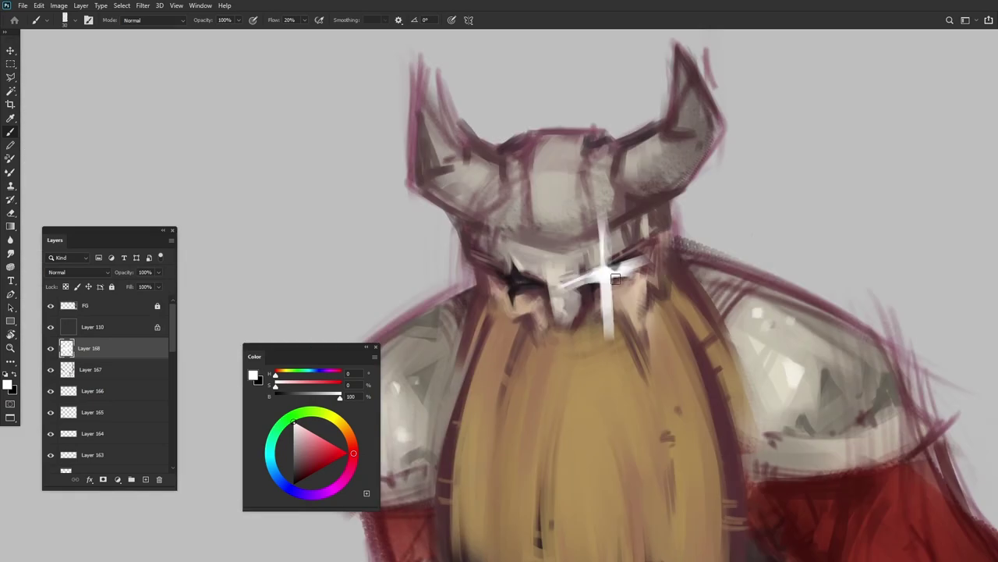
Lock the glint layer's transparent pixels, try a white of brightness 98, and toggle the glint's visibility to compare
scroll(652, 238, "down", 5)
scroll(601, 215, "up", 5)
scroll(596, 234, "down", 5)
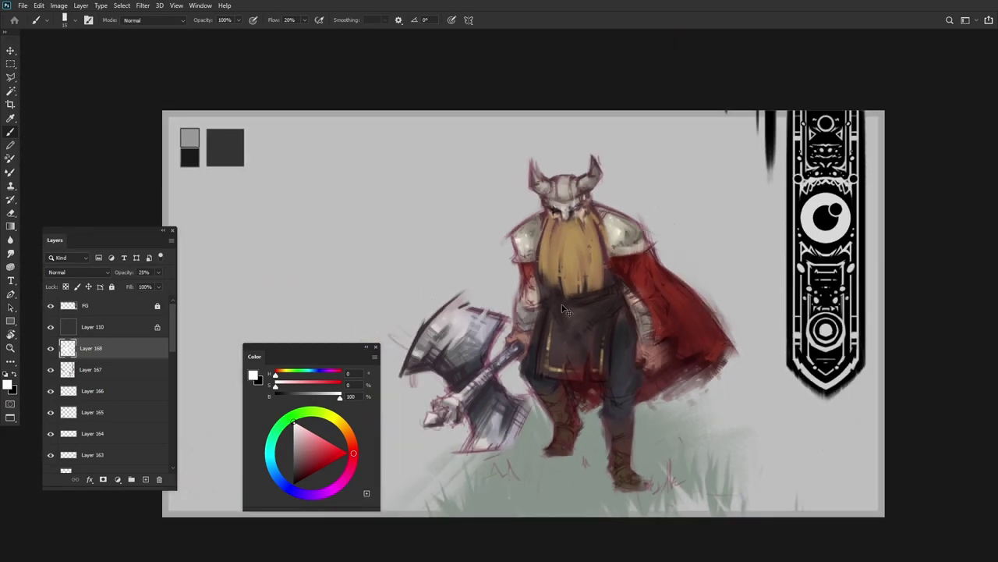
scroll(592, 269, "up", 5)
scroll(577, 250, "down", 5)
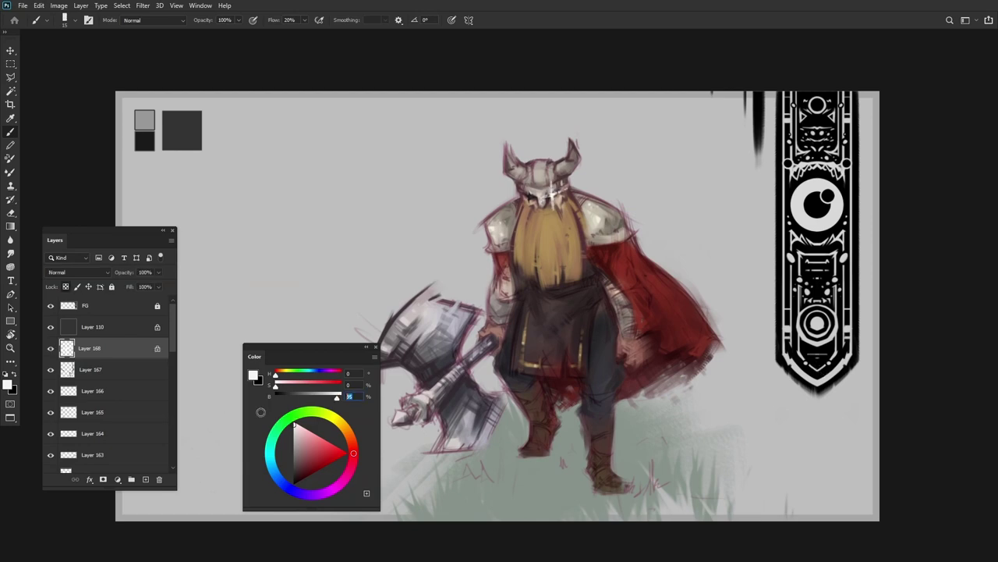
scroll(577, 234, "up", 5)
key("ctrl+comma")
scroll(577, 234, "down", 5)
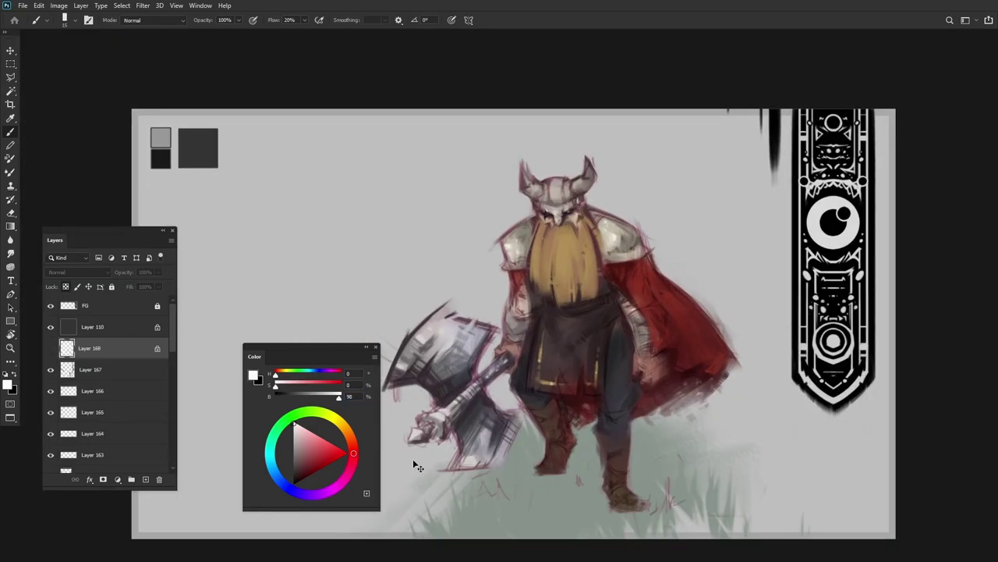
Add a new layer and shade the cape's folds with a dark red of saturation 75 and brightness 29
scroll(647, 312, "up", 3)
left_click(646, 312, "alt")
key("ctrl+shift+alt+n")
scroll(619, 330, "down", 5)
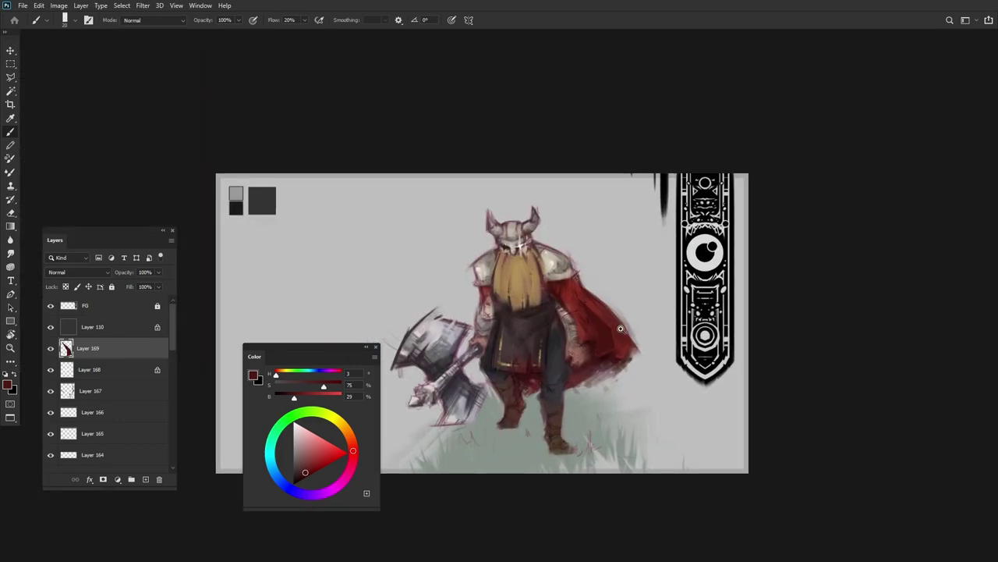
scroll(593, 258, "up", 5)
key("r")
mouse_move(593, 258)
left_mouse_down()
mouse_move(565, 236)
mouse_move(512, 246)
left_mouse_up()
scroll(485, 273, "down", 5)
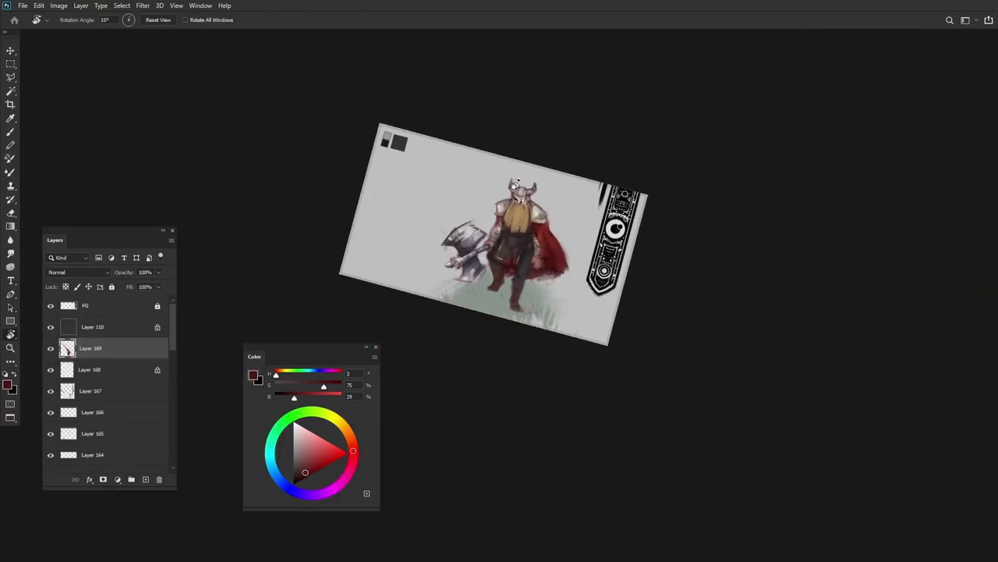
key("r")
key("Escape")
scroll(550, 460, "up", 3)
left_click(455, 330, "ctrl")
scroll(455, 330, "down", 5)
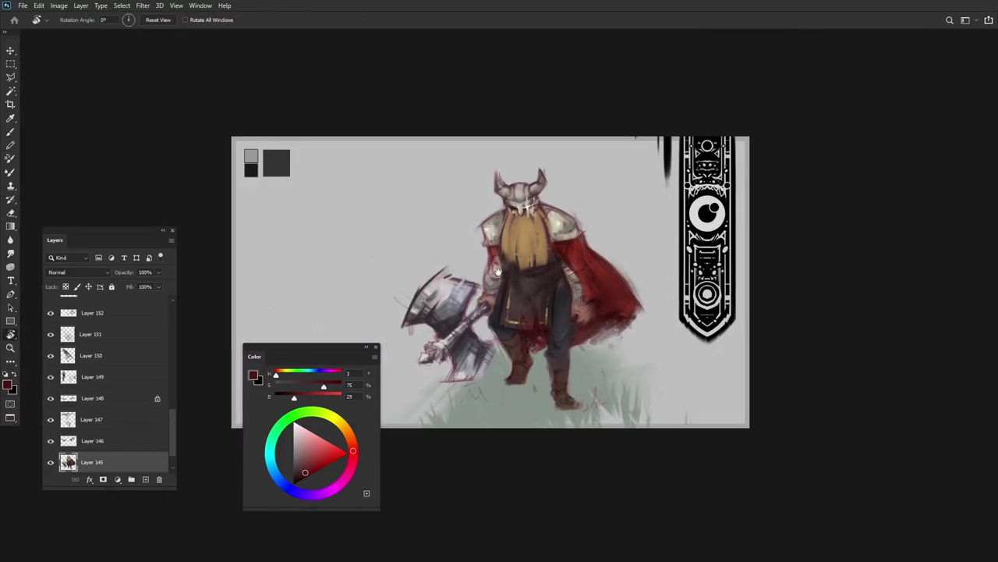
scroll(502, 279, "up", 6)
scroll(501, 278, "down", 5)
scroll(502, 278, "up", 6)
left_click(483, 328, "ctrl")
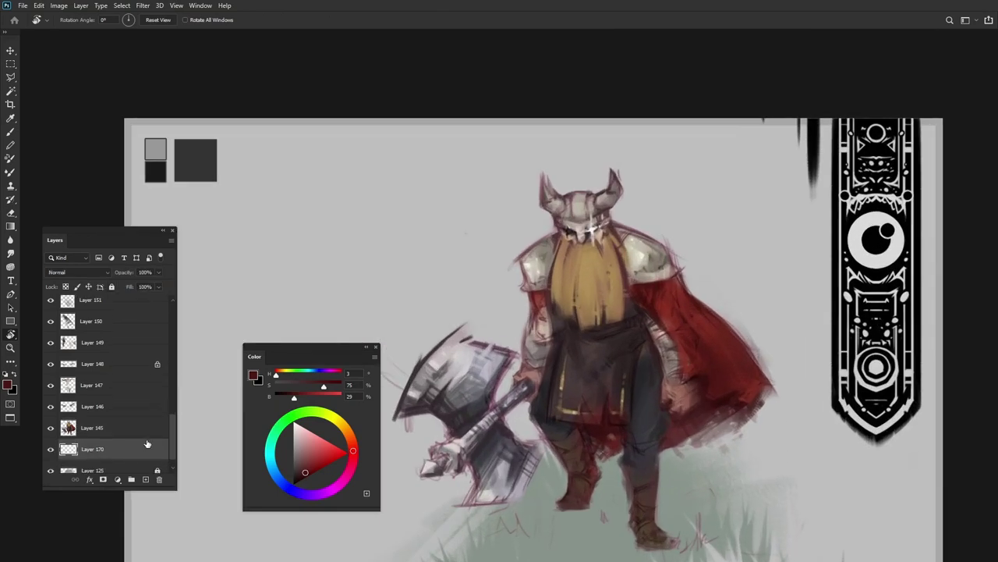
key("d")
left_click_drag(476, 156, 655, 234)
scroll(415, 479, "down", 3)
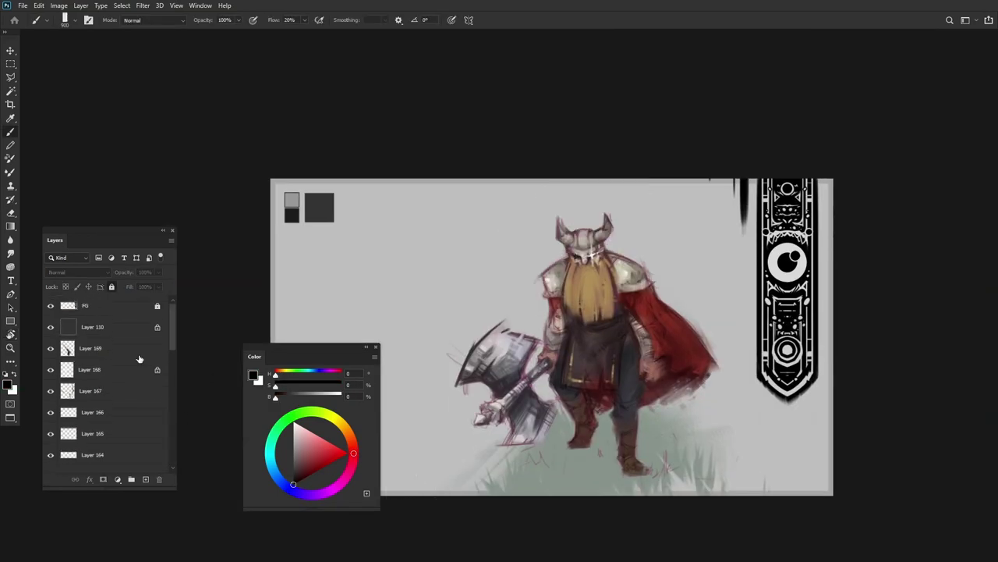
Add a new layer and paint light tan strands down the beard with hue 37, saturation 40 and brightness 83
scroll(499, 297, "up", 6)
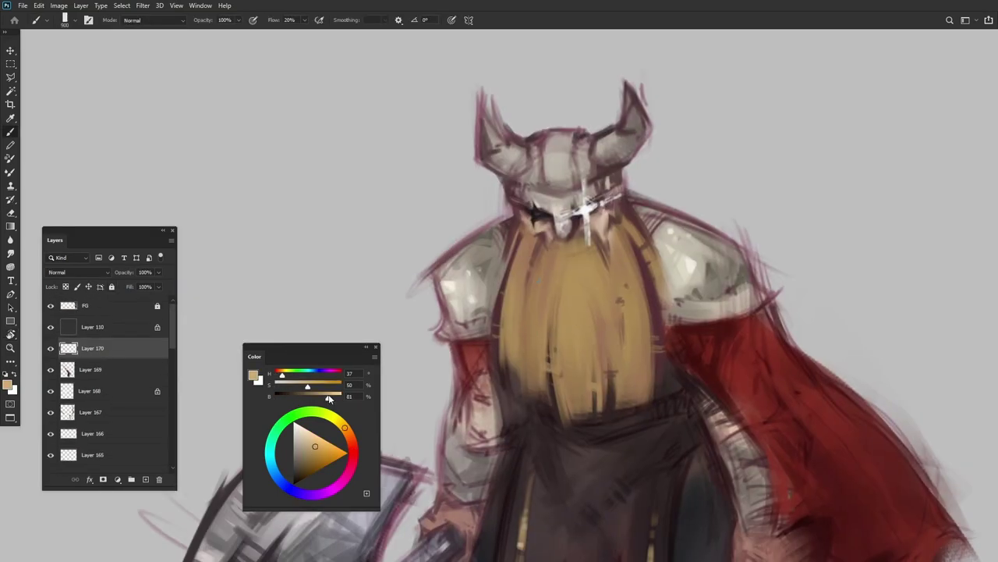
left_click_drag(547, 331, 443, 256)
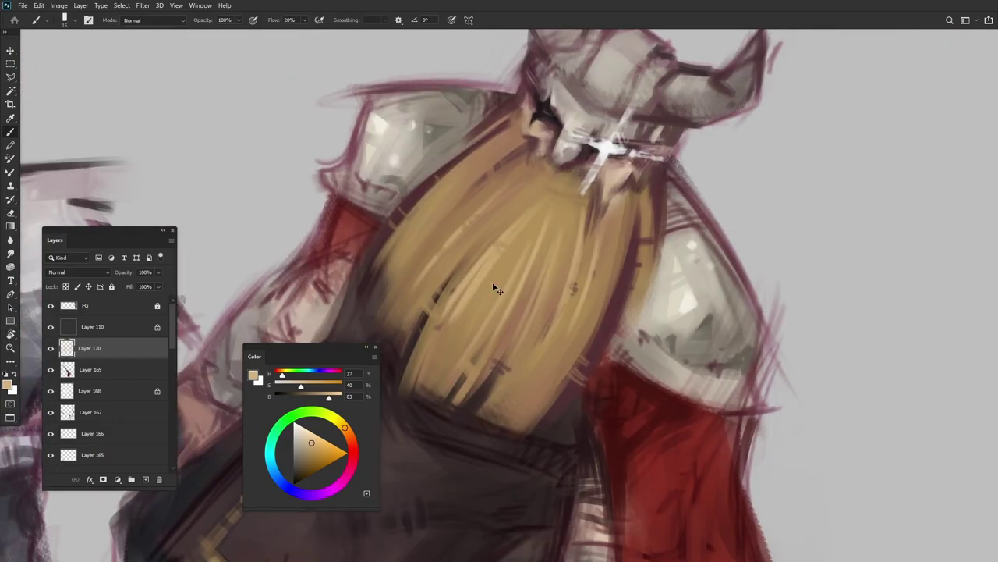
scroll(569, 260, "down", 4)
key("r")
Lighten the beard's central strands through masked Hue/Saturation adjustments at hue -1, saturation +10, lightness +10, and duplicate that adjustment
key("ctrl+u")
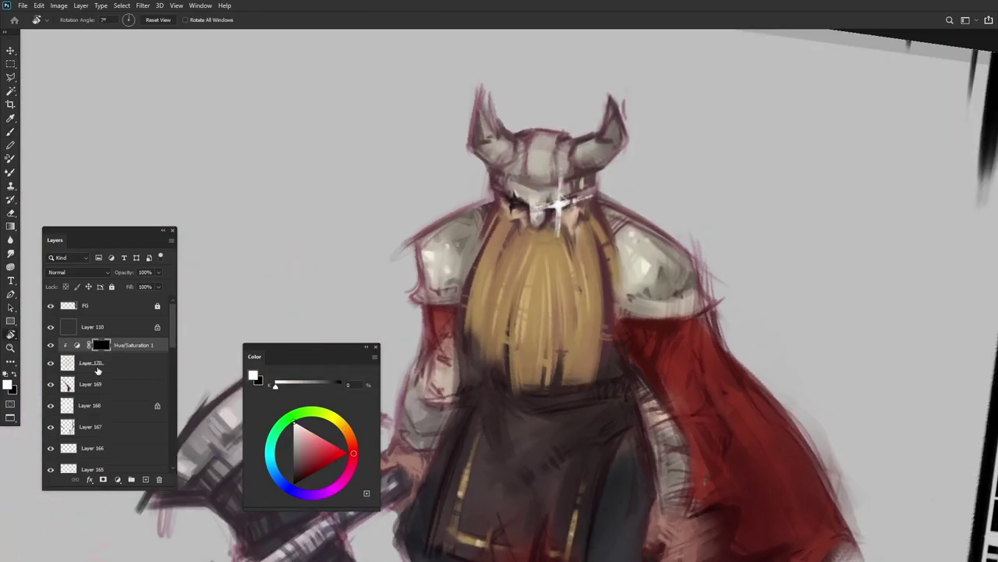
scroll(499, 281, "up", 2)
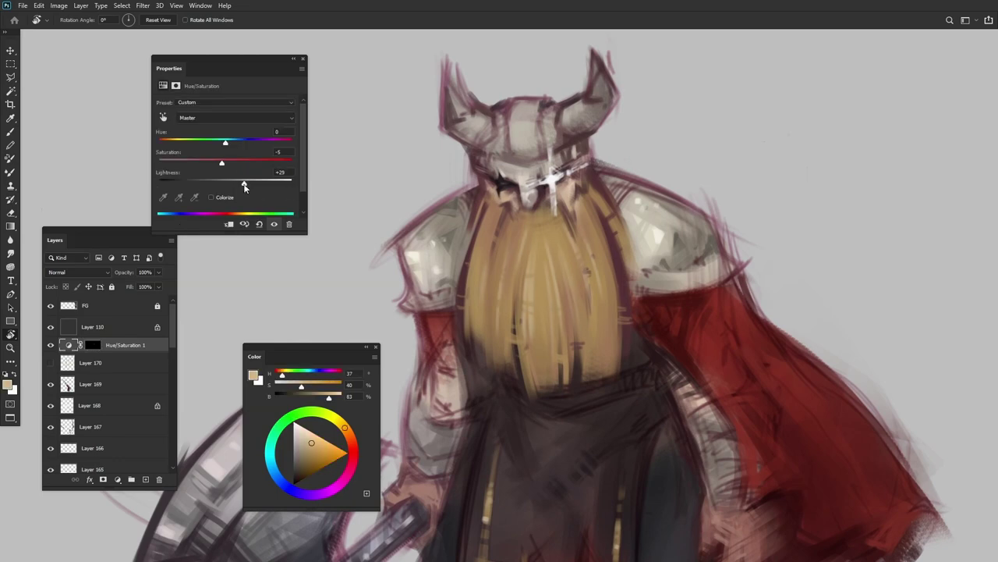
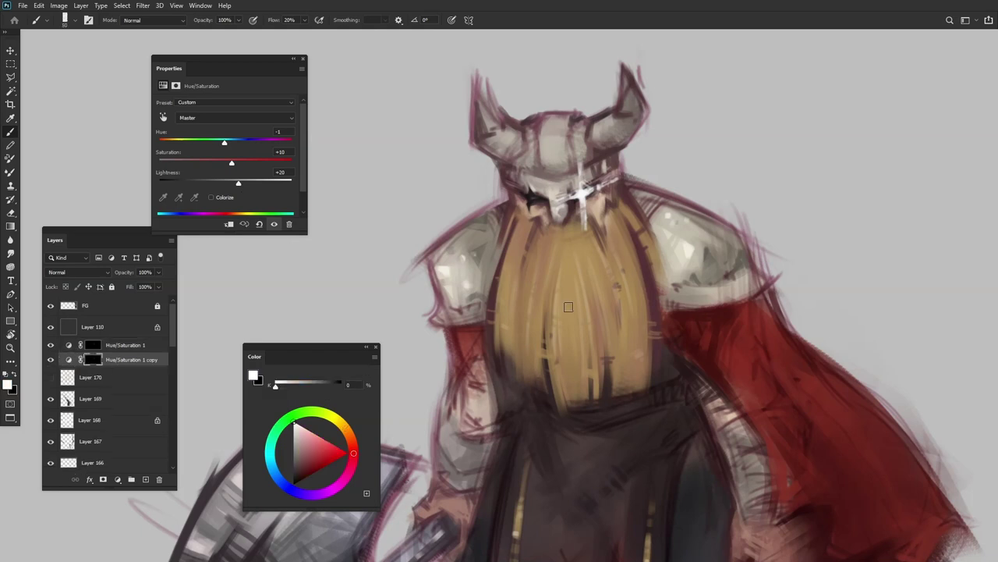
left_click_drag(562, 281, 577, 390)
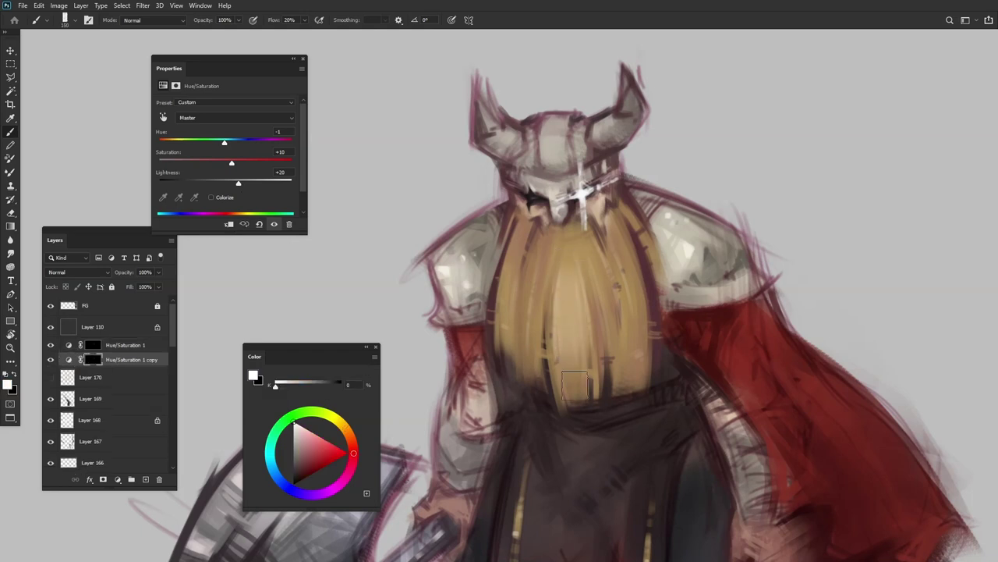
left_click_drag(546, 257, 595, 266)
left_click_drag(237, 183, 237, 184)
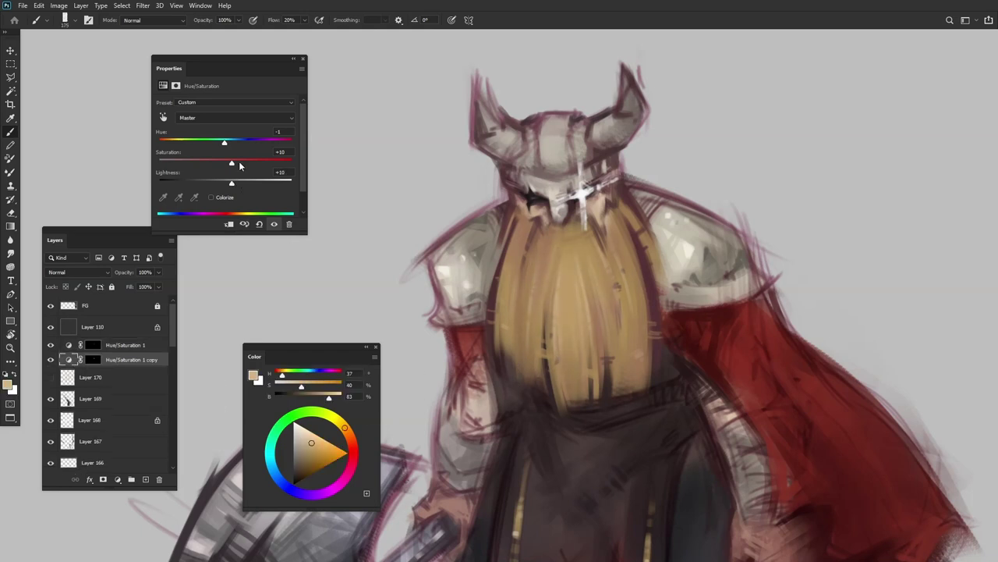
left_click(100, 357)
key("ctrl+j")
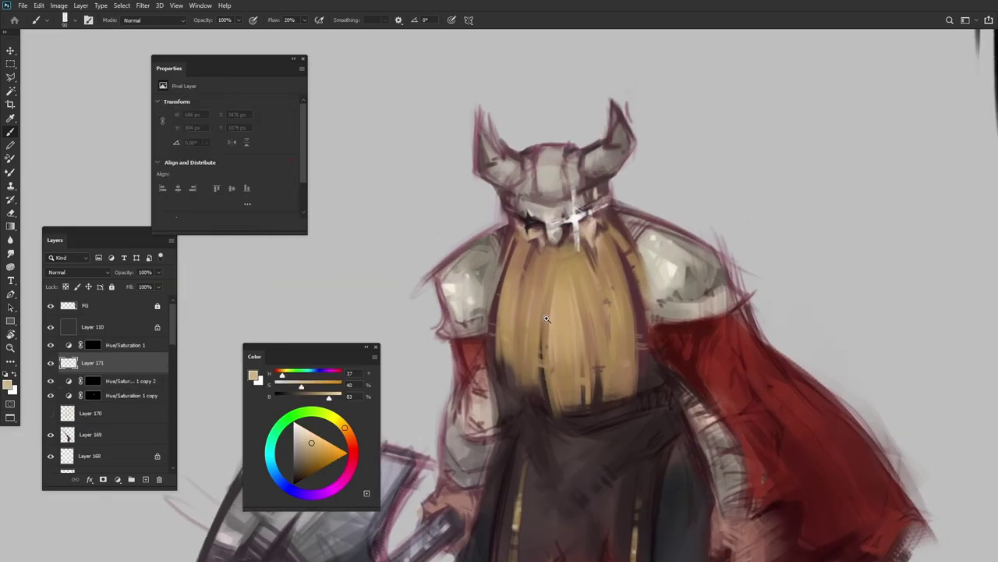
Add a new layer and refine the beard strands with sampled browns and tans
scroll(530, 323, "up", 3)
left_click(531, 322, "alt")
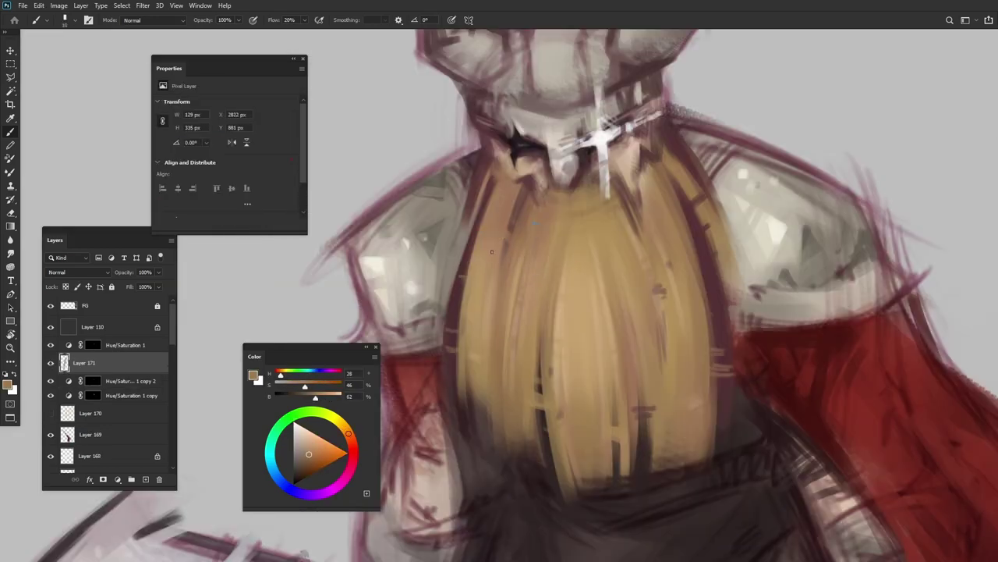
key("r")
left_click_drag(581, 256, 580, 234)
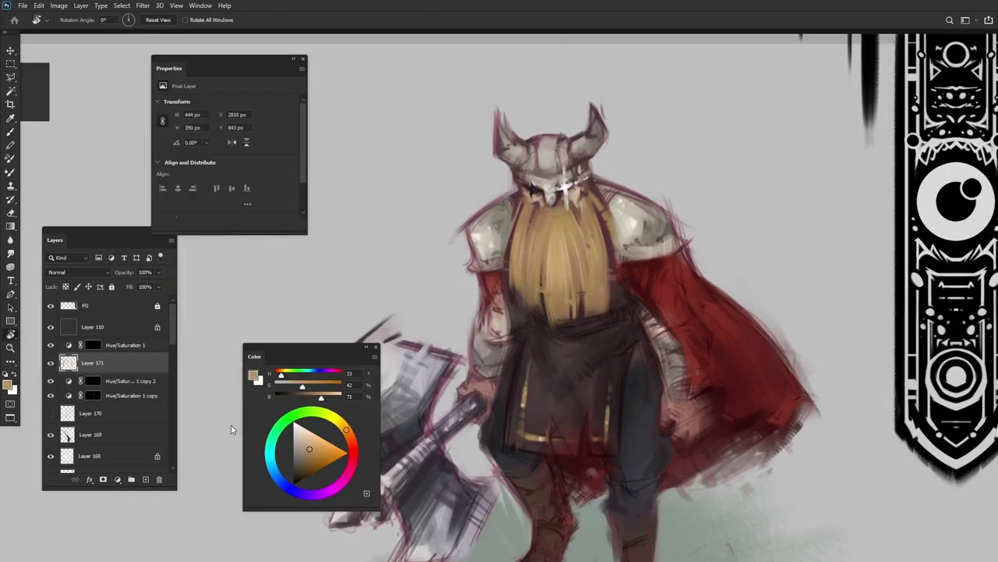
Add a Brightness/Contrast adjustment with contrast 45 and reveal it over the beard by painting its mask
left_click(573, 266)
key("b")
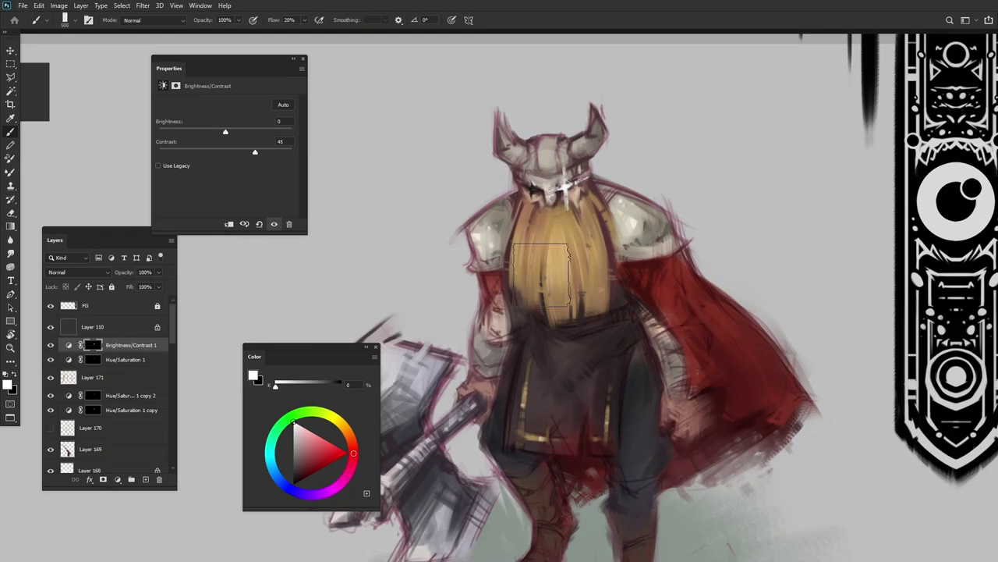
key("h")
left_click_drag(569, 255, 741, 248)
scroll(741, 248, "down", 1)
Group the dwarf's layers with the Brightness/Contrast adjustment clipped to the group, and set its brightness to -1
key("ctrl+g")
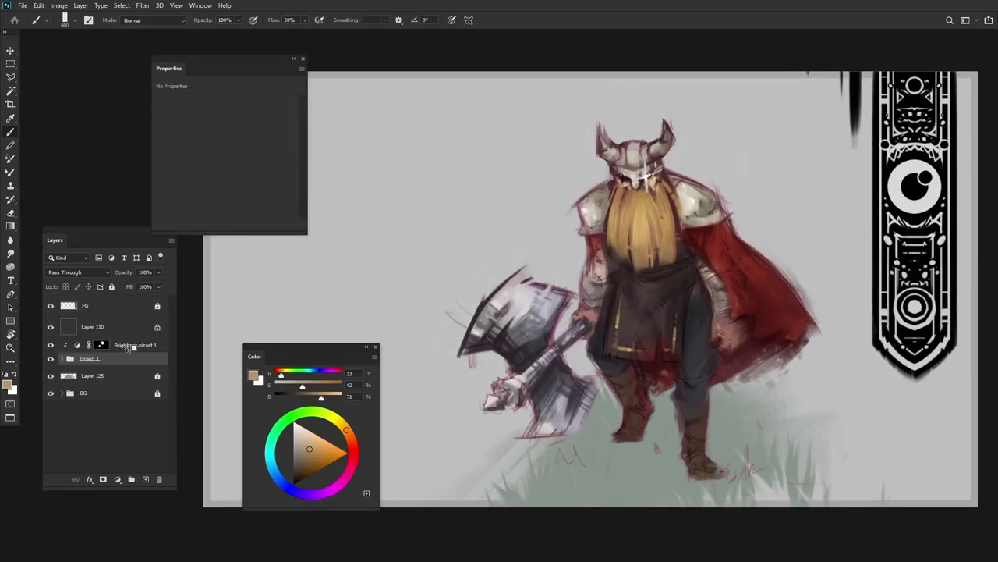
left_click(129, 347)
left_click_drag(225, 134, 227, 134)
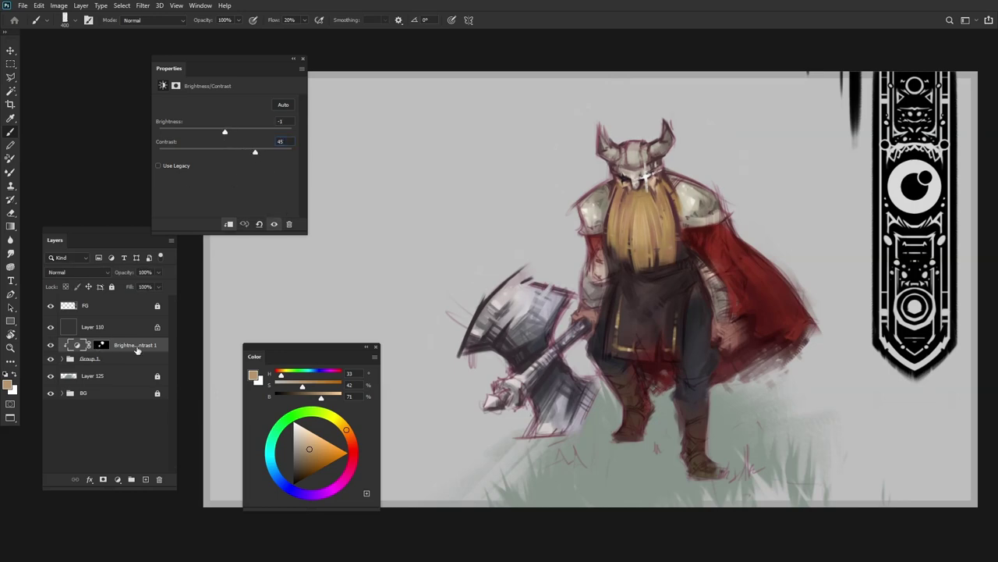
scroll(553, 306, "down", 1)
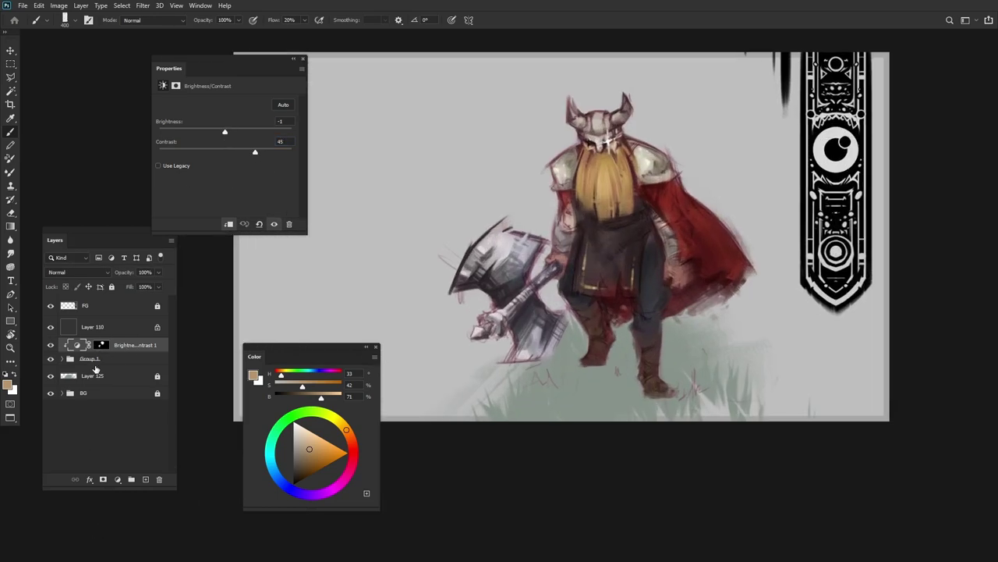
Add a clipped Color Balance adjustment with the midtones' magenta–green value at -13, and tune the shadows and highlights
key("ctrl+b")
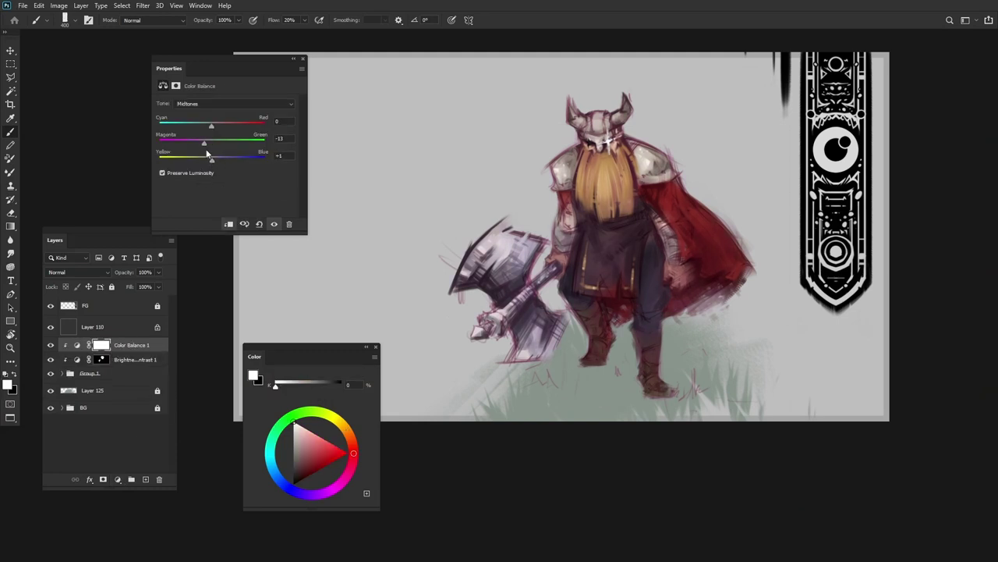
key("Up")
left_click_drag(211, 140, 205, 144)
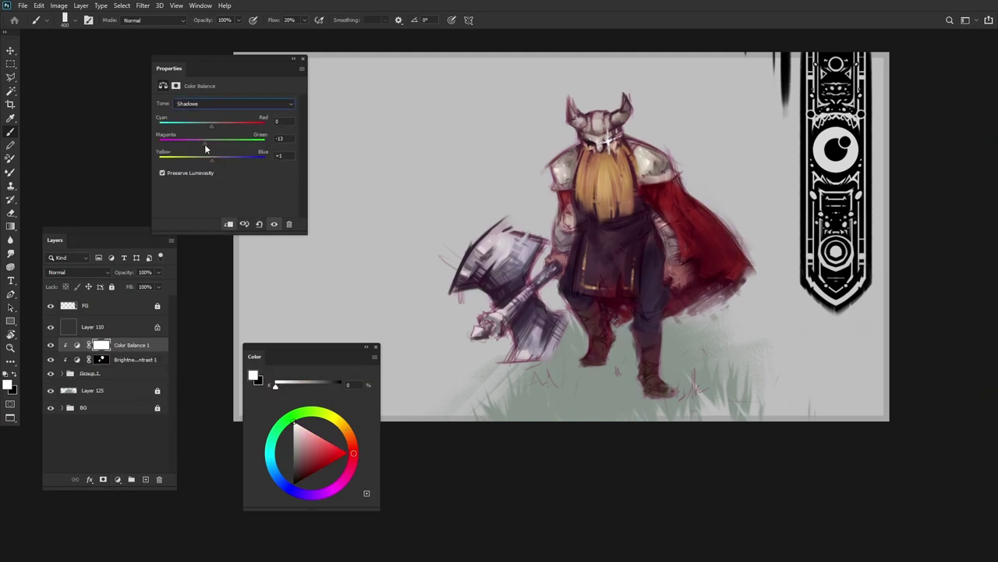
key("alt+3")
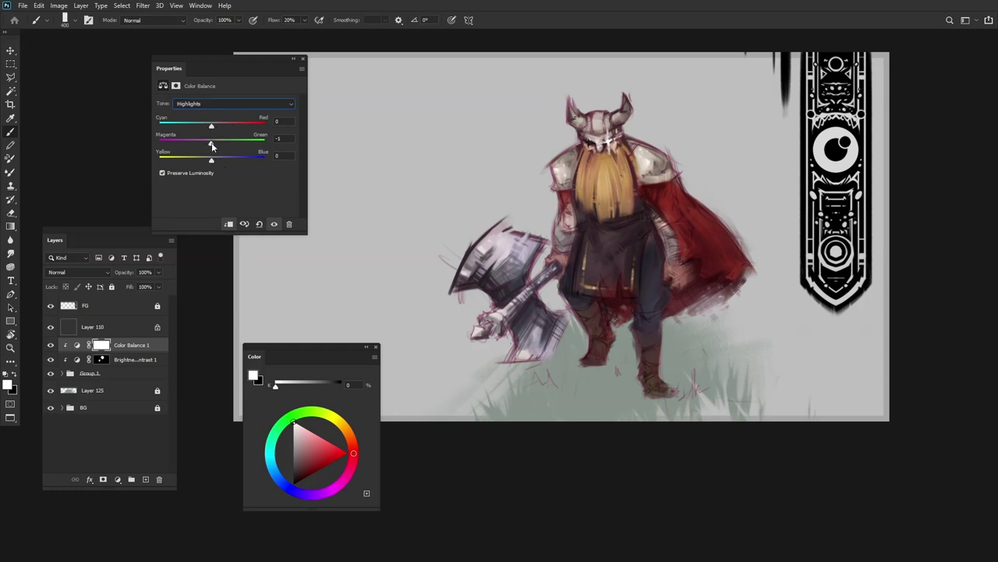
left_click_drag(220, 161, 209, 163)
Duplicate the Brightness/Contrast adjustment on top with a white mask and contrast 20, and add a clipped Hue/Saturation adjustment at saturation -7
left_click_drag(125, 360, 117, 341)
key("ctrl+i")
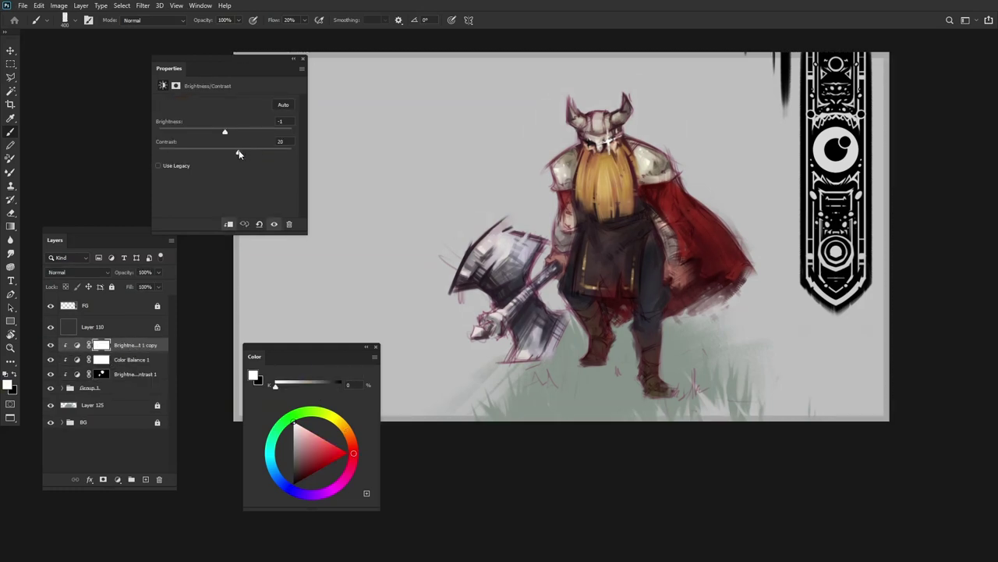
key("ctrl+u")
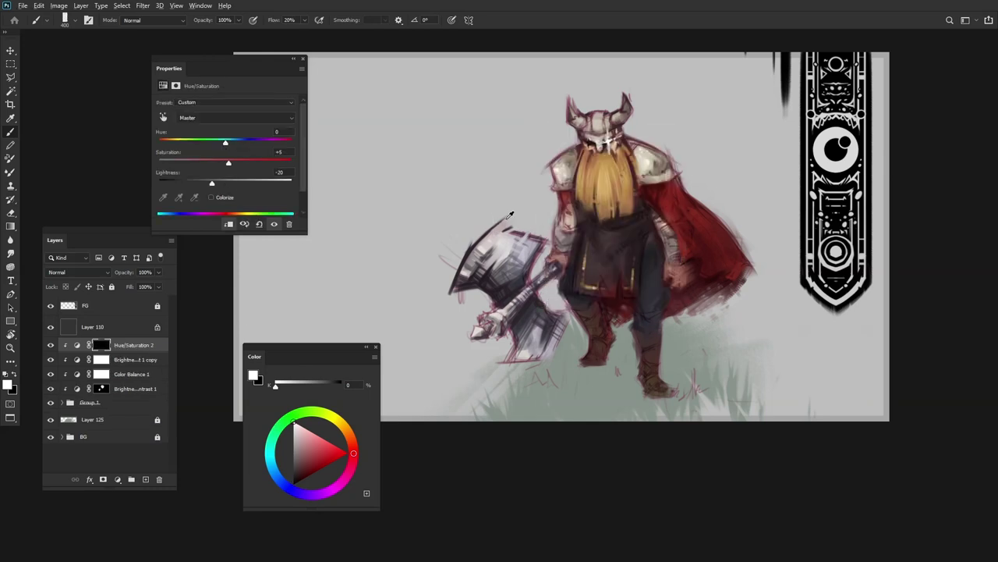
key("ctrl+i")
left_click_drag(211, 182, 221, 162)
left_click_drag(226, 142, 224, 145)
Expand the dwarf's layer group and toggle Layer 167's visibility to compare its effect
left_click(62, 401)
scroll(61, 351, "down", 5)
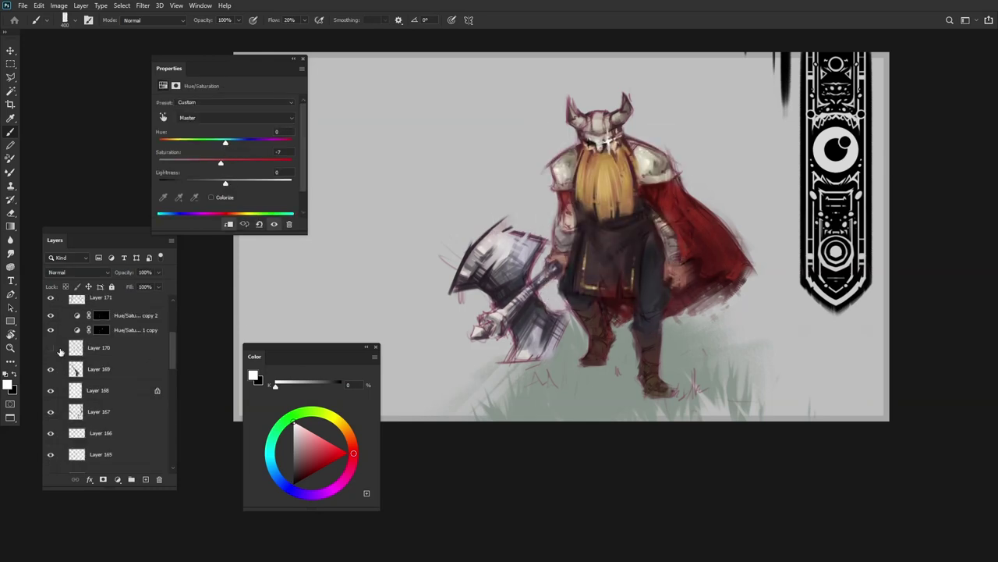
scroll(67, 439, "down", 3)
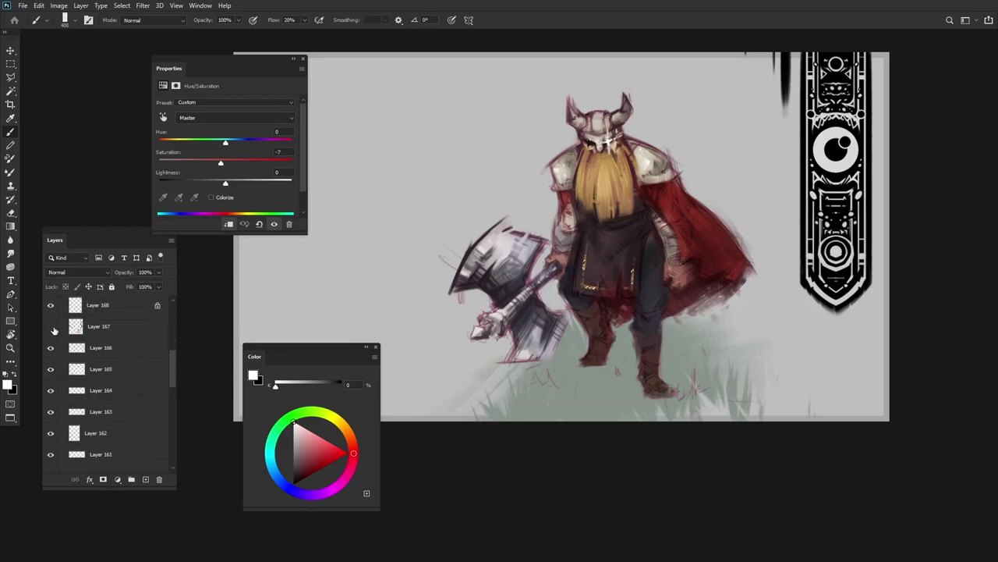